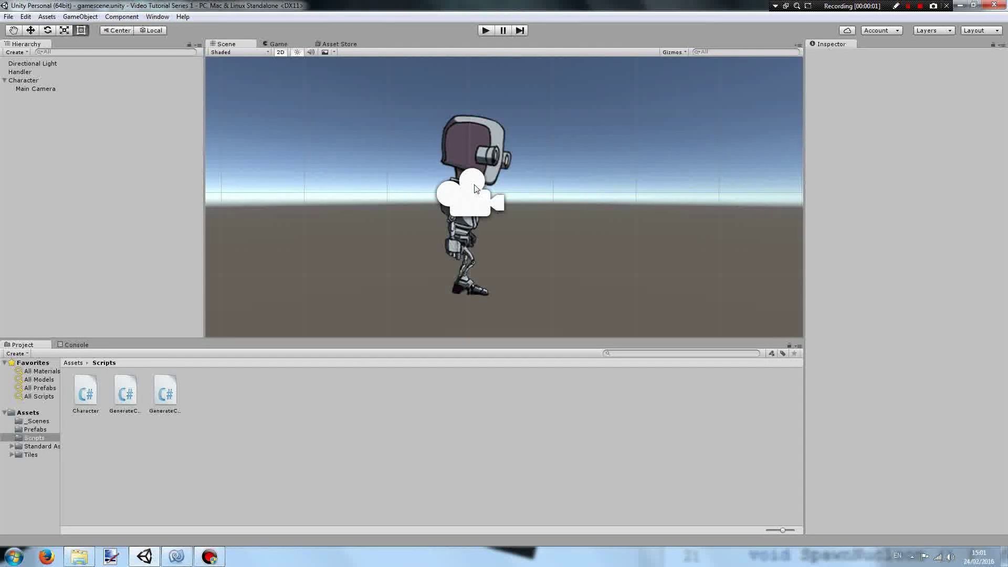
# - Run the game to preview the generated terrain, then stop it
pyautogui.click(485, 30)
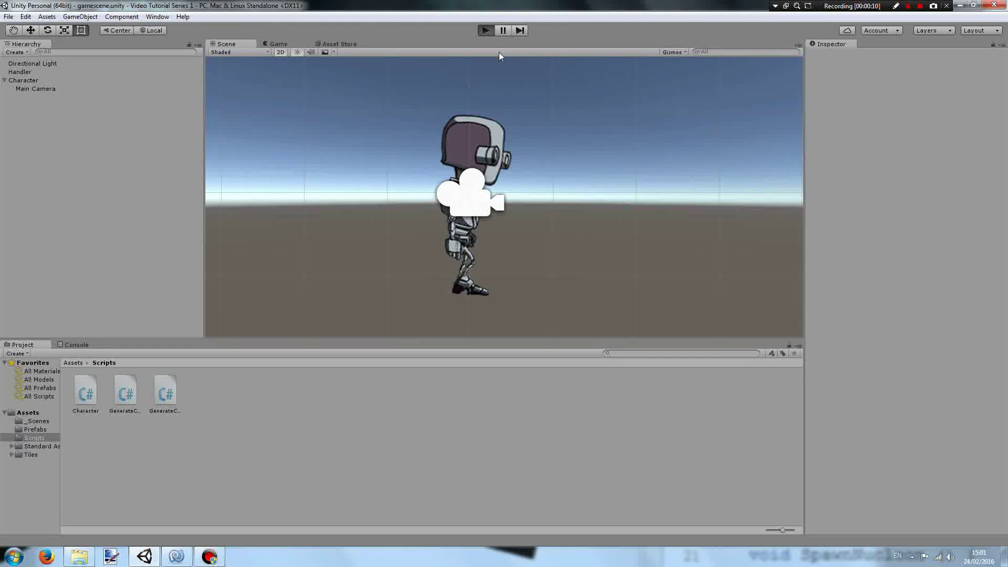
pyautogui.click(486, 31)
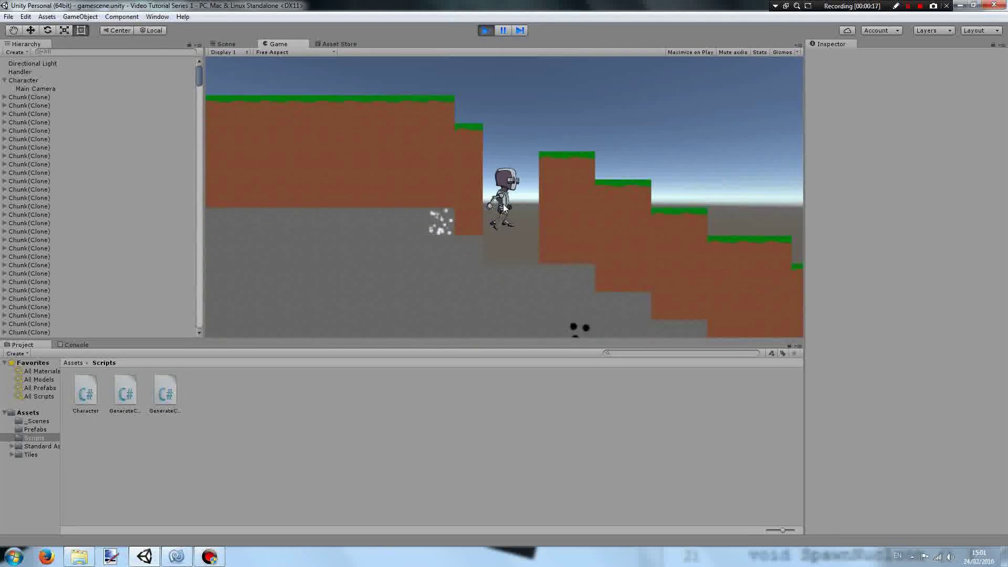
pyautogui.click(486, 30)
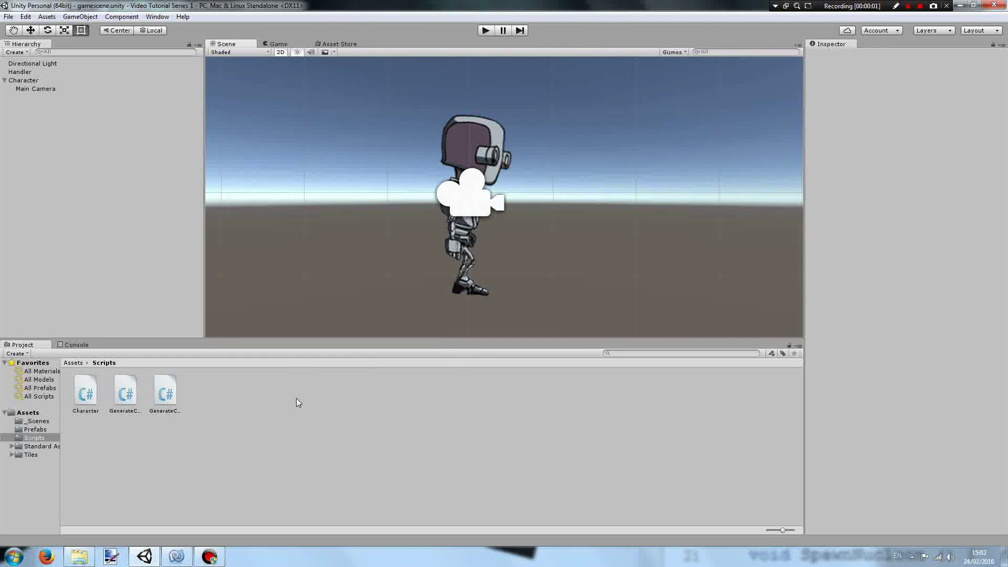
# - Create C# scripts named TileData and Inventory in the Scripts folder
pyautogui.rightClick(233, 405)
pyautogui.moveTo(300, 209)
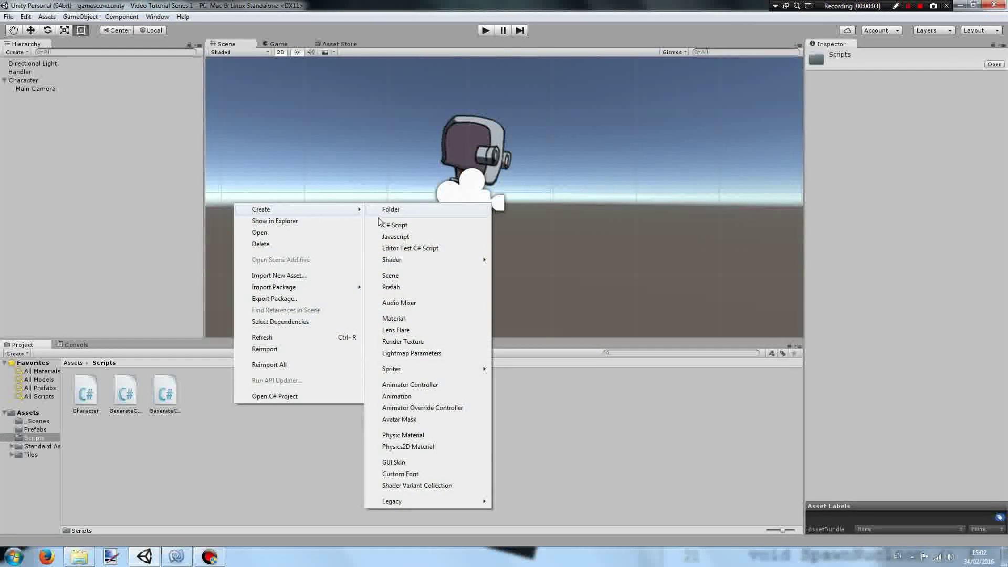
pyautogui.click(379, 223)
pyautogui.write('TileDa')
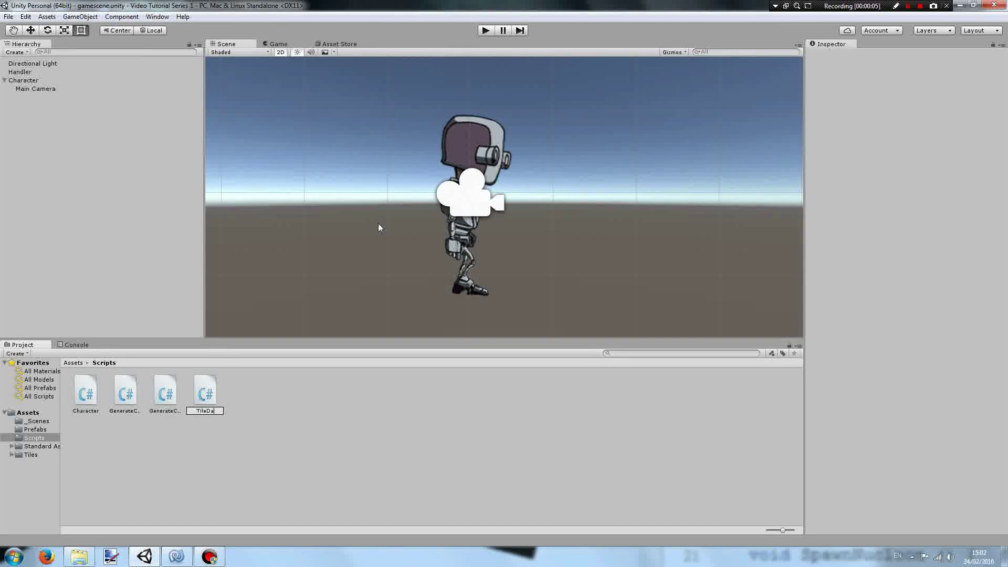
pyautogui.write('ta')
pyautogui.press('Return')
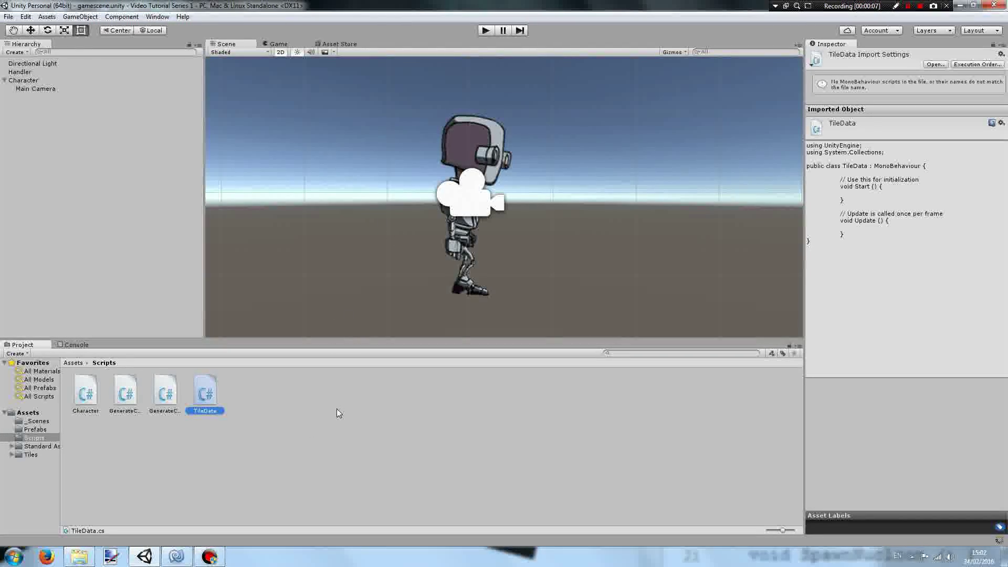
pyautogui.rightClick(338, 407)
pyautogui.moveTo(370, 211)
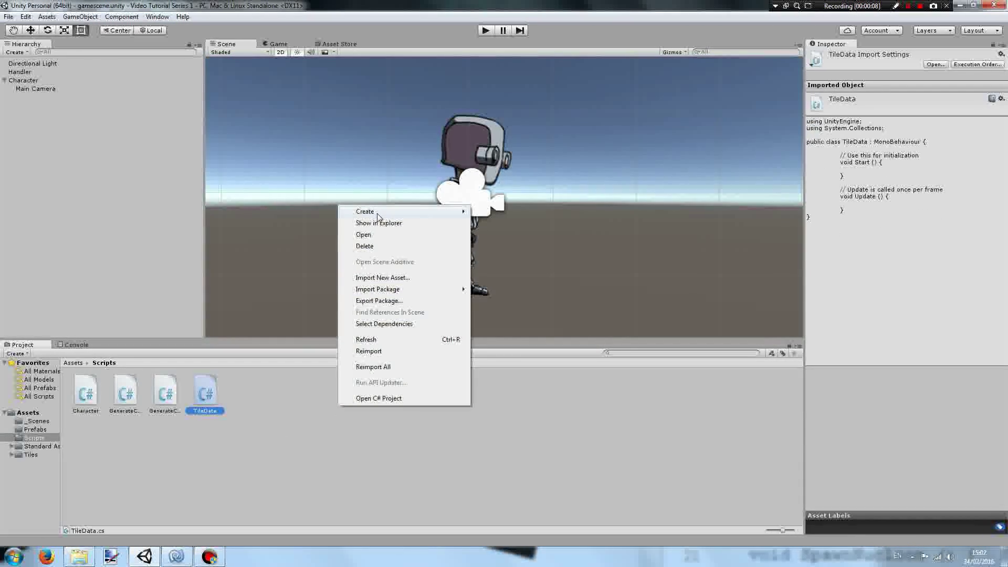
pyautogui.click(498, 227)
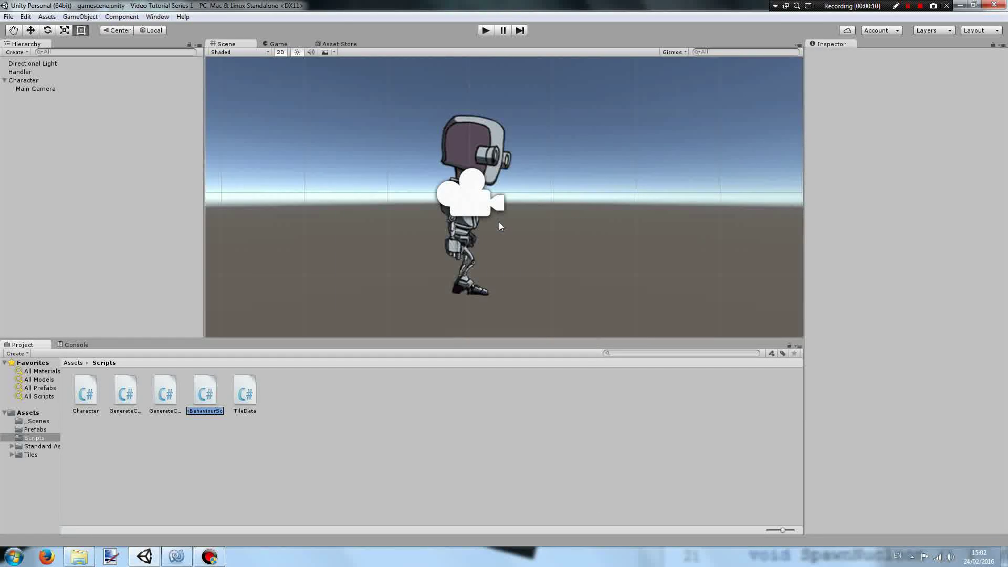
pyautogui.write('Inventory')
pyautogui.press('Return')
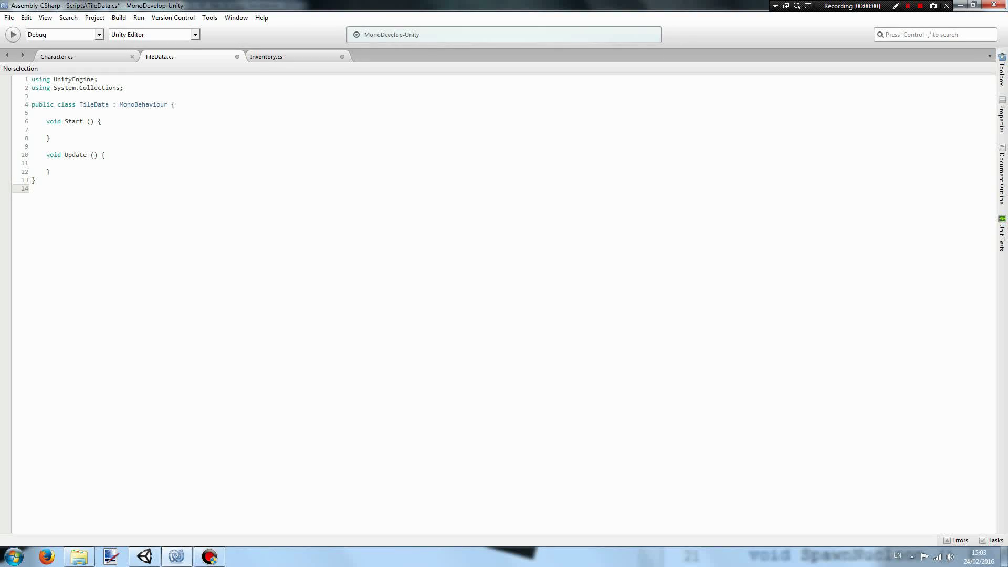
# - Replace TileData's default Start and Update methods with a public int tileType field
pyautogui.moveTo(63, 173); pyautogui.dragTo(48, 114)
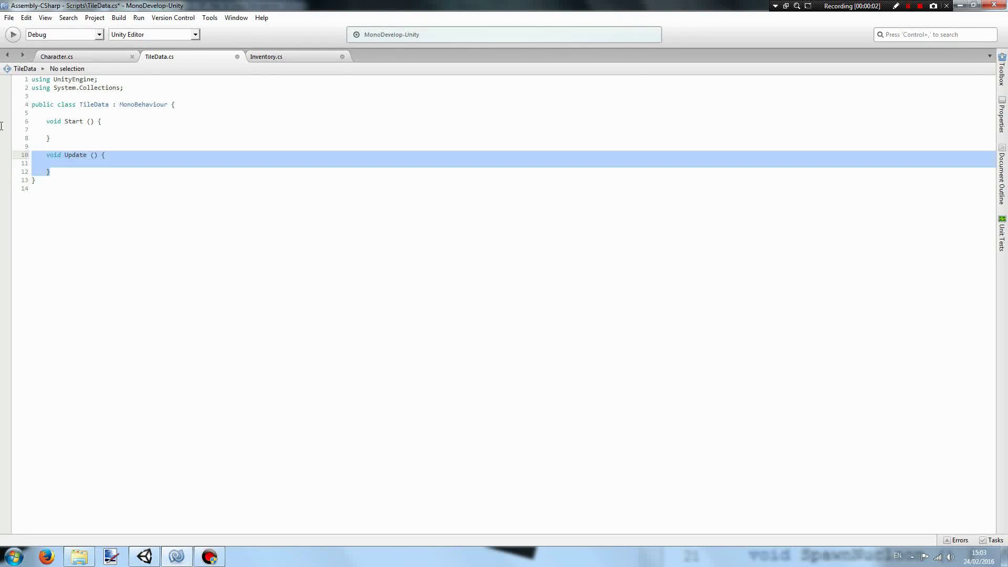
pyautogui.press('BackSpace')
pyautogui.press('Return')
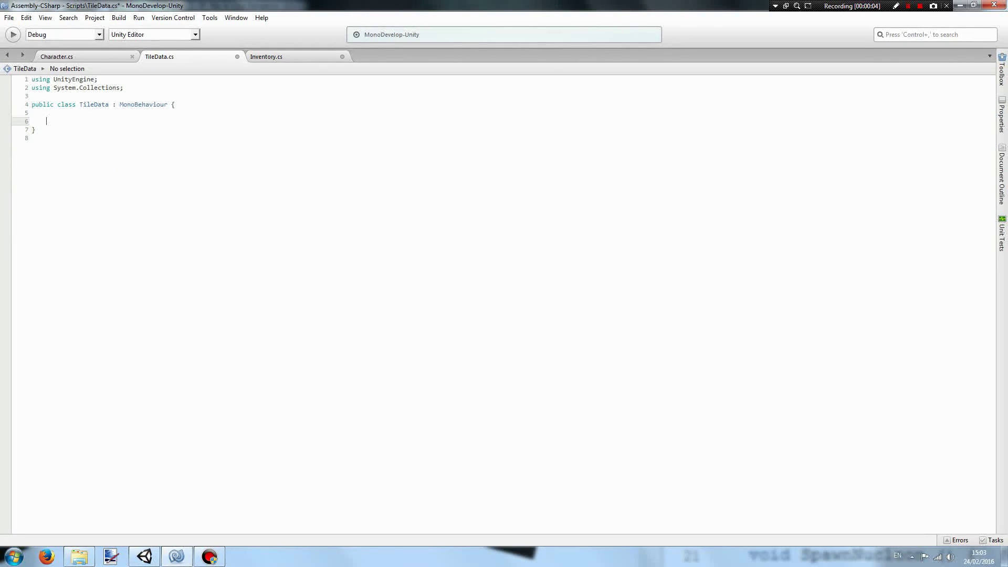
pyautogui.write('public int ti')
pyautogui.write('leType')
pyautogui.write(';')
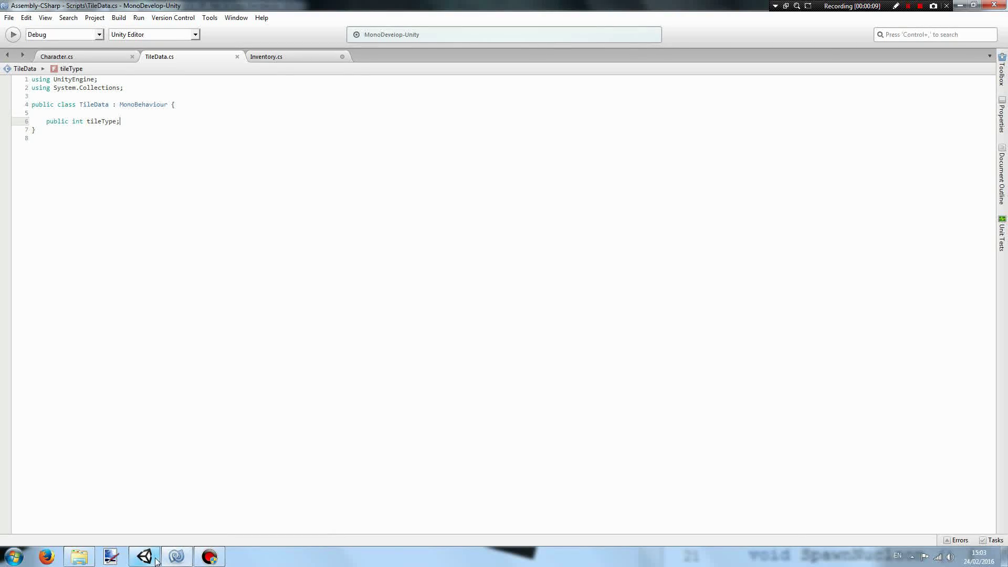
# - In the Tiles folder, give the TileDirt prefab a Tile Data component with Tile Type 0
pyautogui.click(144, 557)
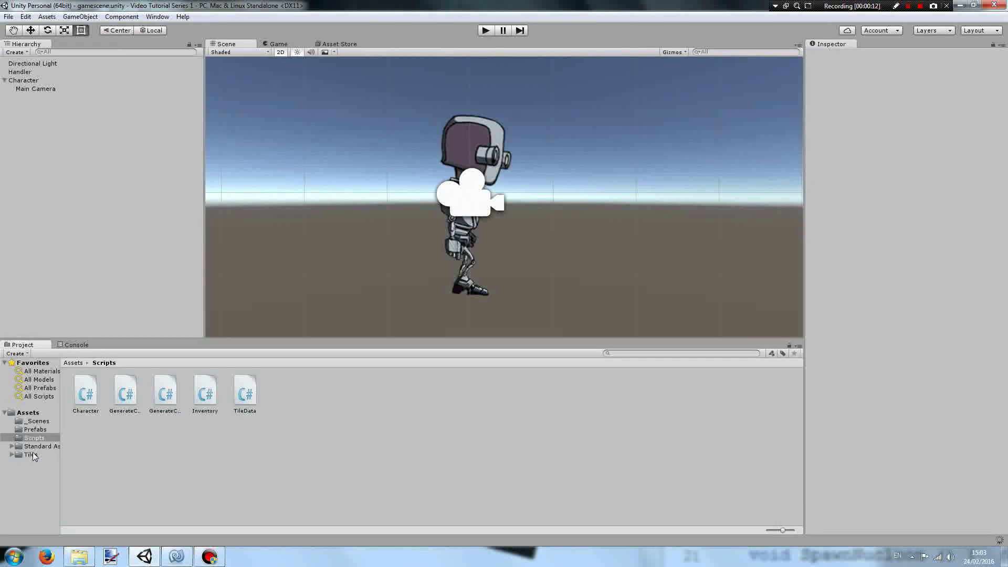
pyautogui.click(29, 454)
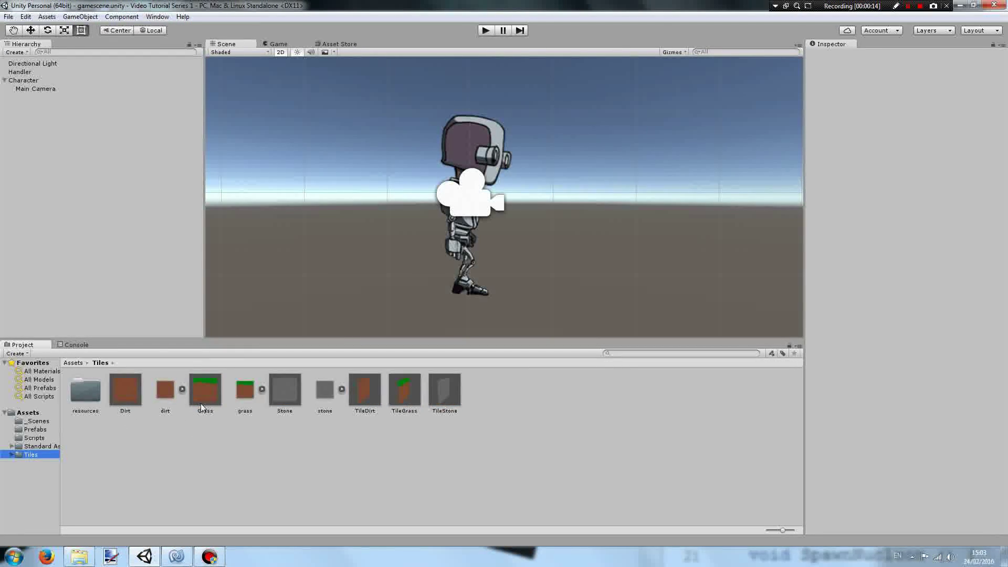
pyautogui.click(136, 389)
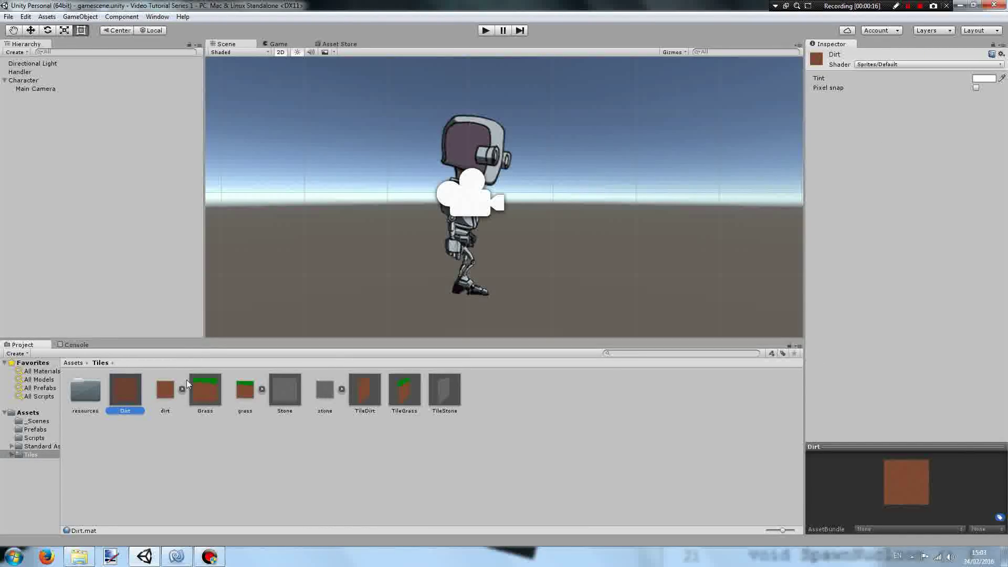
pyautogui.click(165, 392)
pyautogui.click(365, 392)
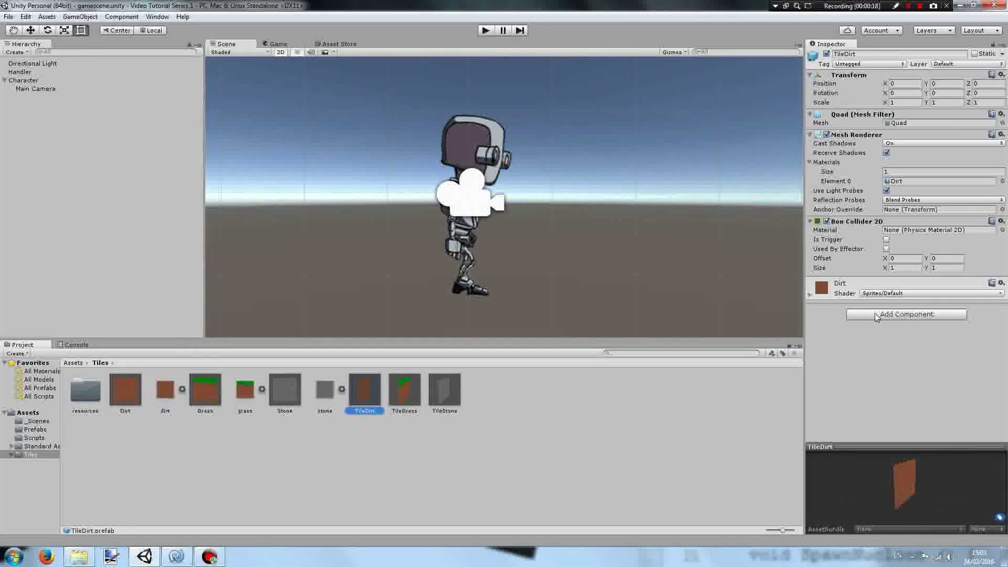
pyautogui.click(877, 316)
pyautogui.write('tile')
pyautogui.press('Return')
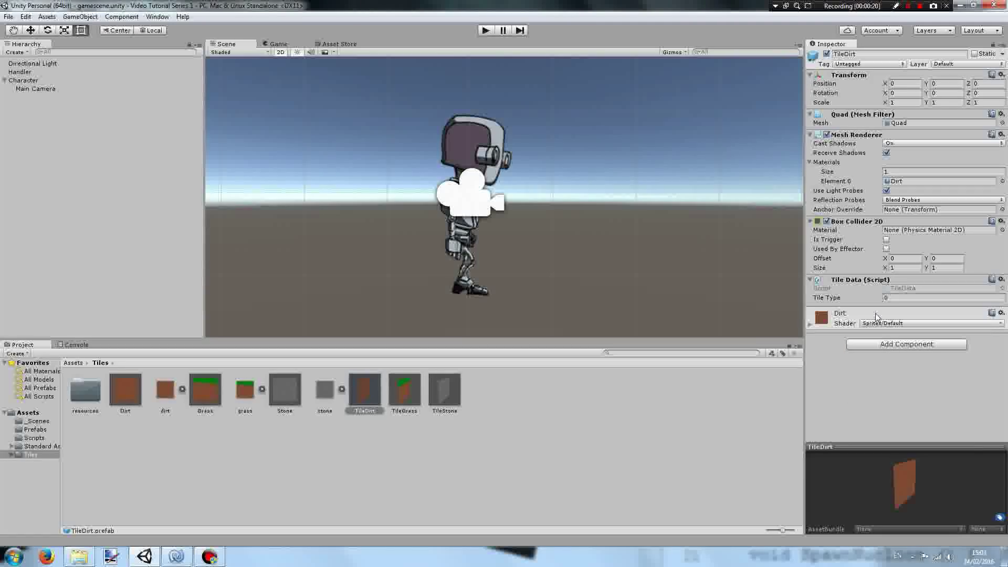
pyautogui.click(894, 299)
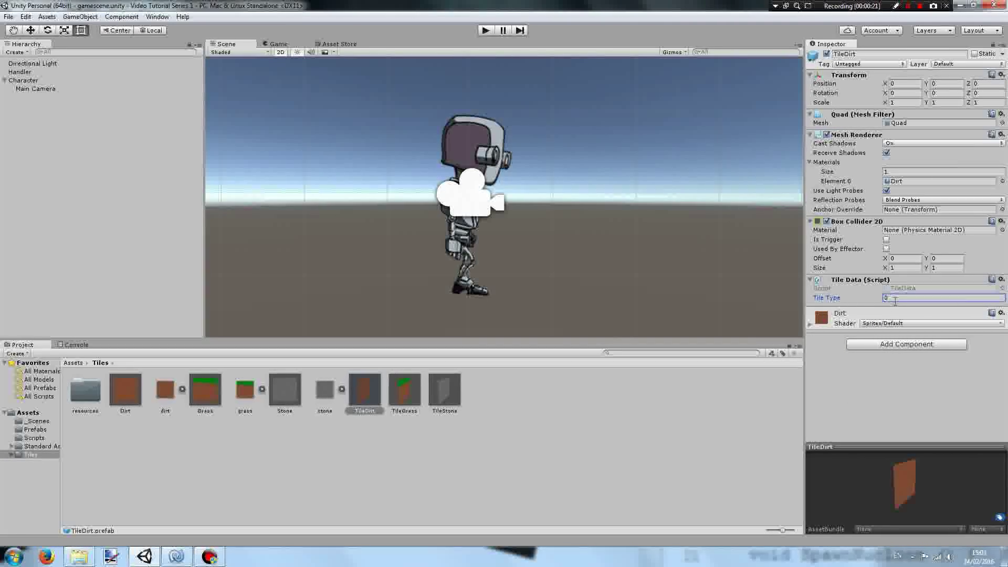
# - Add Tile Data to TileGrass and TileStone with Tile Types 1 and 2
pyautogui.click(411, 388)
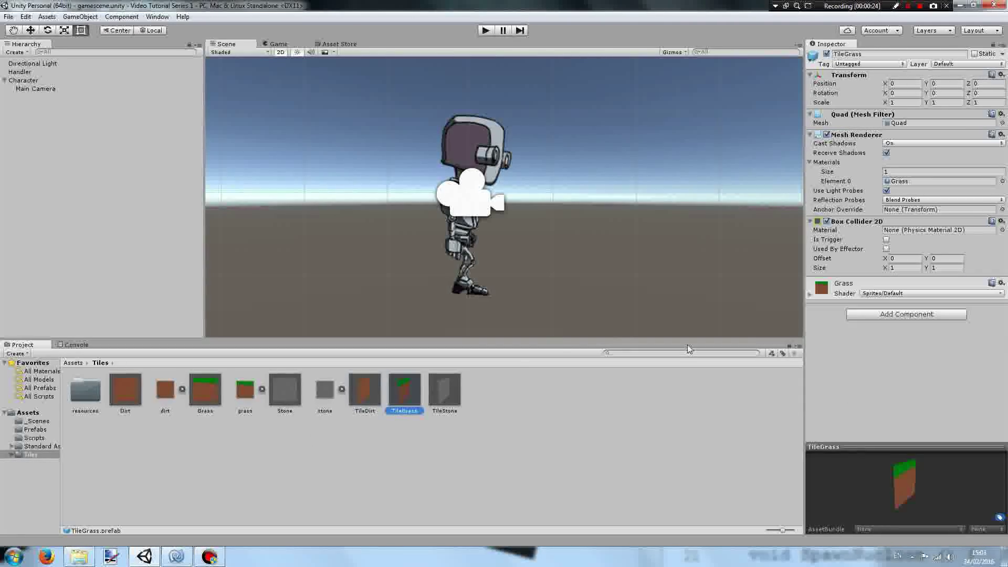
pyautogui.click(966, 313)
pyautogui.press('Return')
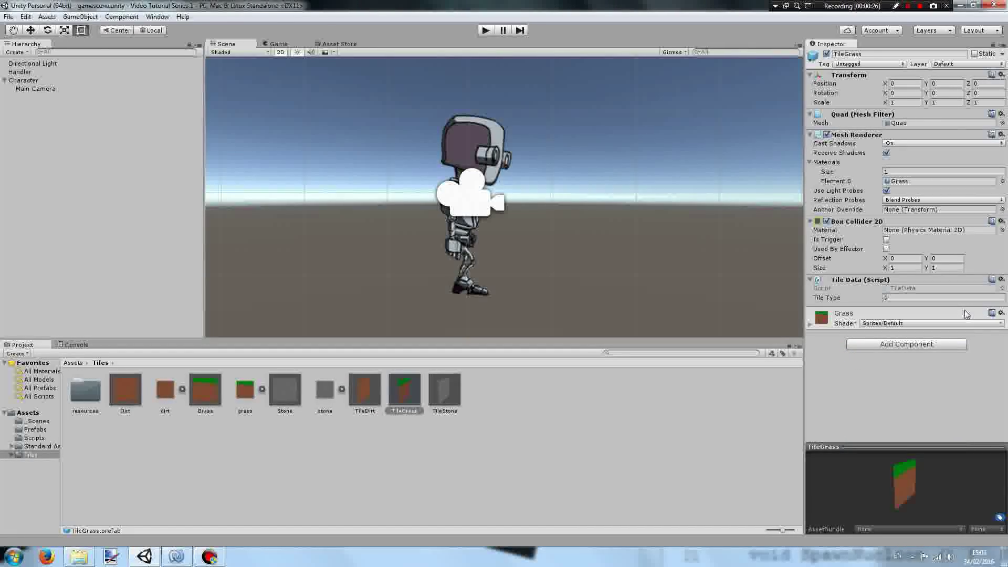
pyautogui.click(920, 299)
pyautogui.write('1')
pyautogui.click(449, 388)
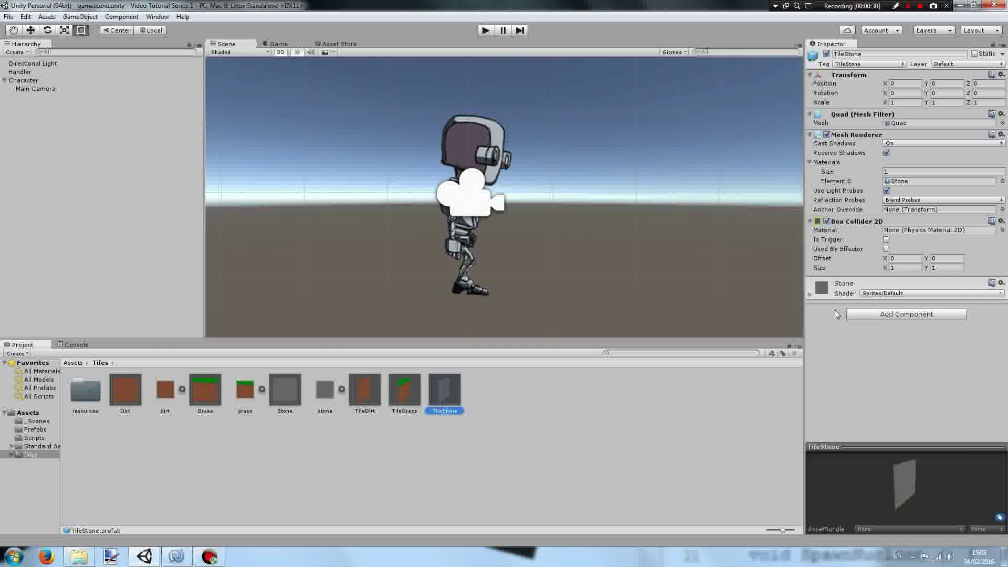
pyautogui.click(876, 315)
pyautogui.press('Return')
pyautogui.click(888, 297)
pyautogui.write('2')
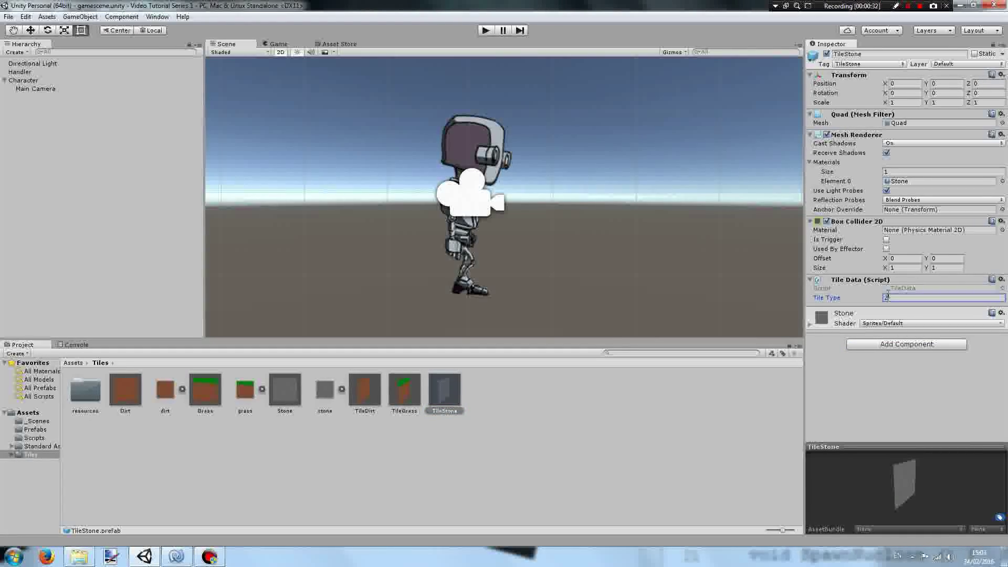
# - In the resources folder, add Tile Data to TileCoal and TileIron with Tile Types 3 and 4
pyautogui.doubleClick(82, 395)
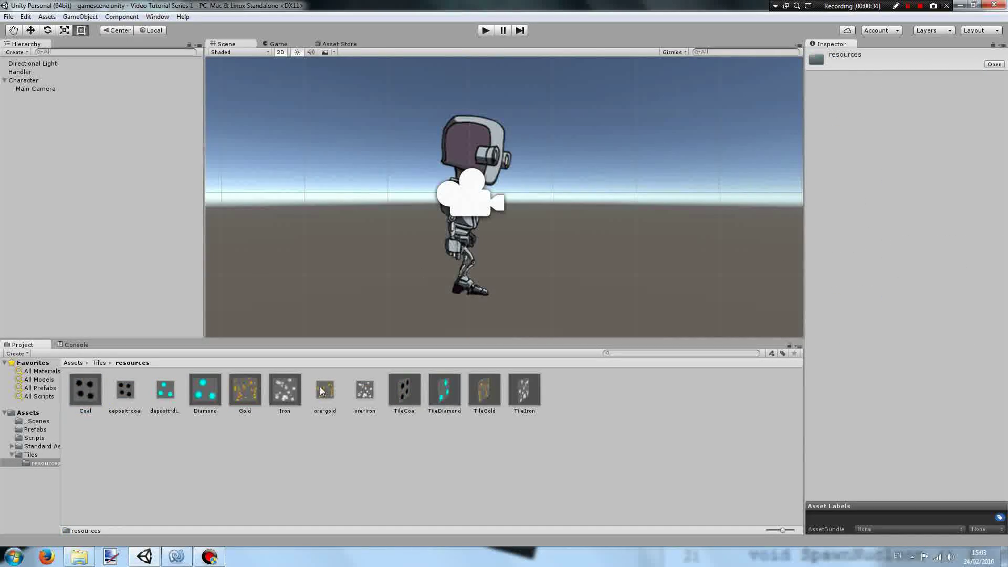
pyautogui.click(405, 390)
pyautogui.click(897, 316)
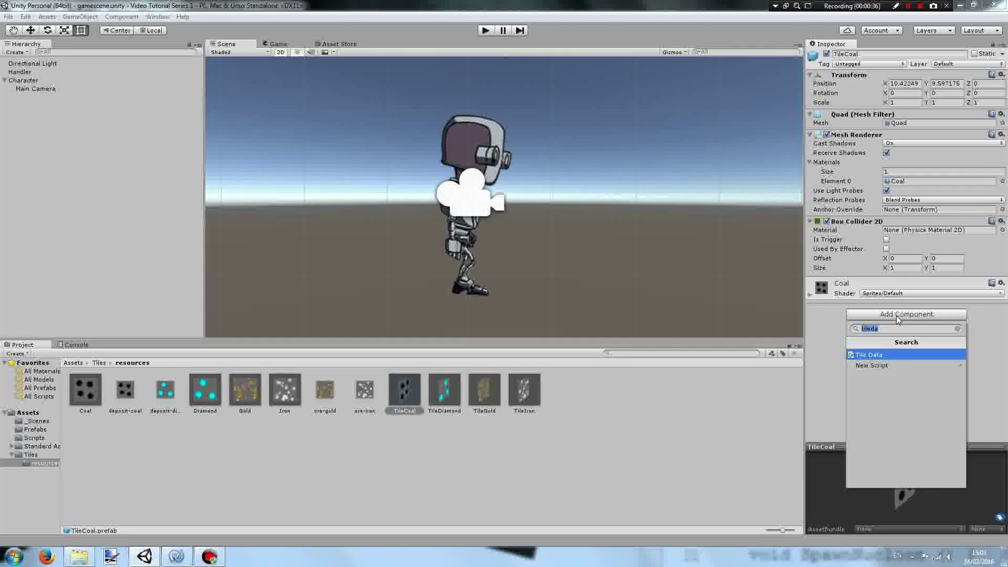
pyautogui.press('Return')
pyautogui.click(896, 298)
pyautogui.write('3')
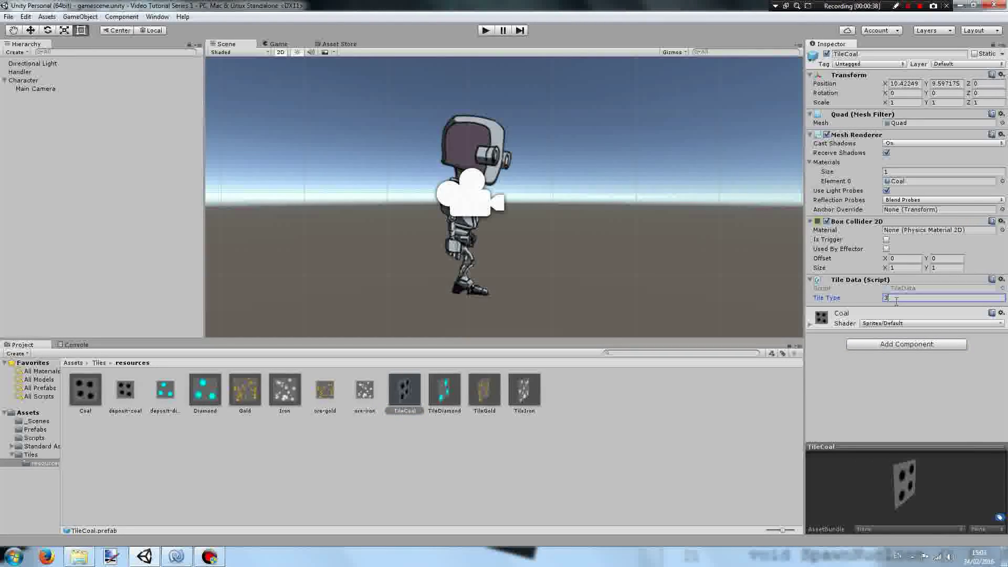
pyautogui.click(523, 393)
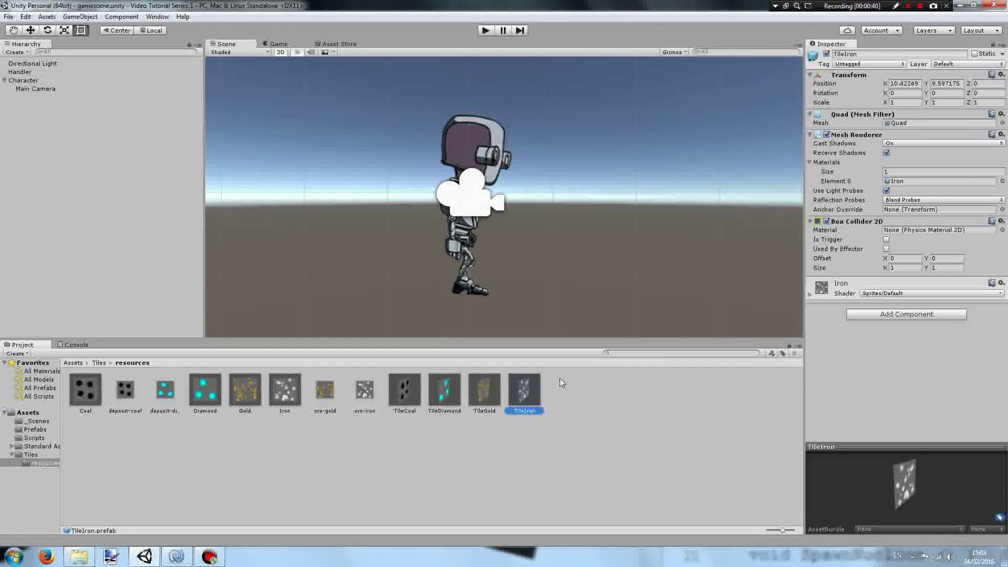
pyautogui.click(929, 314)
pyautogui.press('Return')
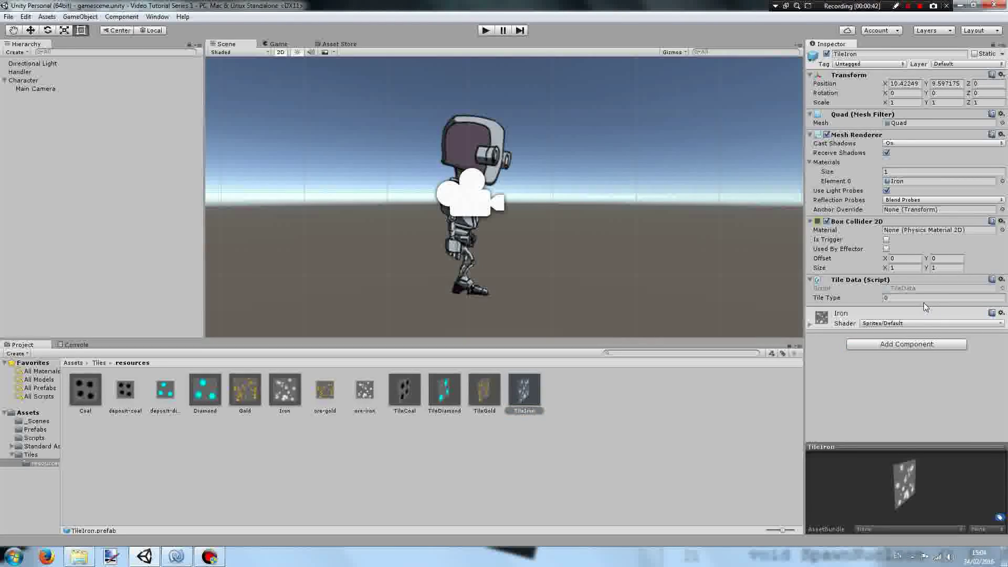
pyautogui.click(915, 298)
pyautogui.write('4')
# - Add Tile Data to TileGold and TileDiamond with Tile Types 5 and 6
pyautogui.click(484, 391)
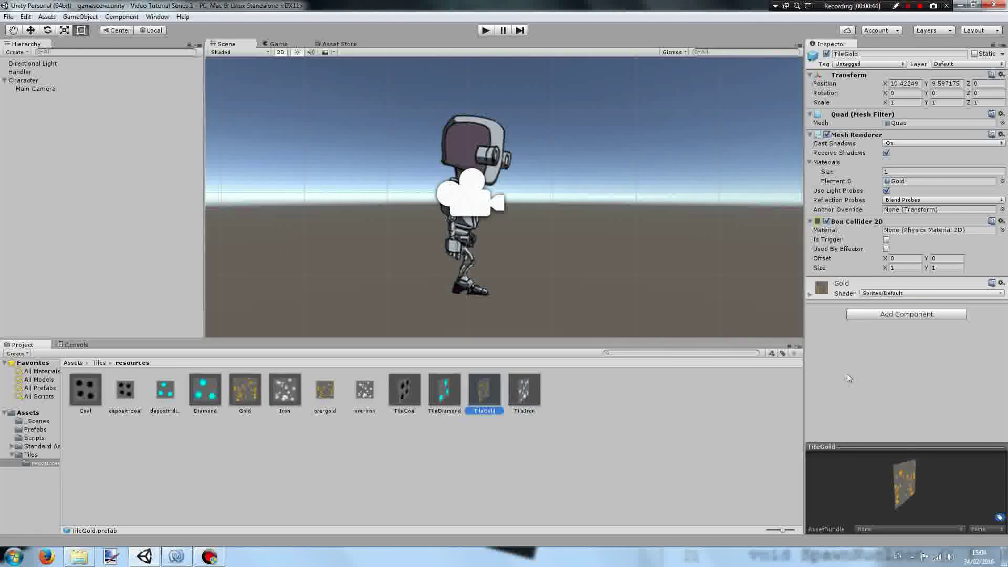
pyautogui.click(881, 315)
pyautogui.press('Return')
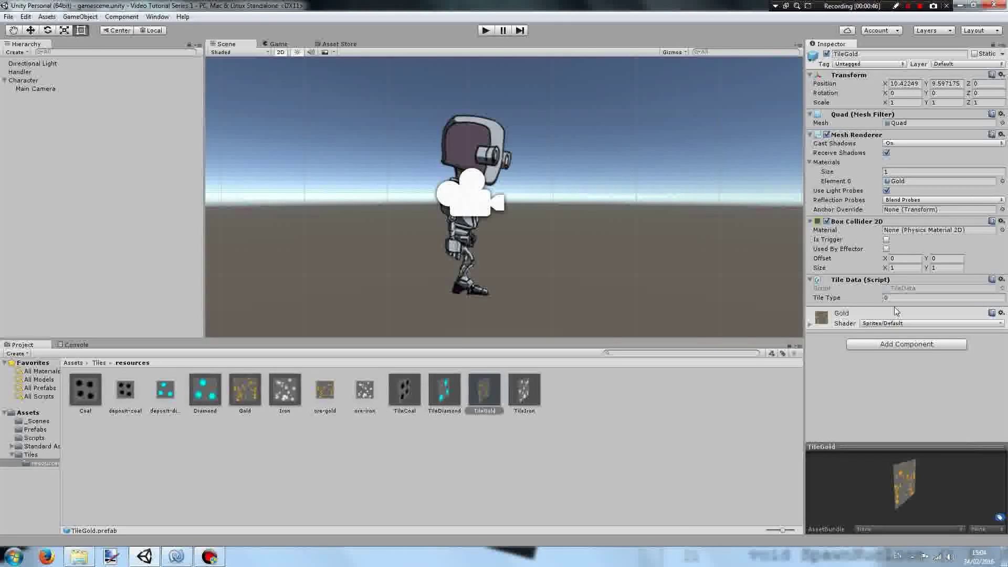
pyautogui.click(890, 298)
pyautogui.write('5')
pyautogui.click(446, 389)
pyautogui.click(948, 319)
pyautogui.press('Return')
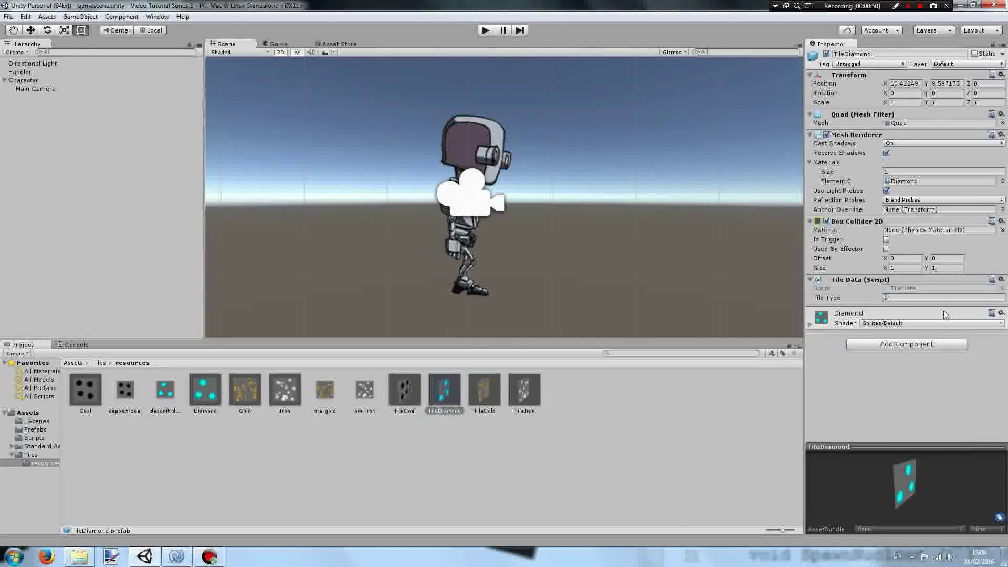
pyautogui.click(891, 299)
pyautogui.write('5')
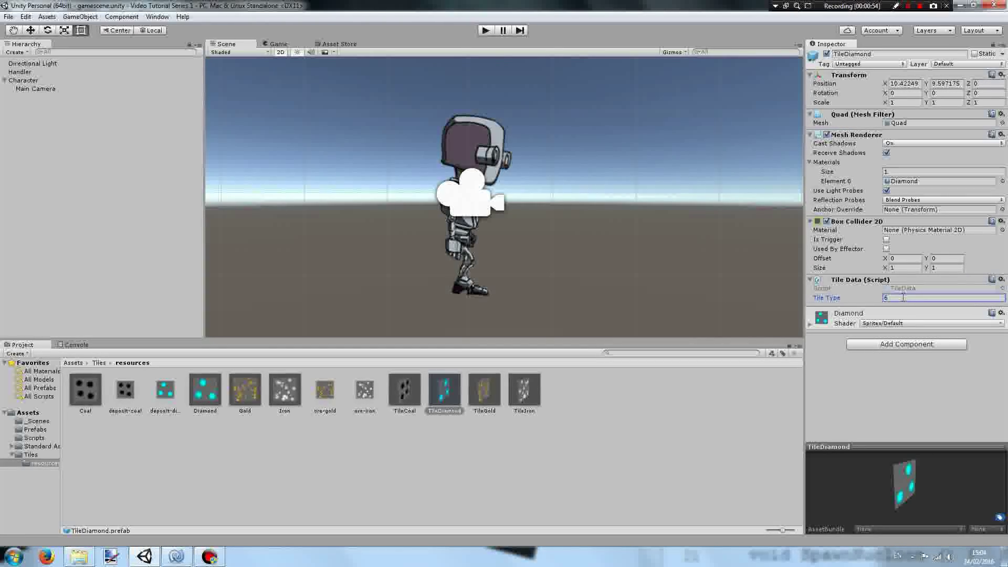
# - Add a Tooltip above tileType listing 0 = dirt through 6 = diamond, and save
pyautogui.click(176, 557)
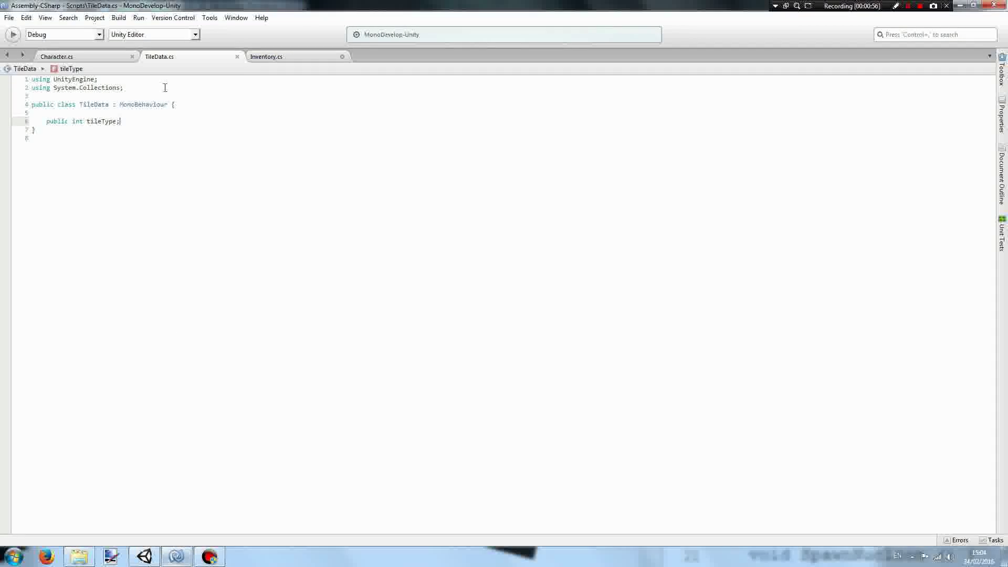
pyautogui.click(132, 112)
pyautogui.press('Return')
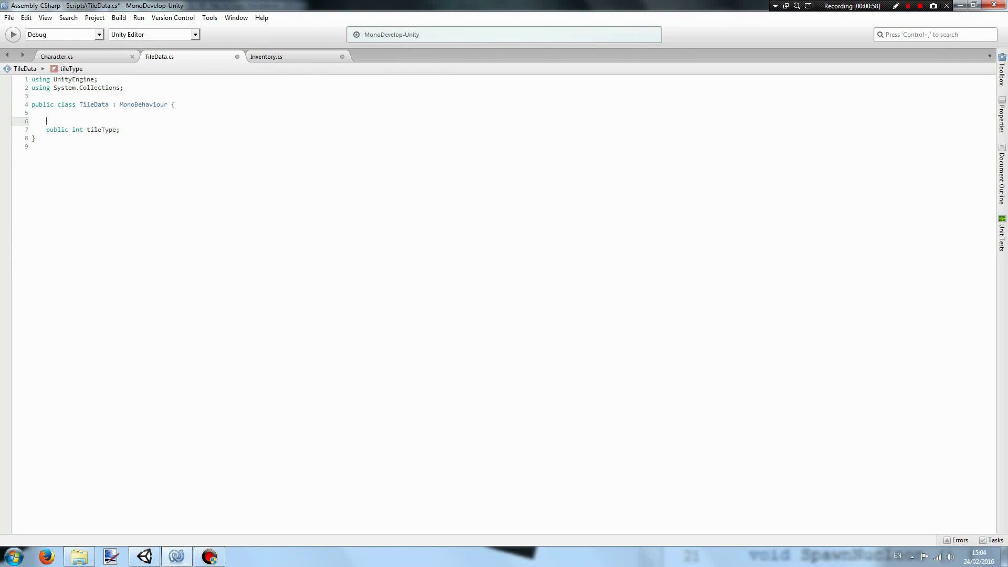
pyautogui.write('[')
pyautogui.press('BackSpace')
pyautogui.write('Tool')
pyautogui.press('Return')
pyautogui.write('("')
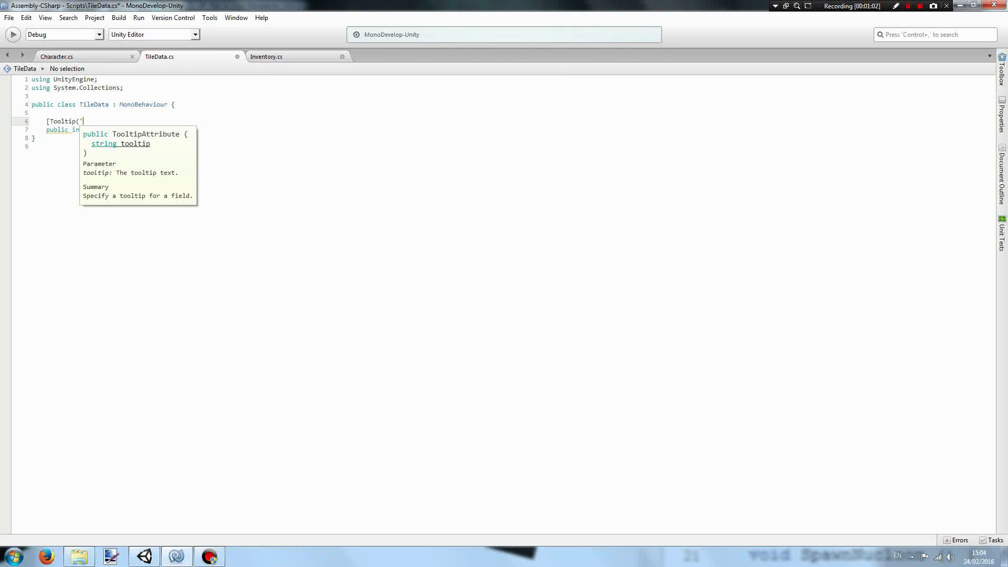
pyautogui.write('0 = d')
pyautogui.write('irt, 1 = grass')
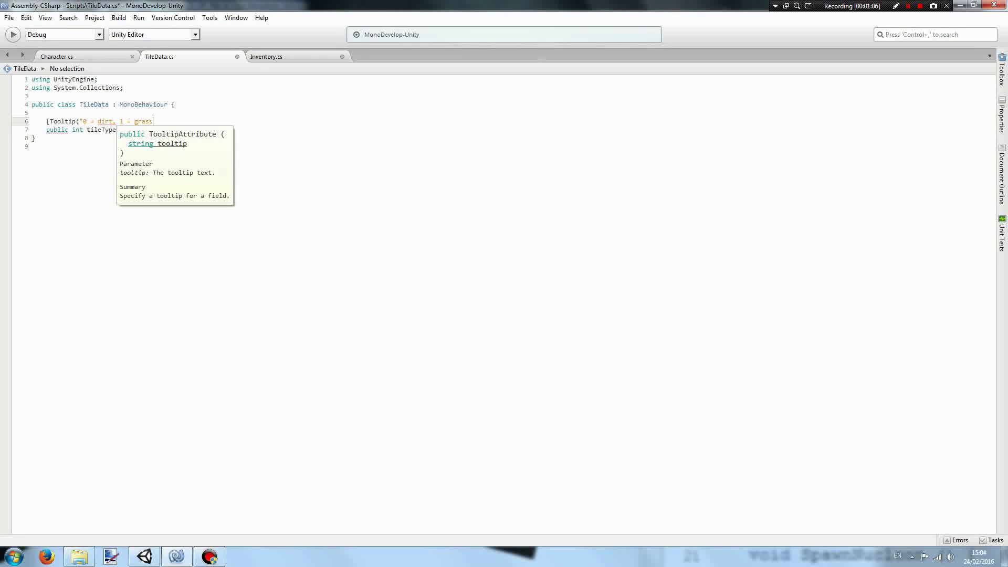
pyautogui.write(', 2 = stone, 3 = ')
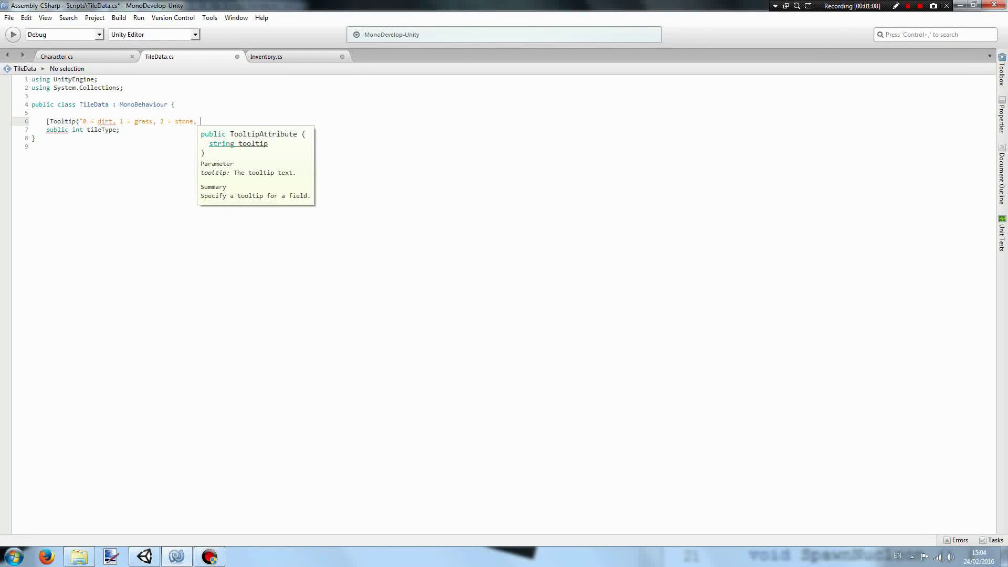
pyautogui.write('iron, ')
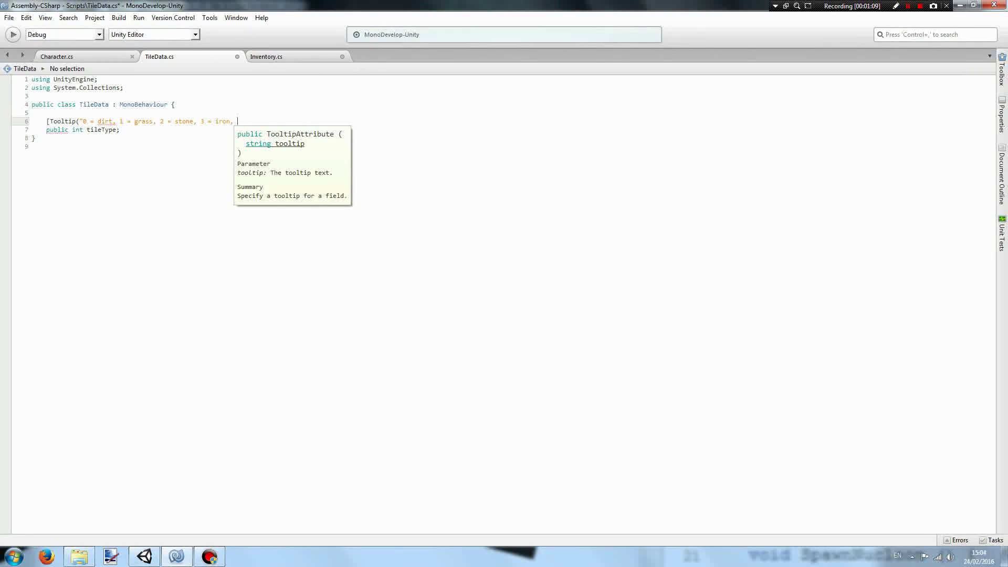
pyautogui.write('4=')
pyautogui.press('BackSpace')
pyautogui.press('BackSpace')
pyautogui.write('= go')
pyautogui.write('ld, 5')
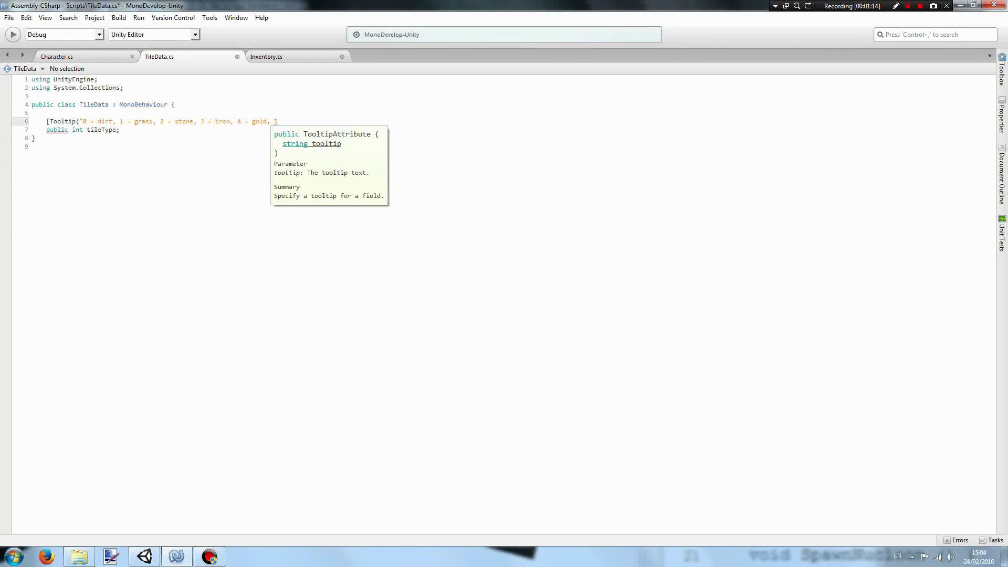
pyautogui.press('BackSpace')
pyautogui.press('BackSpace')
pyautogui.press('BackSpace')
pyautogui.press('BackSpace')
pyautogui.press('BackSpace')
pyautogui.press('BackSpace')
pyautogui.write('coal,')
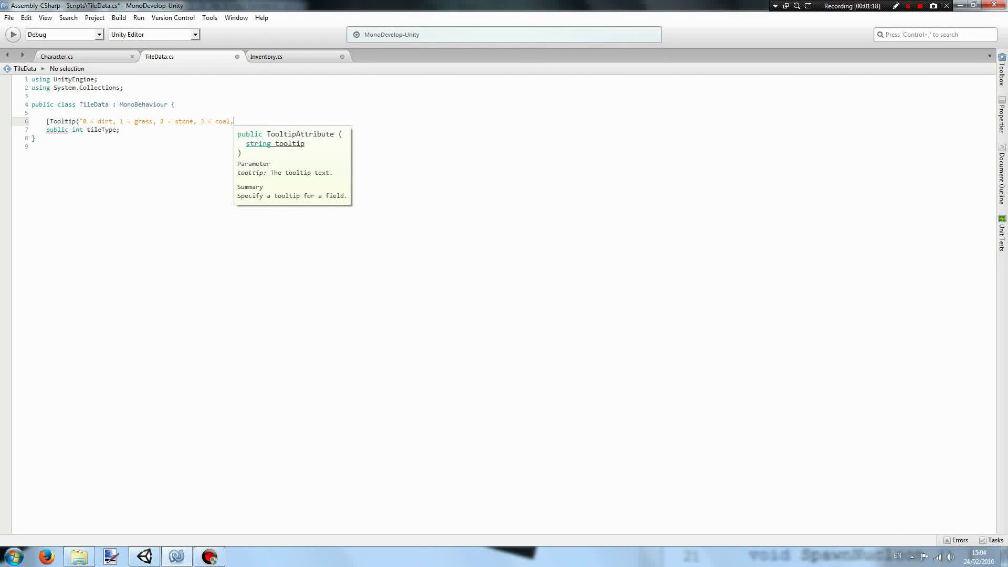
pyautogui.write(' 4 = iron, ')
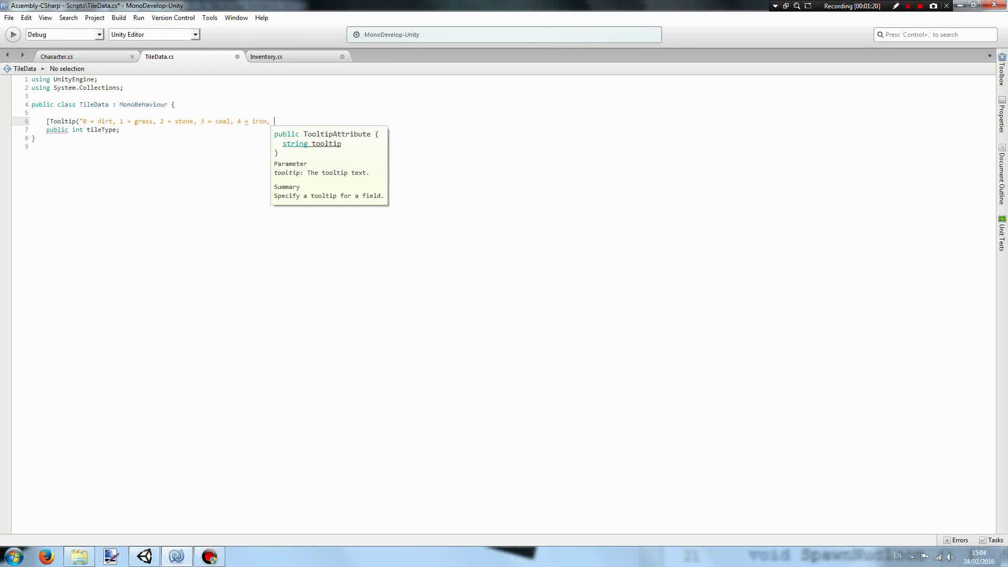
pyautogui.write('5 = gold, 6 = ')
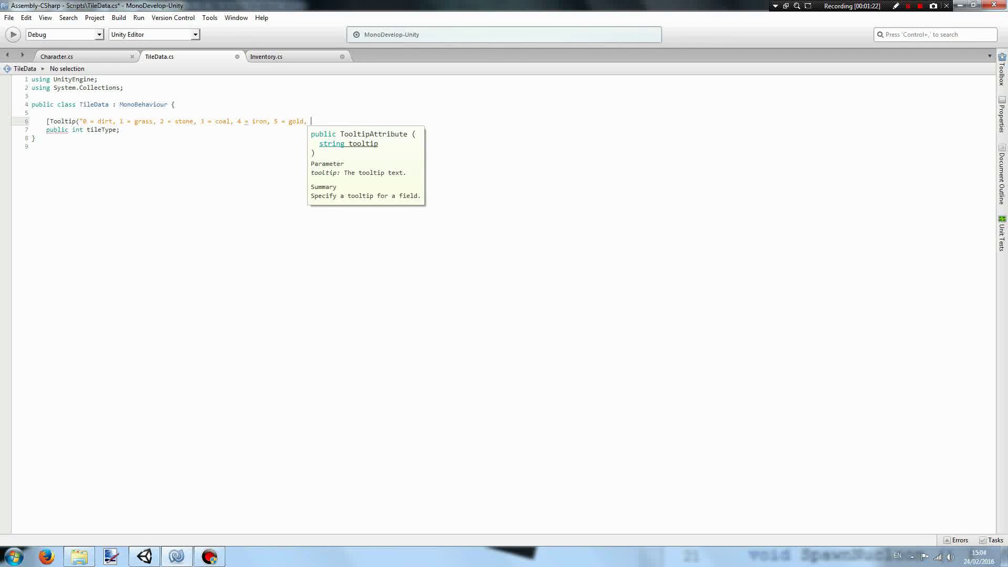
pyautogui.write('dia')
pyautogui.write('mond')
pyautogui.hotkey('ctrl', 's')
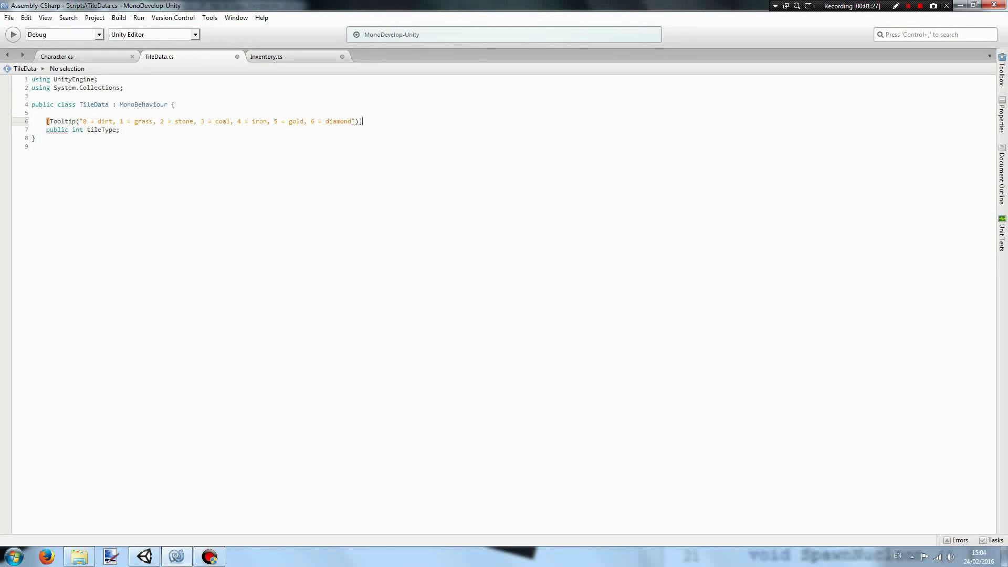
pyautogui.click(145, 557)
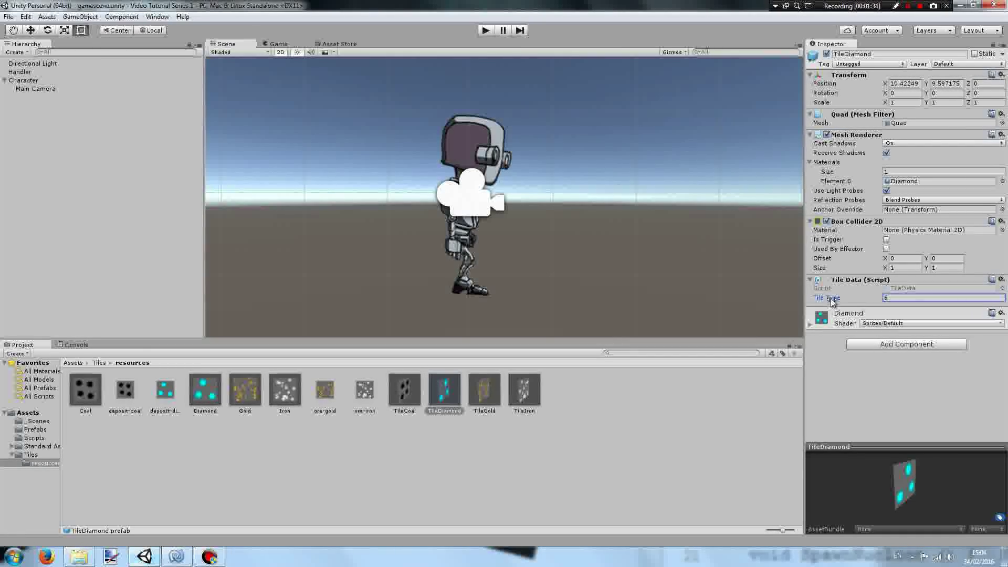
pyautogui.moveTo(826, 298)
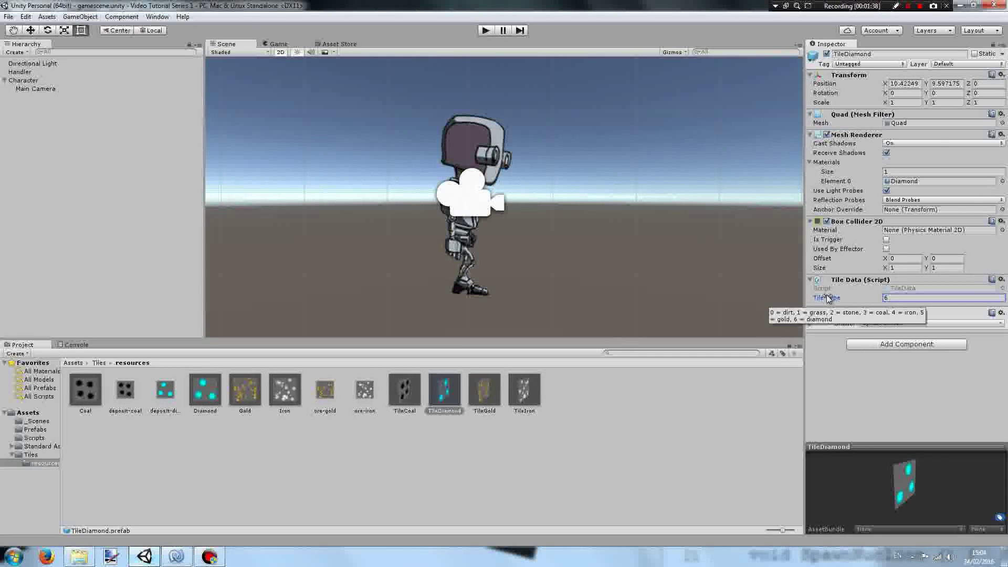
pyautogui.click(548, 463)
pyautogui.click(176, 557)
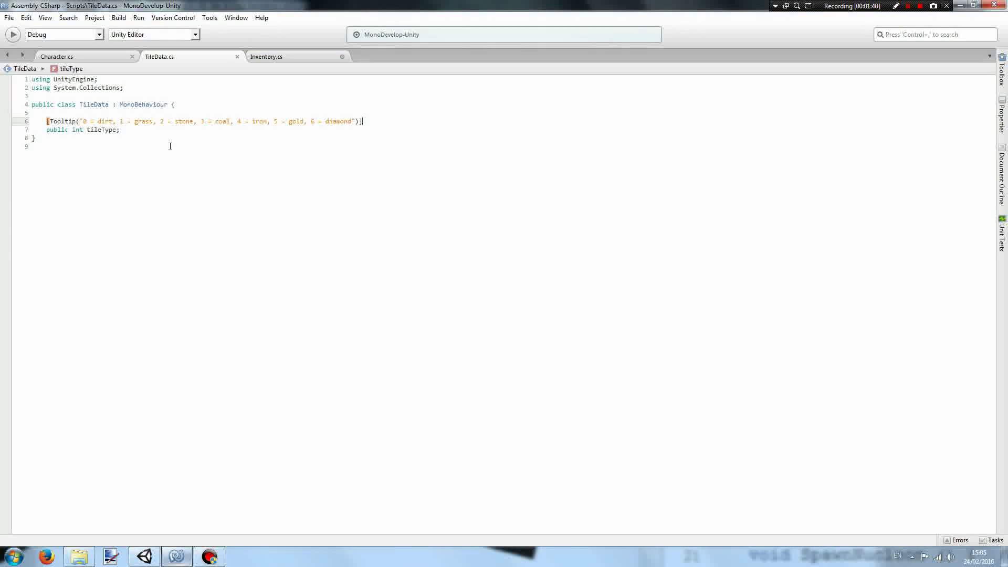
# - Add a UnityEngine.UI import and a public Text inventoryText field to Inventory, then save
pyautogui.click(312, 59)
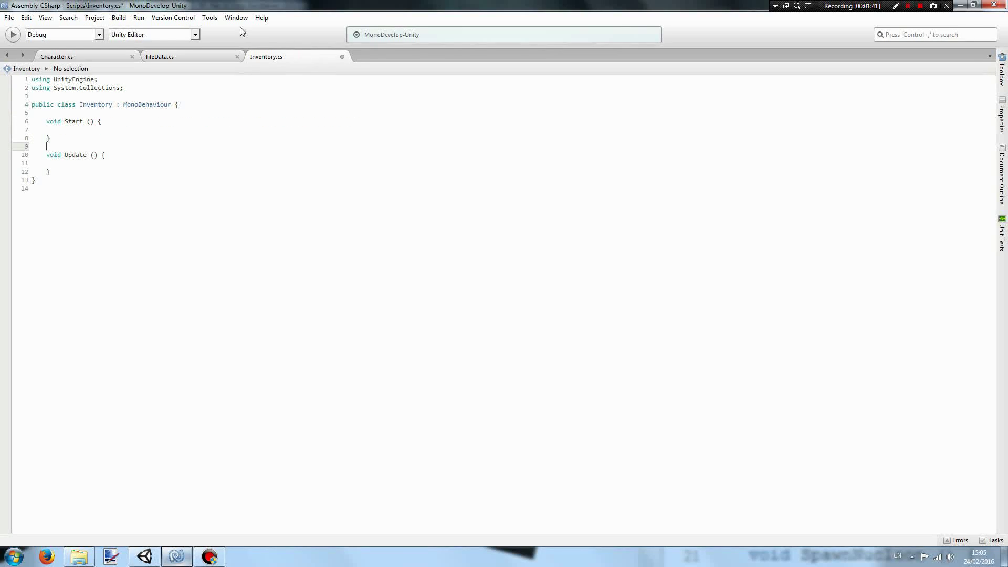
pyautogui.click(137, 76)
pyautogui.press('Return')
pyautogui.write('using ')
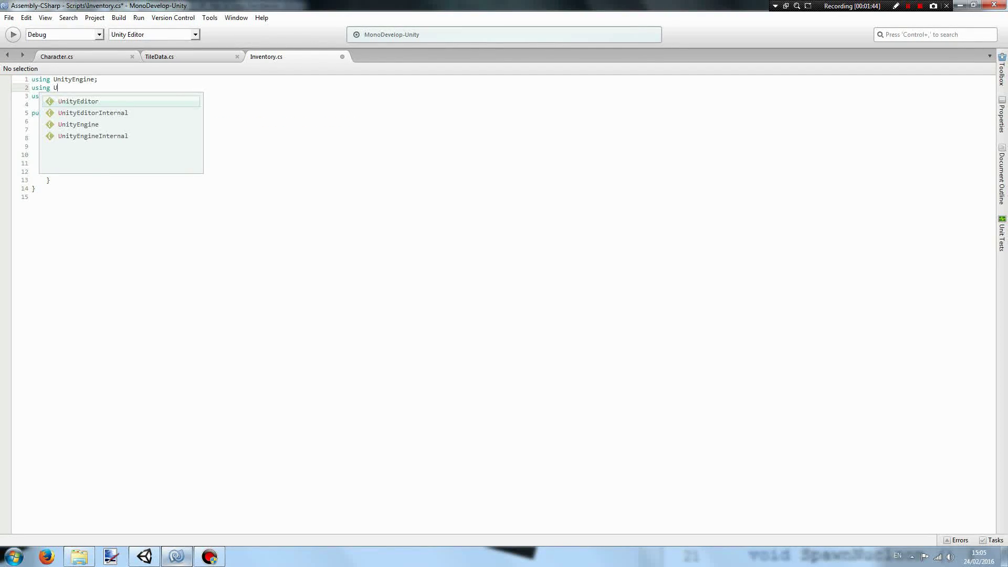
pyautogui.write('UnityEngine.UI')
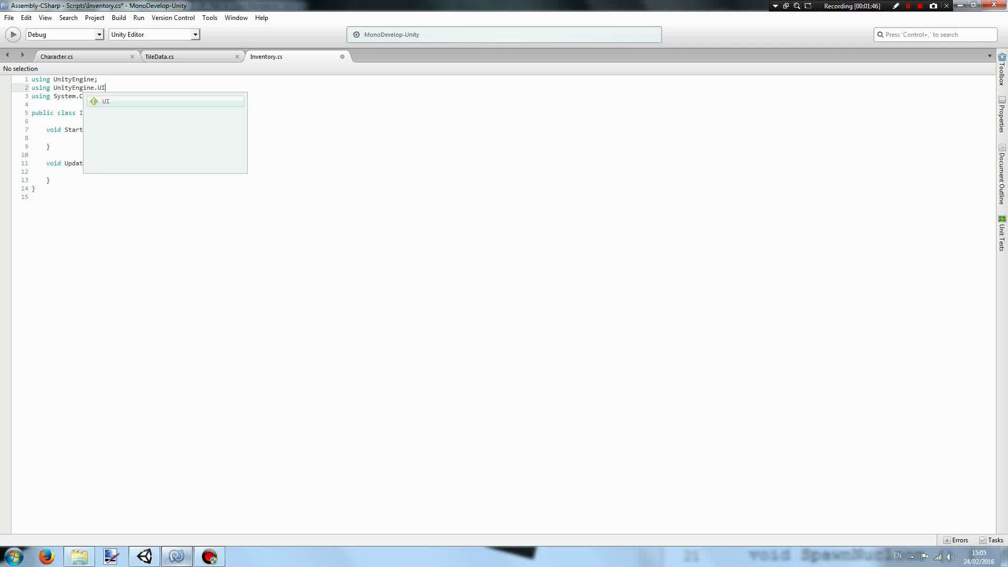
pyautogui.write(';')
pyautogui.press('Down')
pyautogui.press('Down')
pyautogui.press('Down')
pyautogui.press('Down')
pyautogui.press('Return')
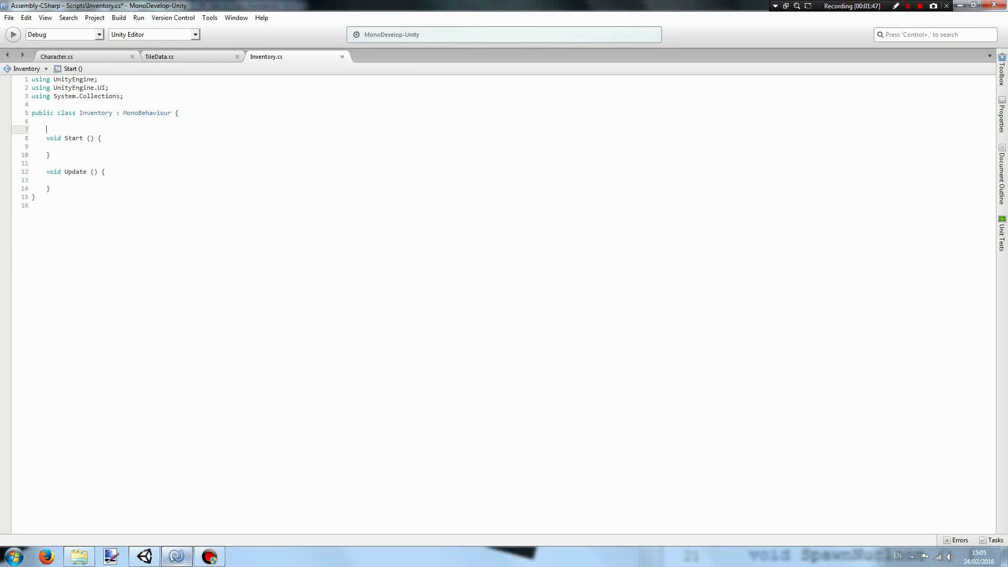
pyautogui.press('Return')
pyautogui.press('Up')
pyautogui.write('public Text ')
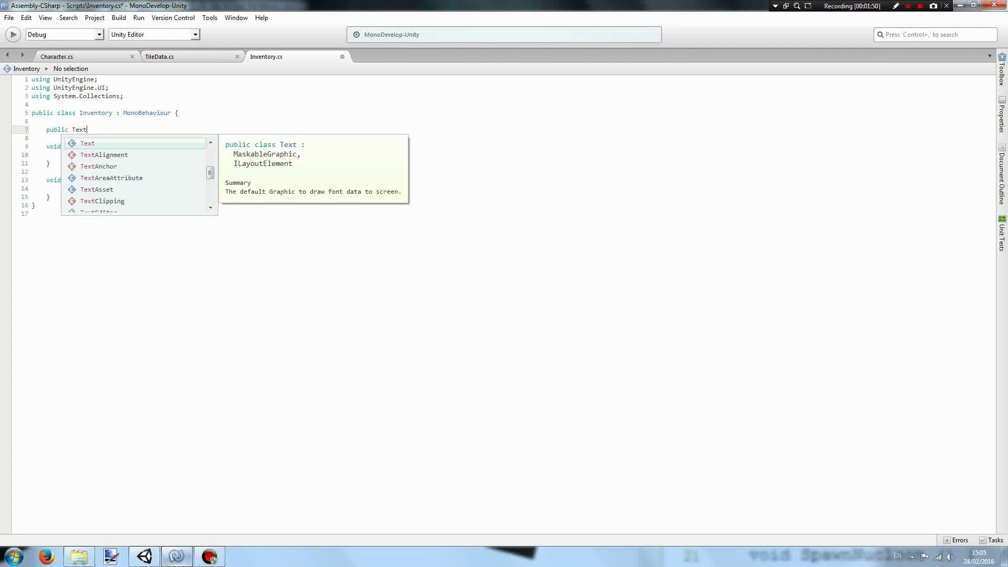
pyautogui.write('inventor')
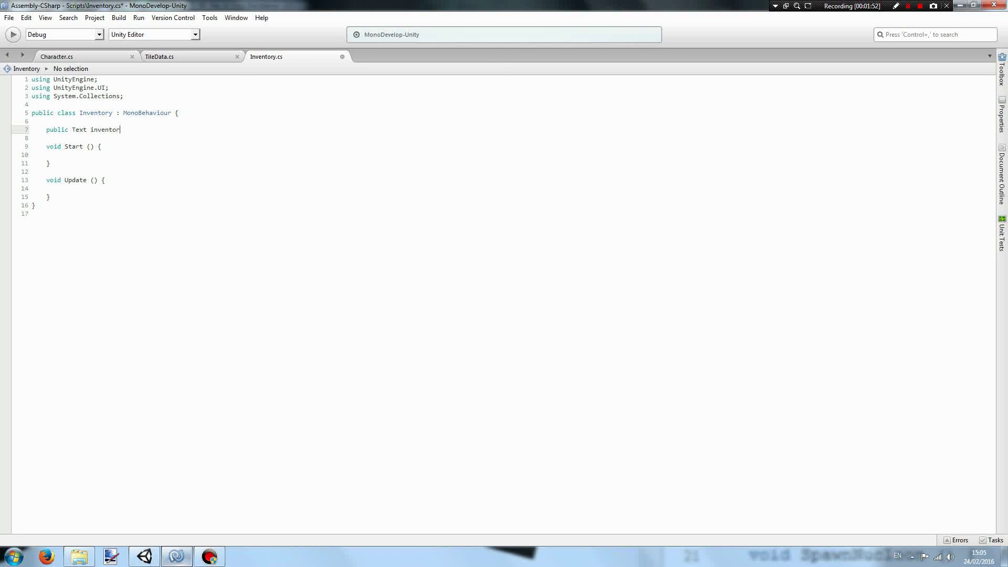
pyautogui.write('yText;')
pyautogui.hotkey('ctrl', 's')
# - Add an empty public Add(int tileType, int count) method below Update and save
pyautogui.click(86, 198)
pyautogui.press('Return')
pyautogui.press('Return')
pyautogui.write('public ')
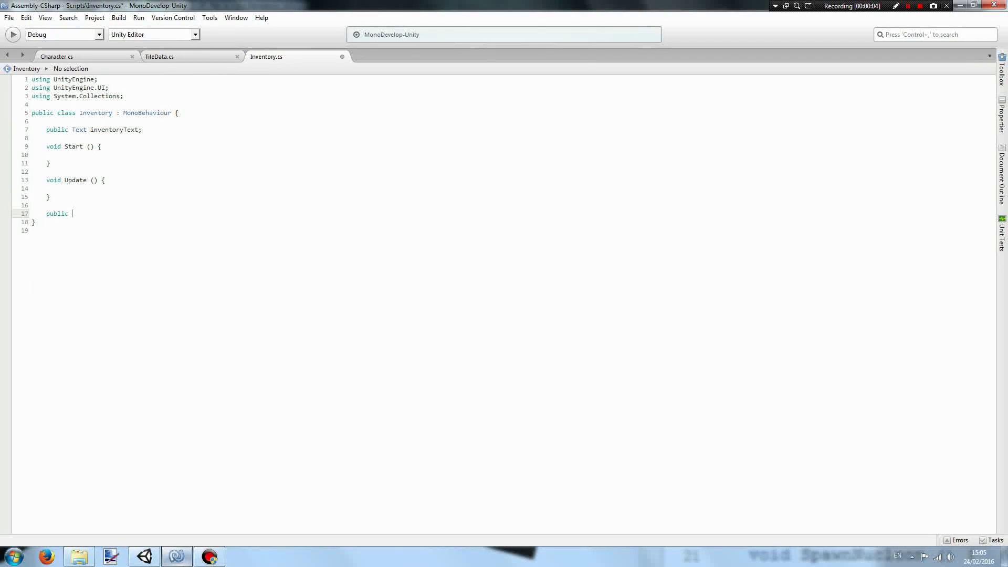
pyautogui.write('void Add')
pyautogui.write('Tile')
pyautogui.press('BackSpace')
pyautogui.press('BackSpace')
pyautogui.press('BackSpace')
pyautogui.write('int tileType, ')
pyautogui.write('int count')
pyautogui.write('){')
pyautogui.press('Return')
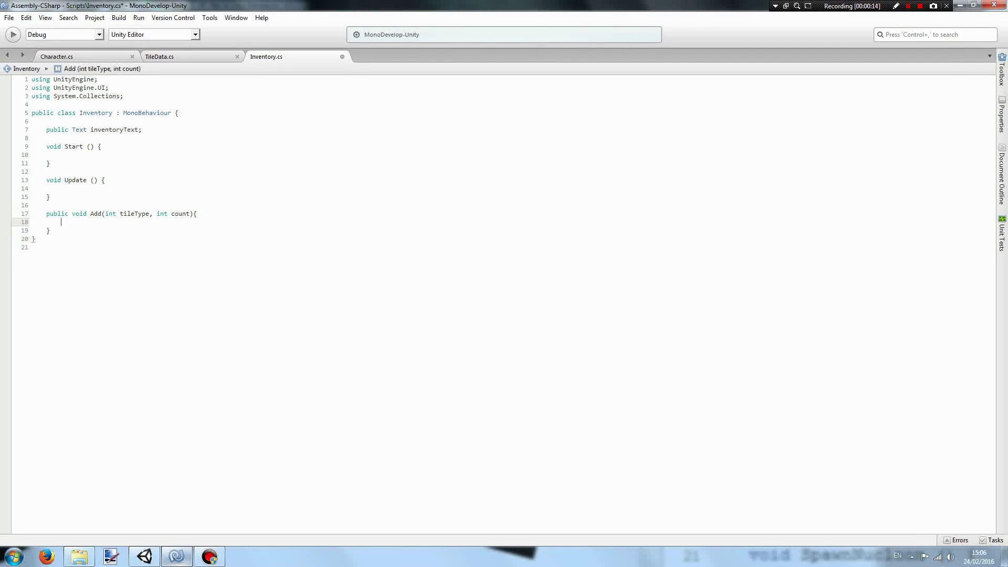
pyautogui.hotkey('ctrl', 's')
pyautogui.moveTo(158, 214)
pyautogui.mouseDown()
pyautogui.moveTo(192, 213)
pyautogui.moveTo(109, 213)
pyautogui.mouseUp()
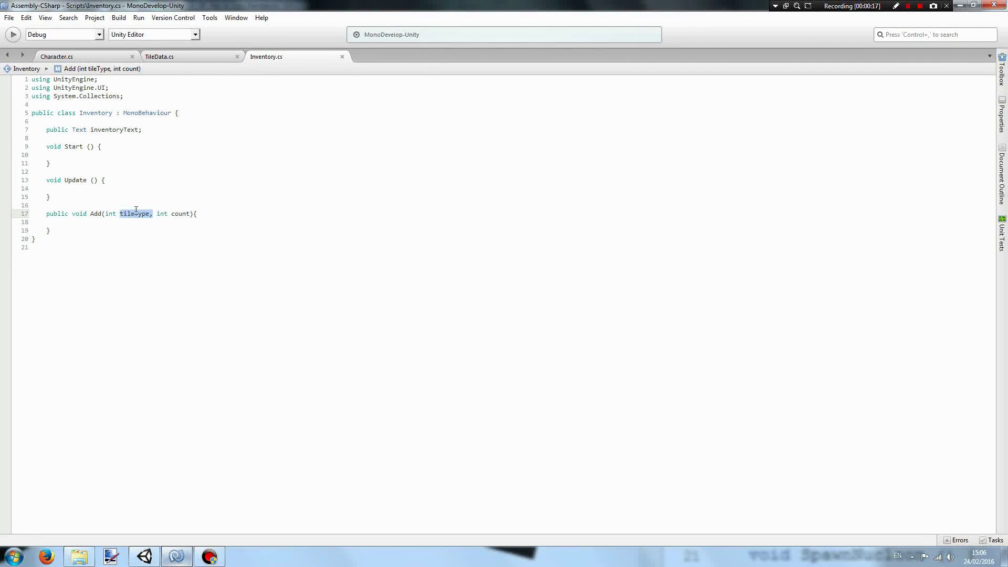
pyautogui.click(113, 213)
# - Declare a seven-slot counts array and delete the empty Start method
pyautogui.click(182, 130)
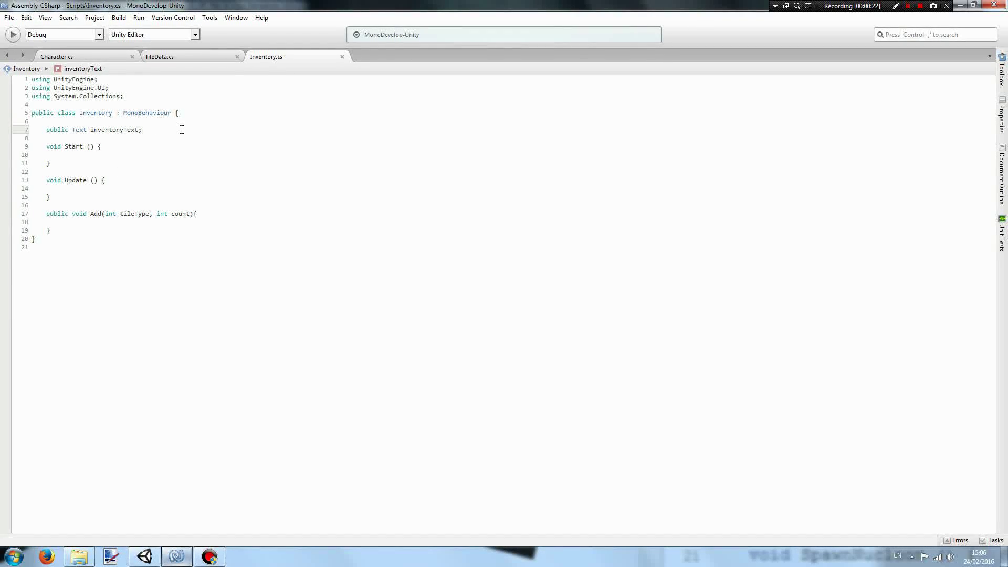
pyautogui.press('Return')
pyautogui.press('Return')
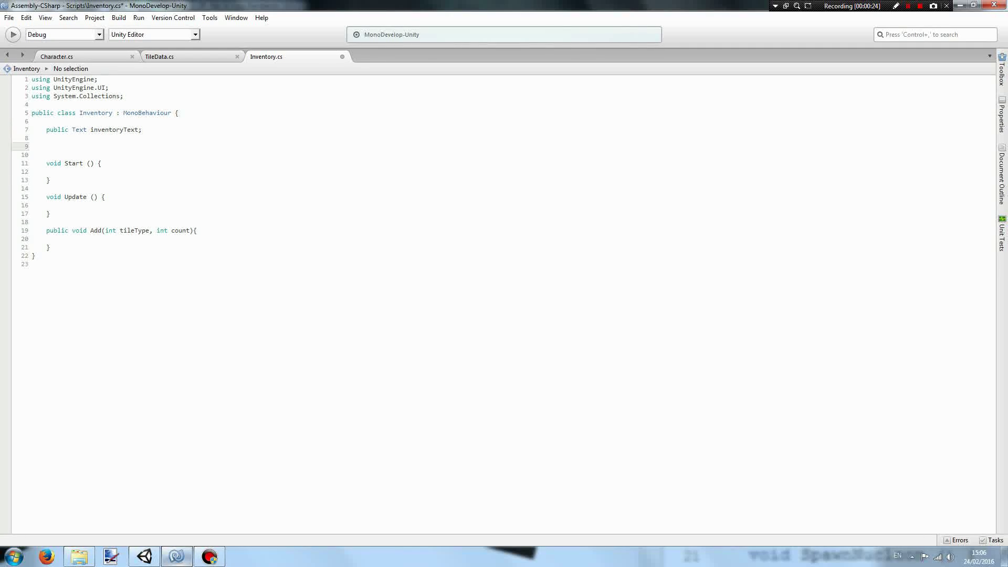
pyautogui.write('public')
pyautogui.press('BackSpace')
pyautogui.press('BackSpace')
pyautogui.press('BackSpace')
pyautogui.write('int')
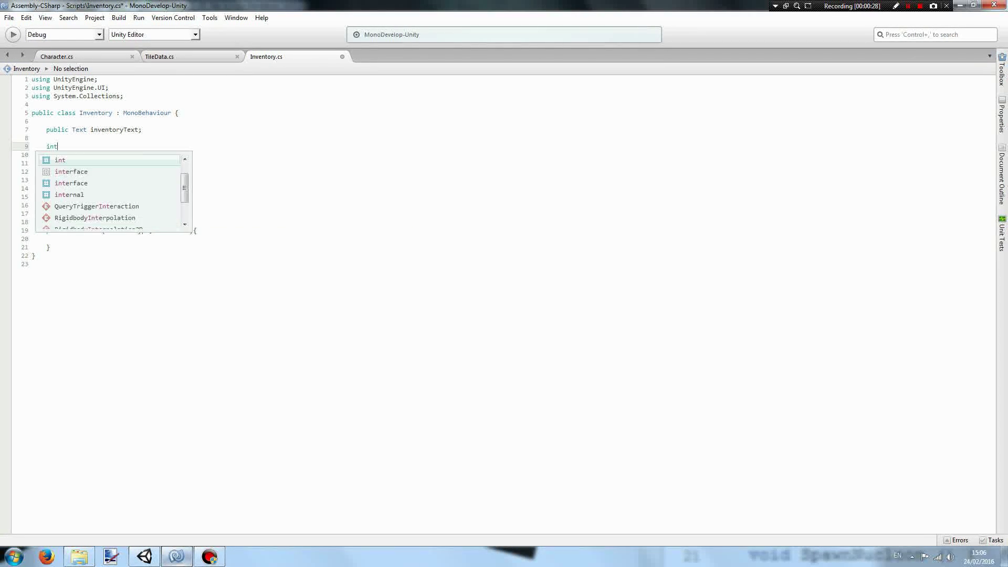
pyautogui.write('[] counts')
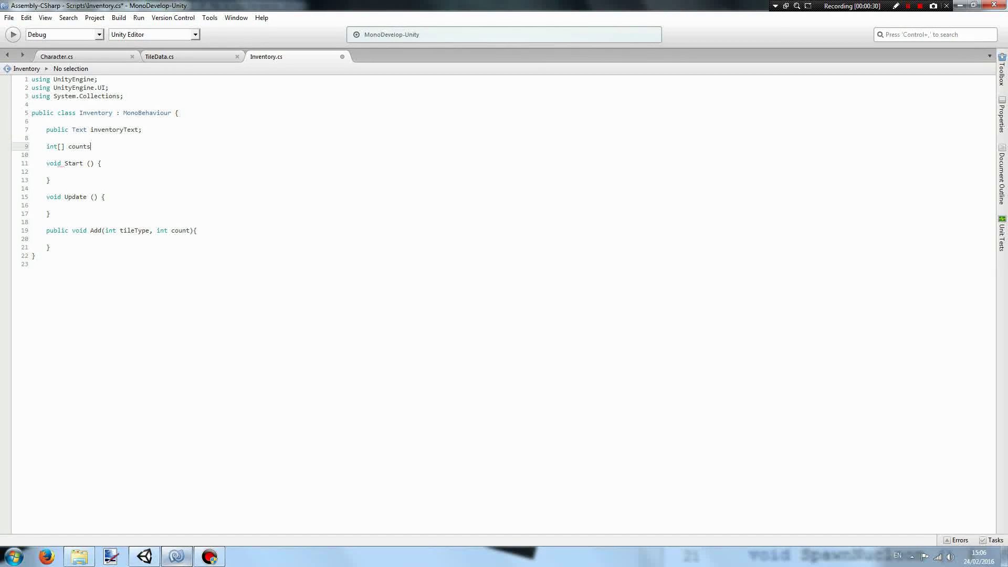
pyautogui.write(';')
pyautogui.hotkey('ctrl', 's')
pyautogui.press('Left')
pyautogui.write('= new int')
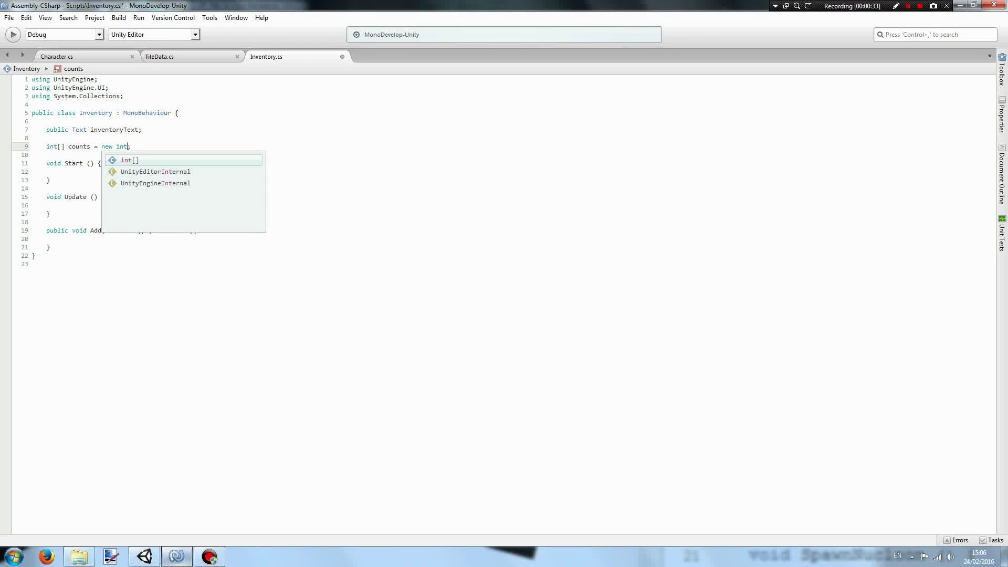
pyautogui.write('[7]')
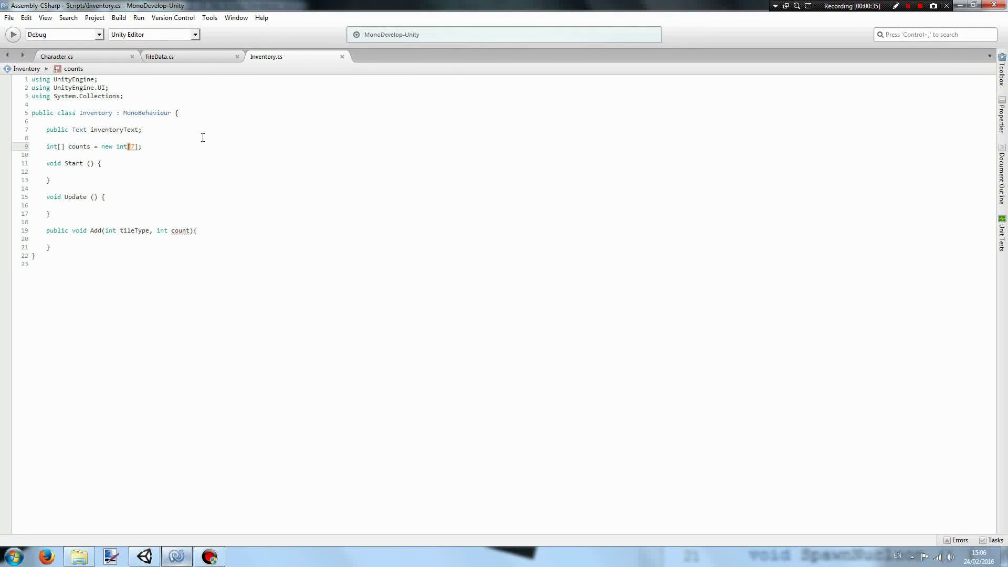
pyautogui.moveTo(35, 191); pyautogui.dragTo(35, 158)
pyautogui.press('Delete')
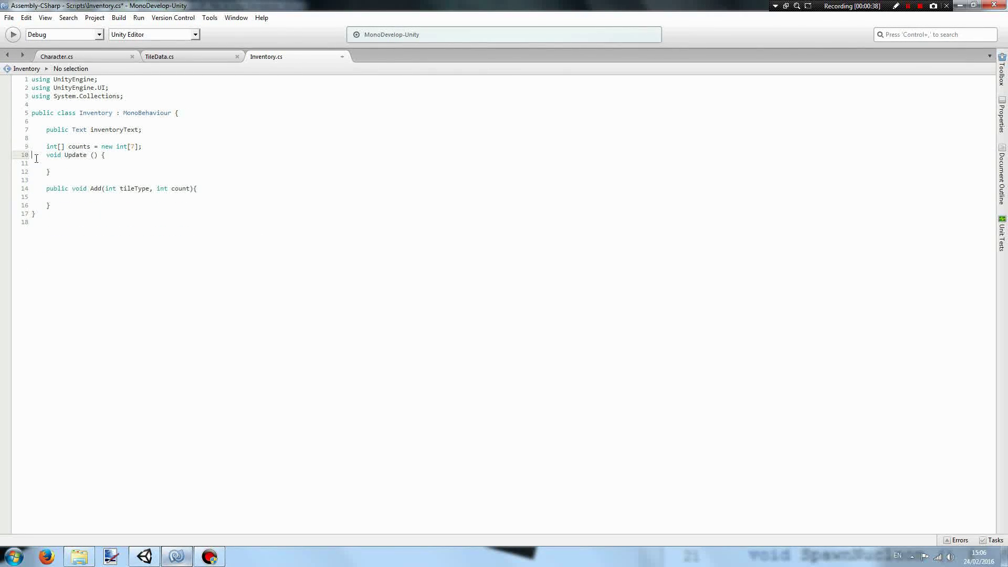
pyautogui.press('Return')
pyautogui.press('Down')
pyautogui.press('Down')
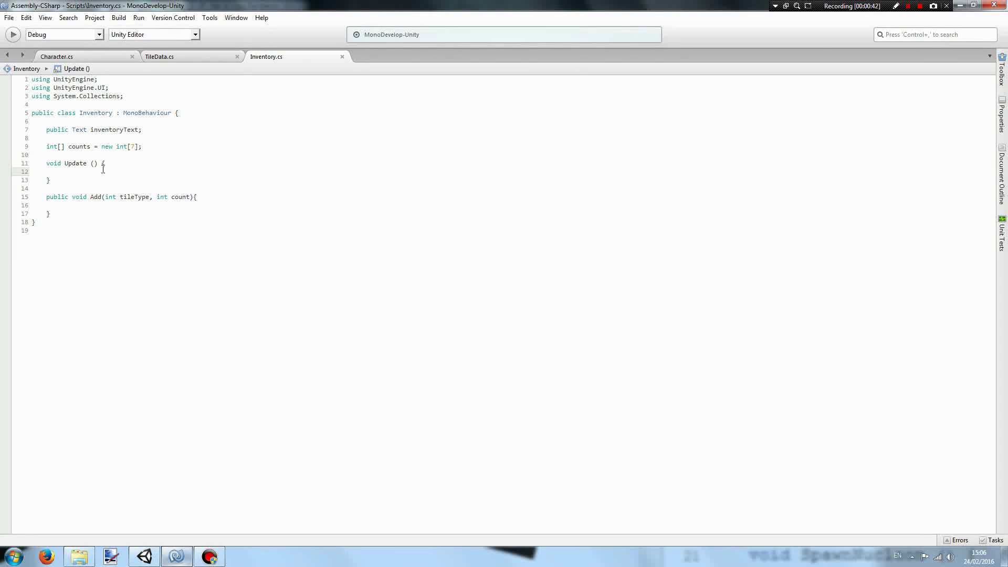
pyautogui.write('"')
pyautogui.write('i')
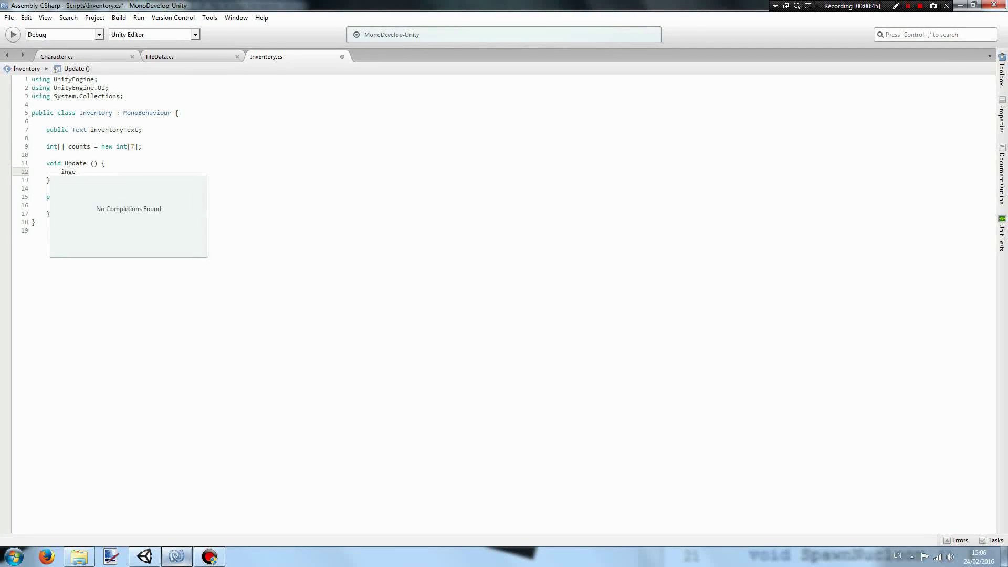
pyautogui.write('nventoryText.text ')
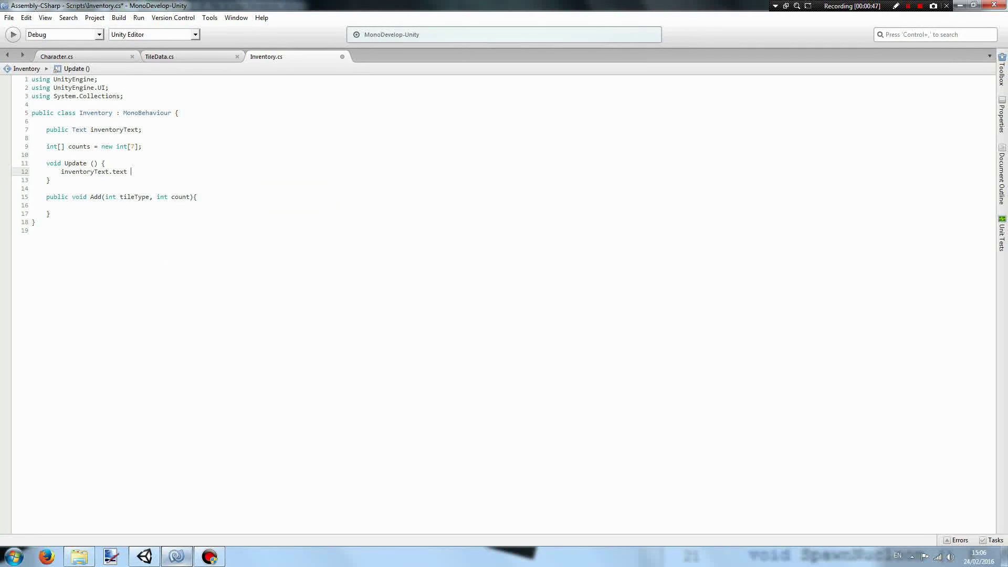
pyautogui.write('= "')
pyautogui.write('Coal: "')
pyautogui.write(' + c')
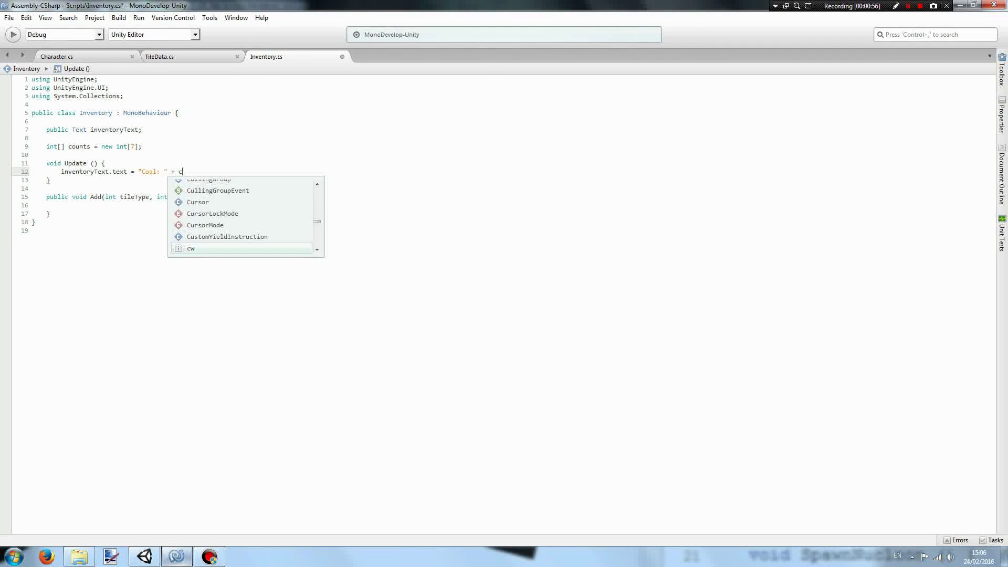
pyautogui.write('ounts[0')
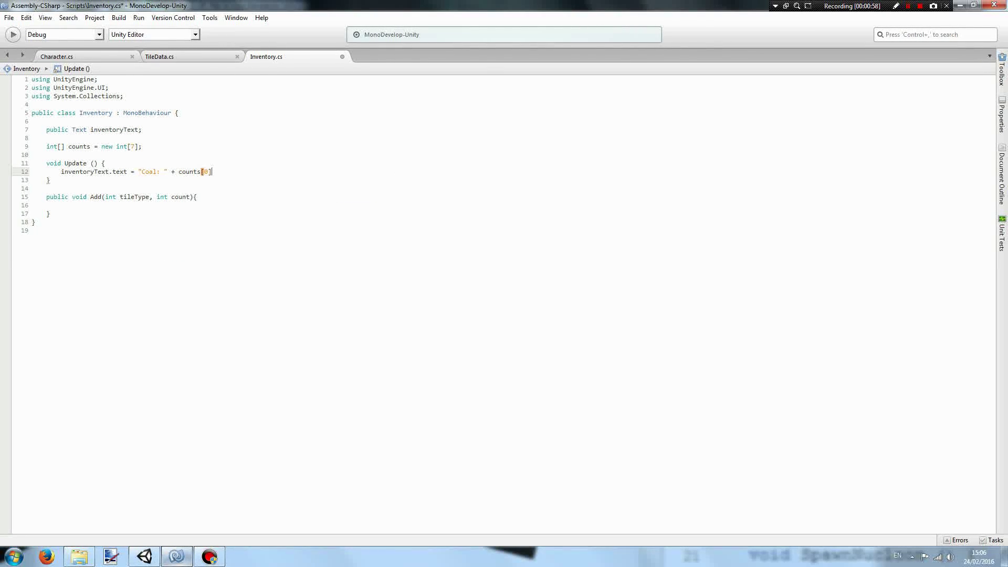
# - Write Update's inventoryText.text line with Dirt through Diamond count labels, and save
pyautogui.hotkey('ctrl', 's')
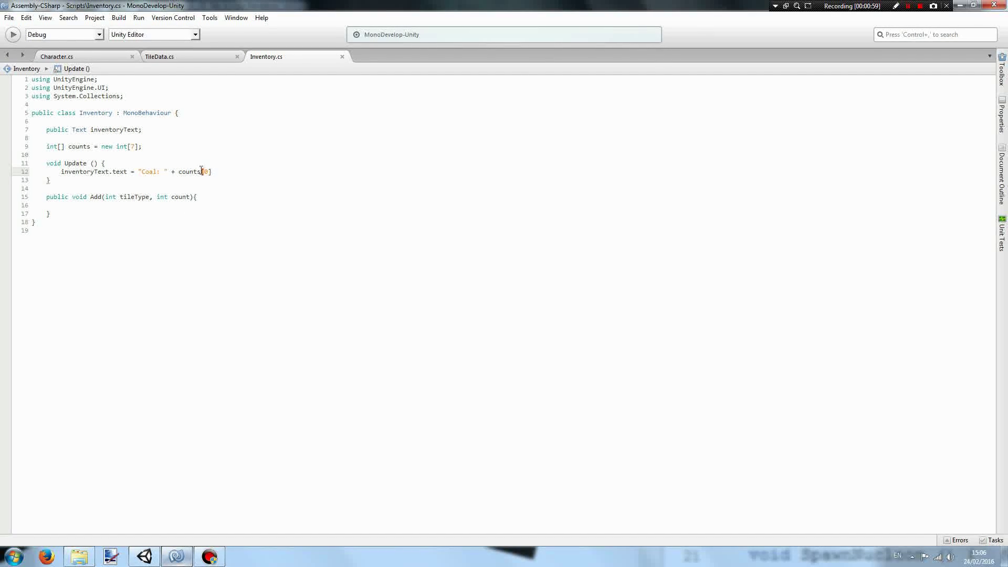
pyautogui.write('"')
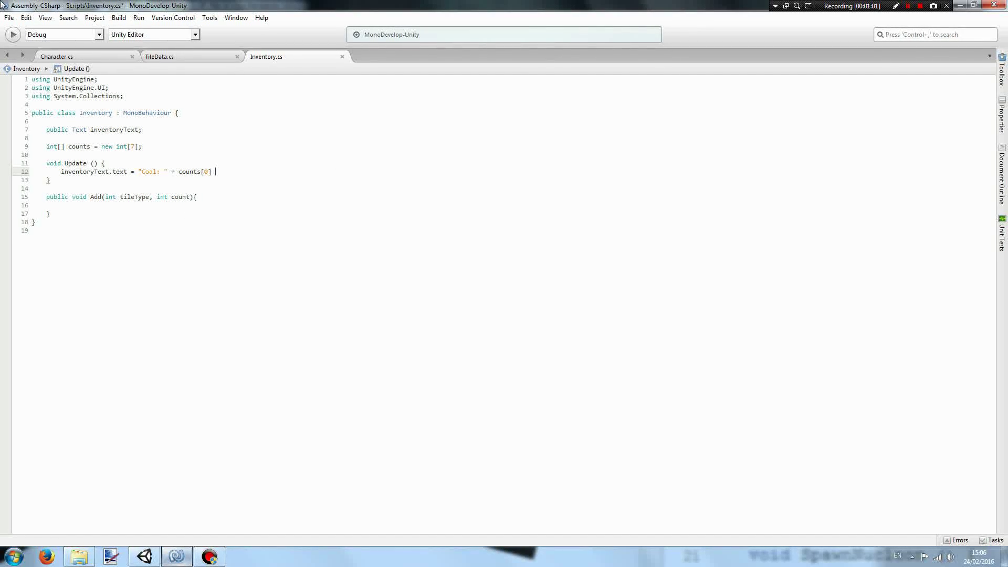
pyautogui.write('\\n')
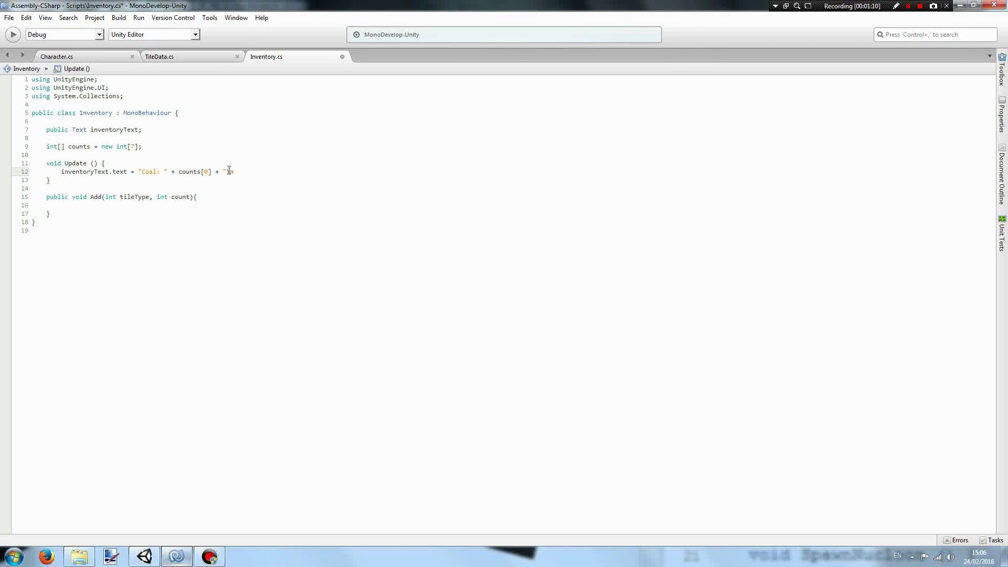
pyautogui.moveTo(225, 171); pyautogui.dragTo(236, 170)
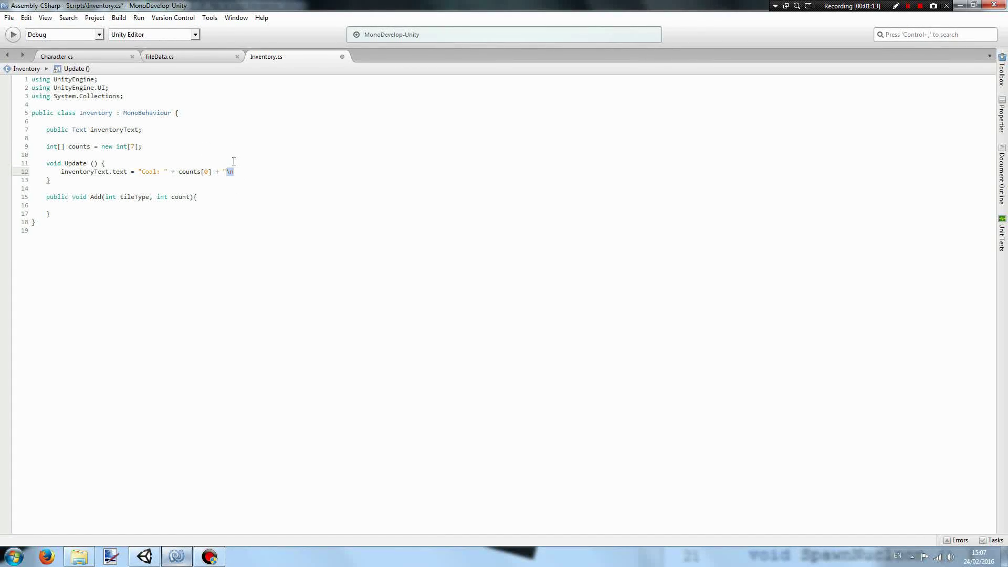
pyautogui.click(267, 185)
pyautogui.write('"')
pyautogui.doubleClick(154, 172)
pyautogui.write('Dirt')
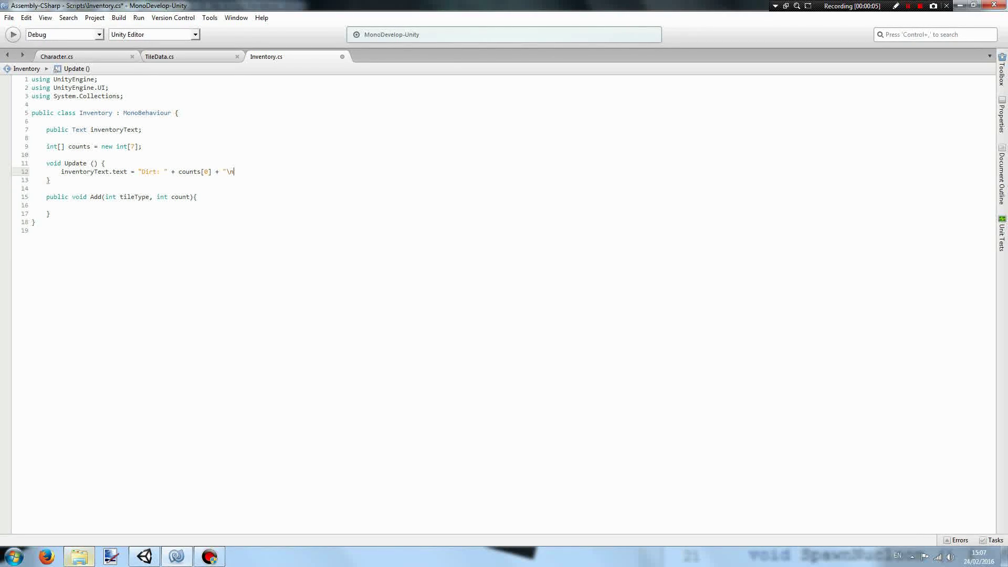
pyautogui.write('Grass: ')
pyautogui.write('+ co')
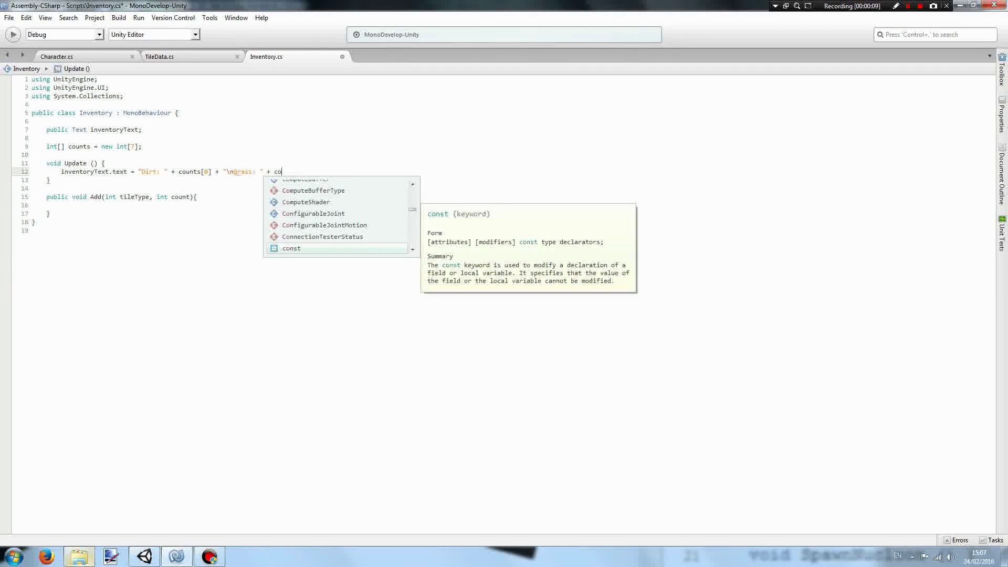
pyautogui.write('unts[1]')
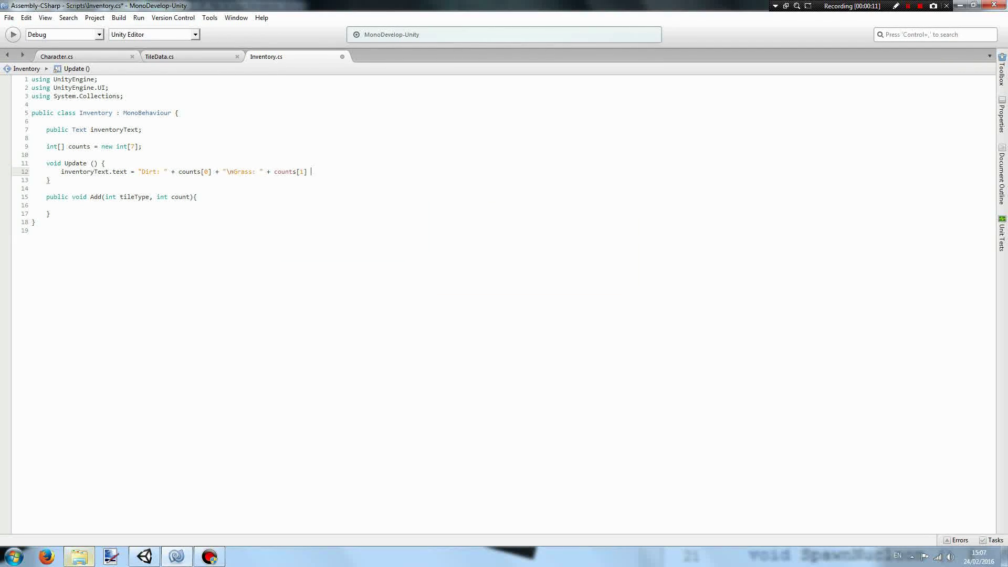
pyautogui.write('+ "\\')
pyautogui.write('n')
pyautogui.write('Stone')
pyautogui.write('" ')
pyautogui.write(' +count')
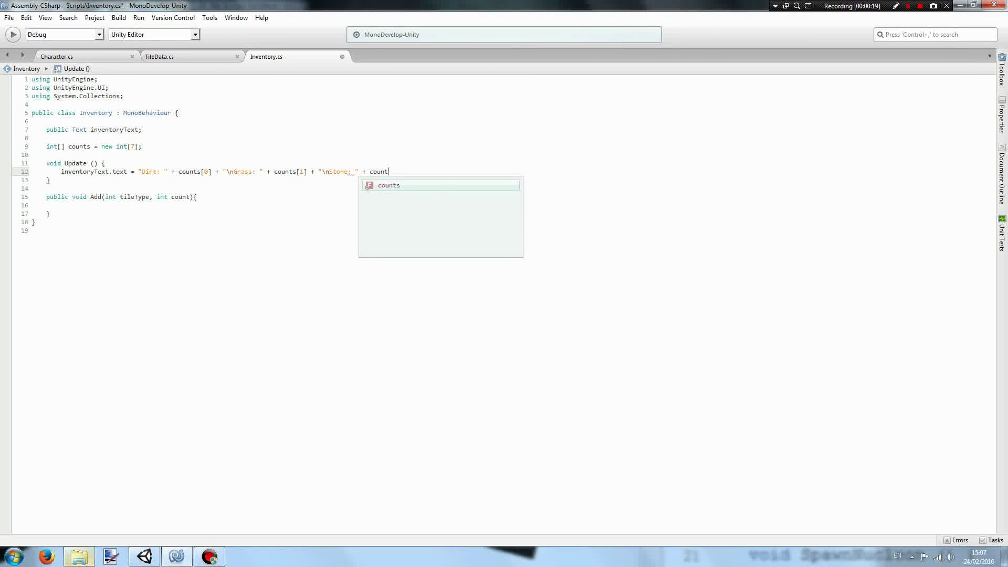
pyautogui.write('s[2] + ')
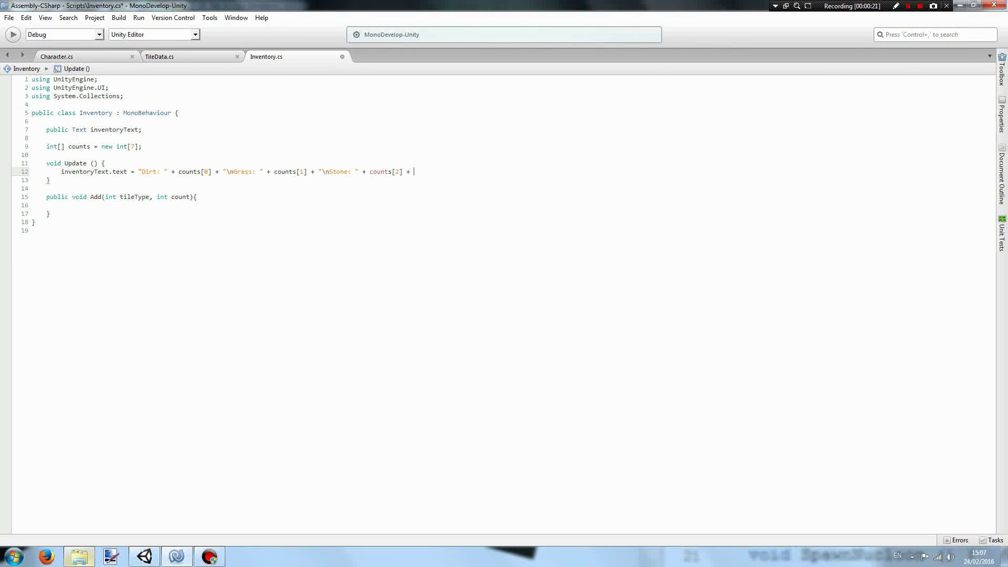
pyautogui.write('"')
pyautogui.write(' "')
pyautogui.write('Stone')
pyautogui.press('BackSpace')
pyautogui.press('BackSpace')
pyautogui.press('BackSpace')
pyautogui.write('Coal: ')
pyautogui.write('" + coun')
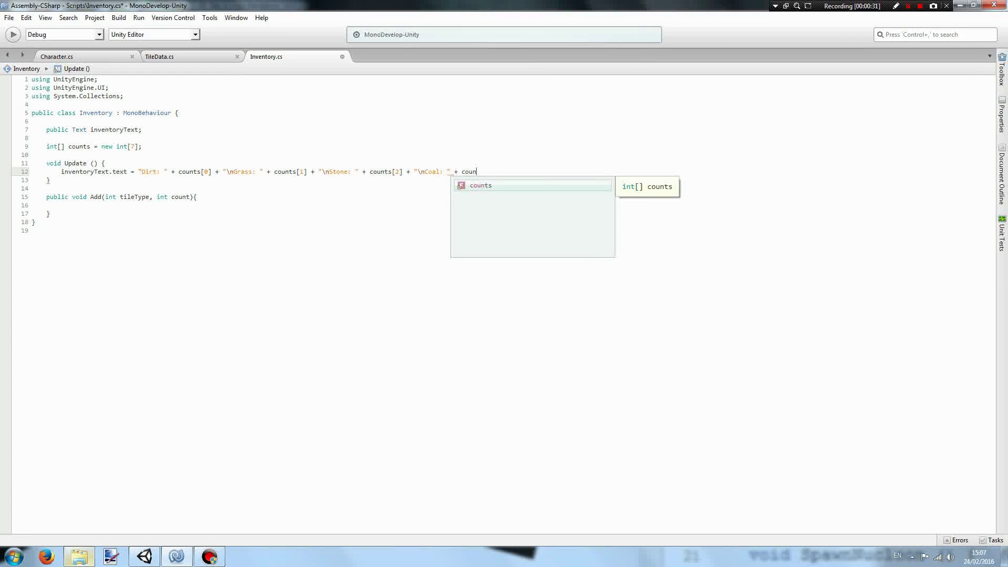
pyautogui.press('Return')
pyautogui.write('[3]')
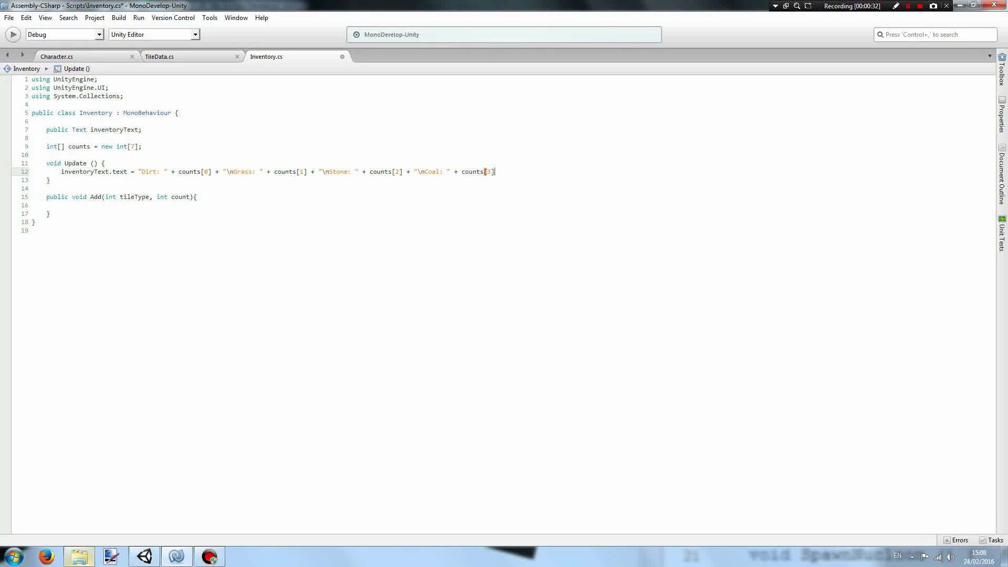
pyautogui.write(' + \\')
pyautogui.press('BackSpace')
pyautogui.write('"')
pyautogui.write('\\n')
pyautogui.write('Iron: ')
pyautogui.write('" + cou')
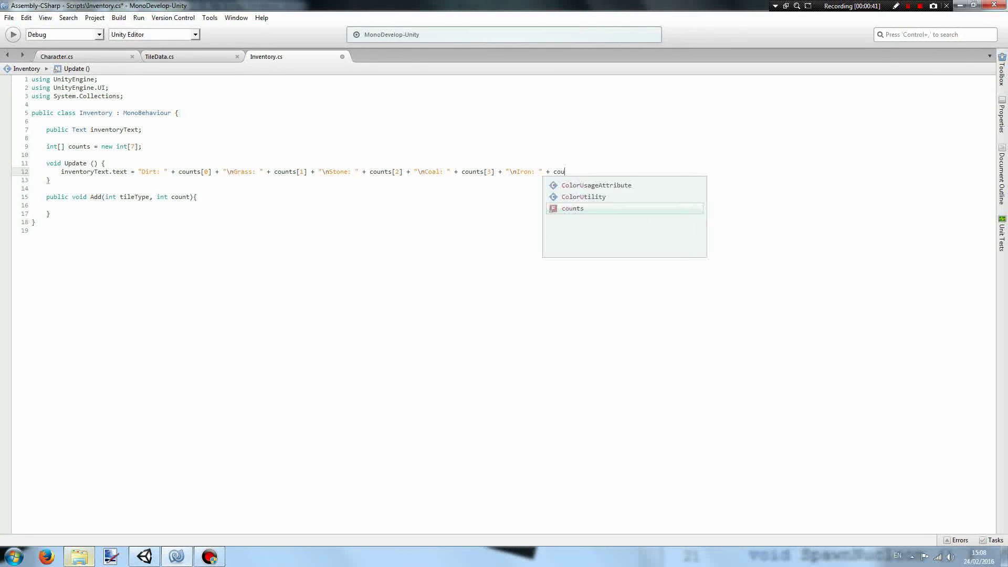
pyautogui.write('nts[4]')
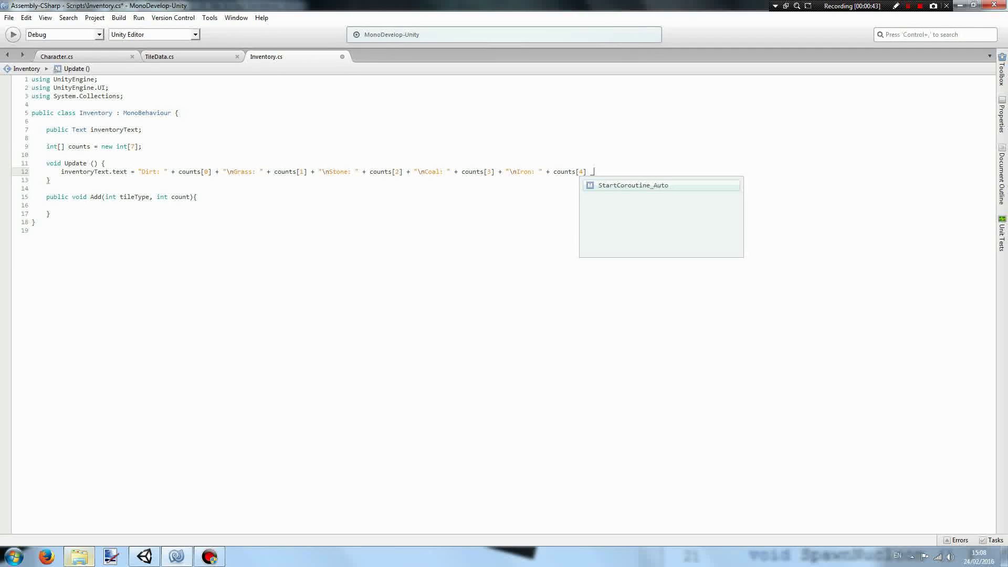
pyautogui.write(' + \\')
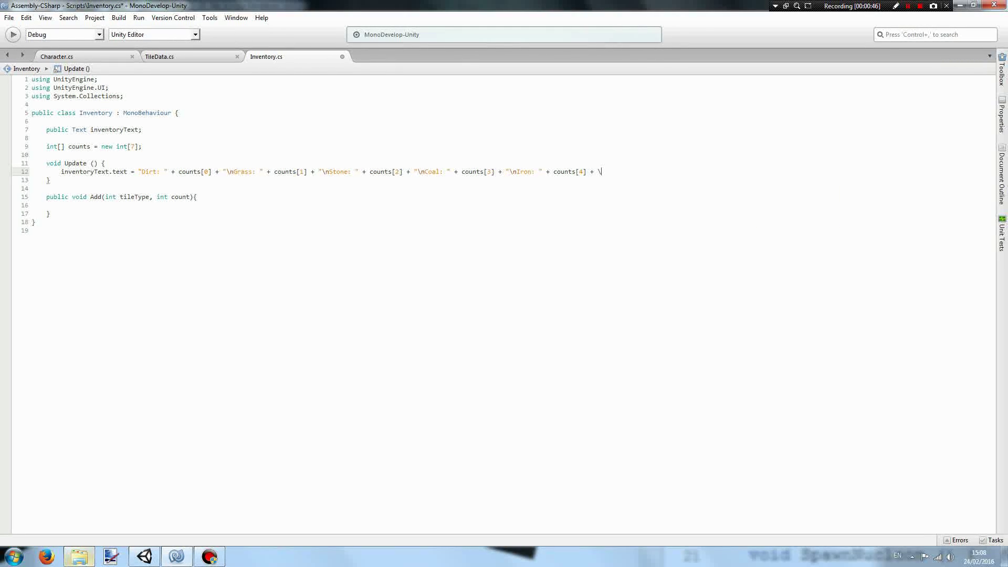
pyautogui.press('BackSpace')
pyautogui.write('"')
pyautogui.write('\\n"')
pyautogui.press('BackSpace')
pyautogui.write('Gold')
pyautogui.press('BackSpace')
pyautogui.write(': " ')
pyautogui.write('+ co')
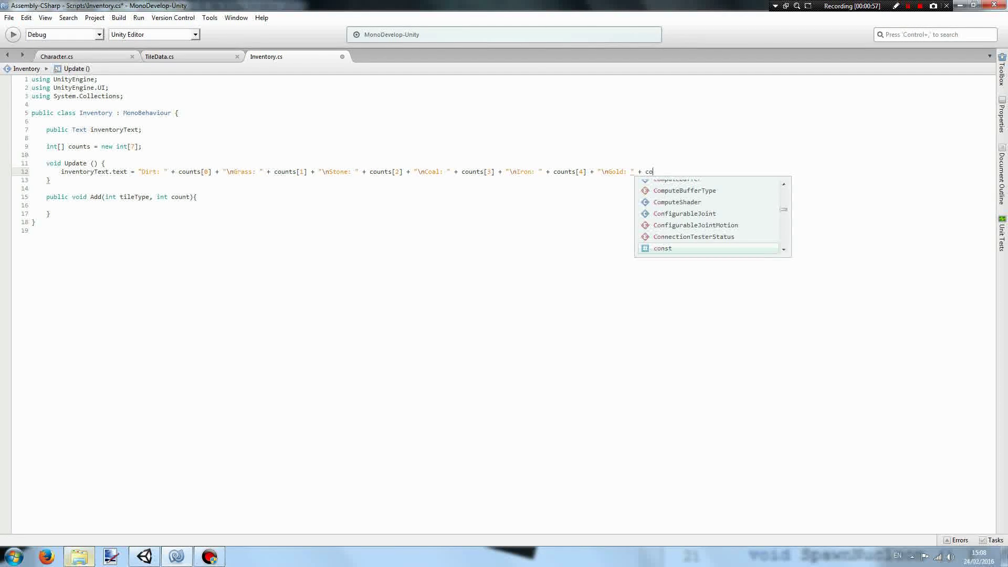
pyautogui.write('unts [5] ')
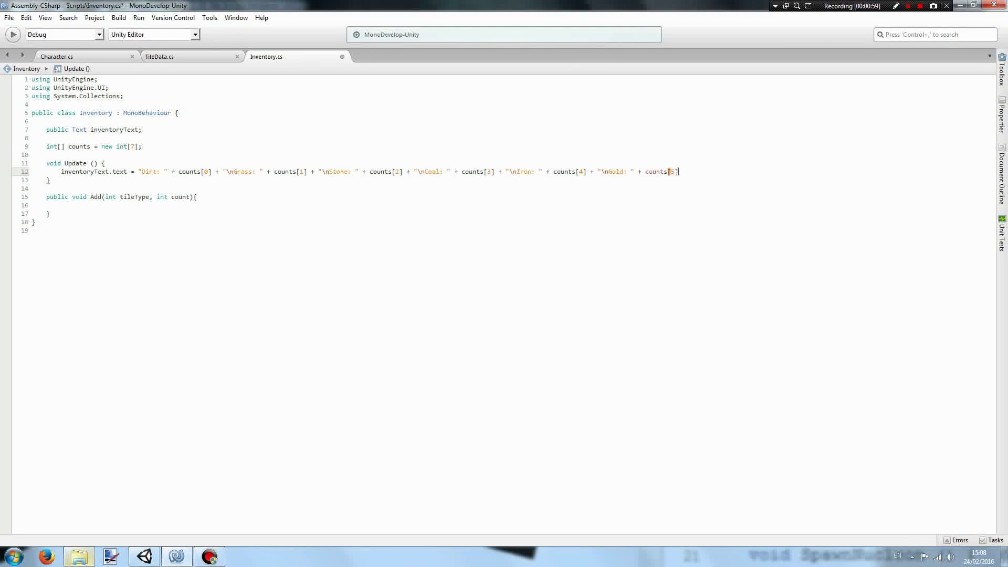
pyautogui.write('+ "')
pyautogui.write('\\nDiamond')
pyautogui.write(': ')
pyautogui.write('" + ')
pyautogui.write('counts')
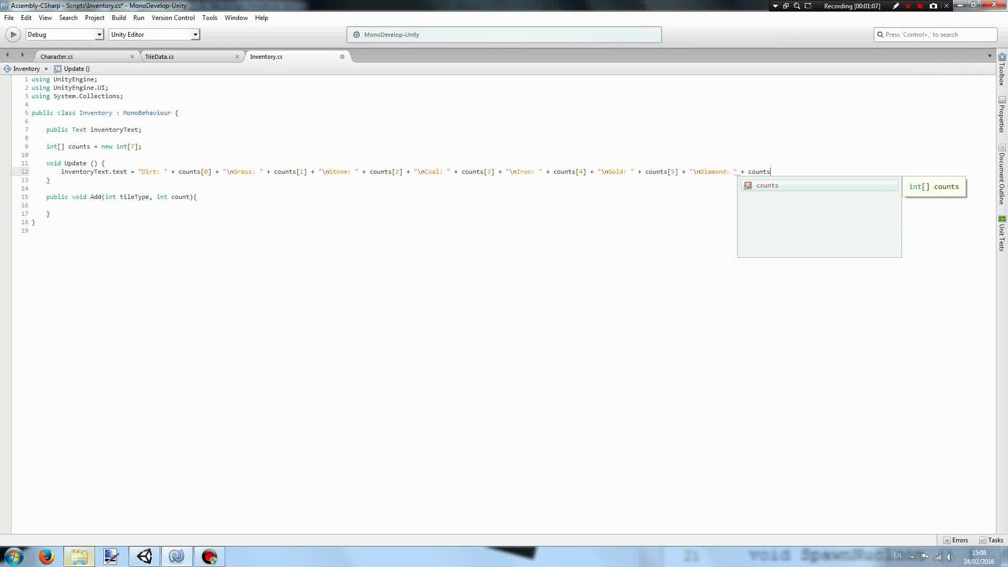
pyautogui.write(' [6];')
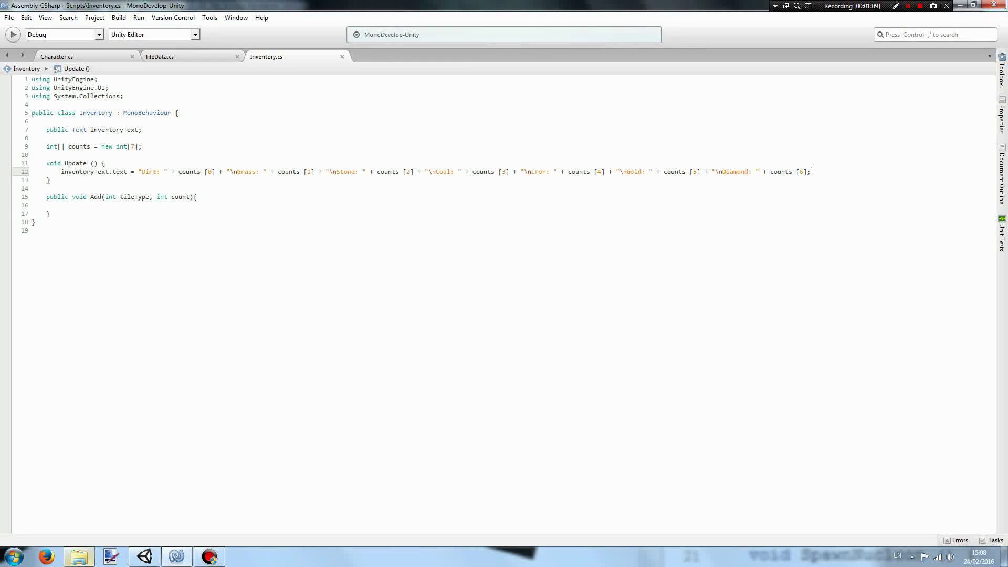
# - In Unity's Game view, add a UI Text element, creating a Canvas and EventSystem
pyautogui.click(144, 557)
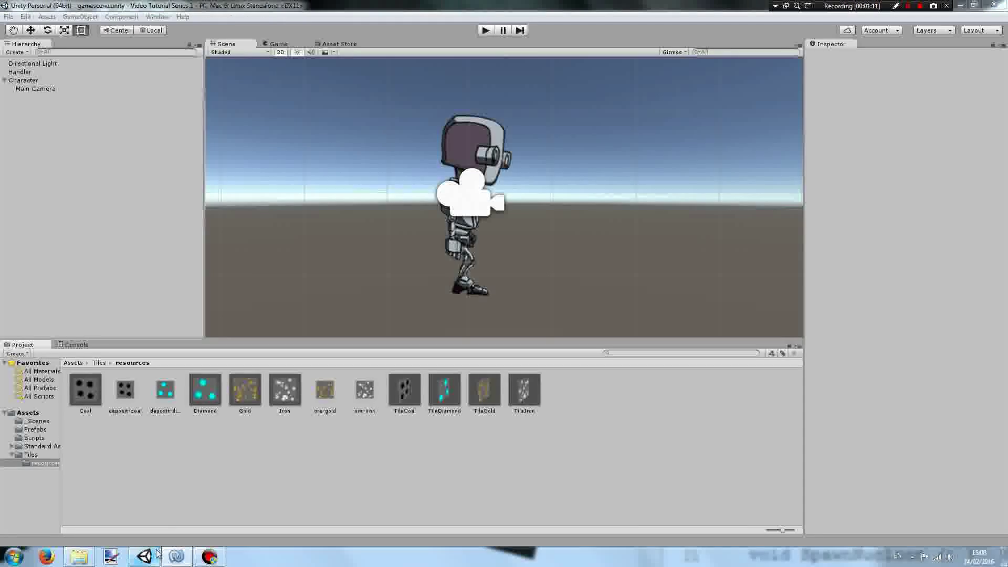
pyautogui.click(277, 45)
pyautogui.click(81, 16)
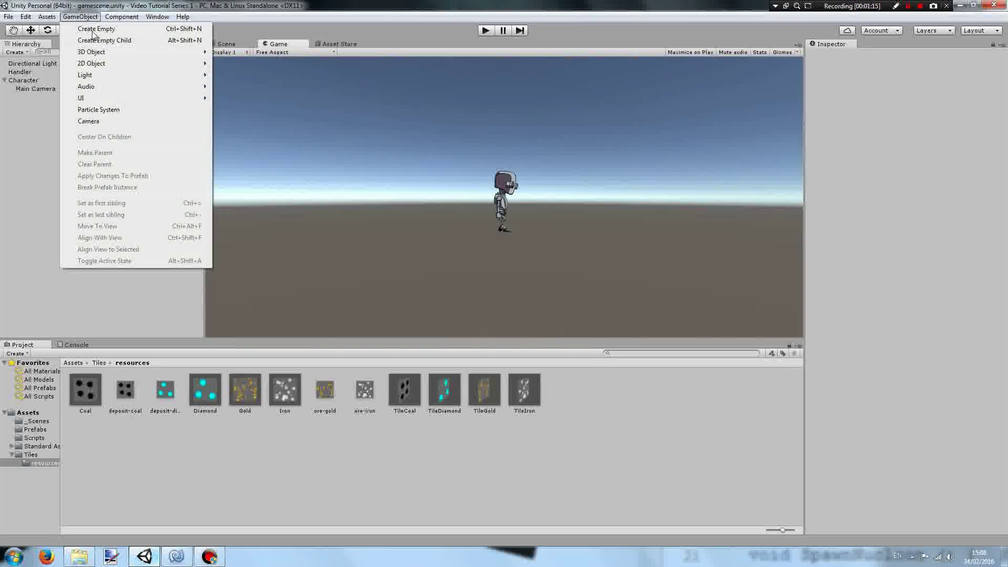
pyautogui.moveTo(81, 98)
pyautogui.click(247, 95)
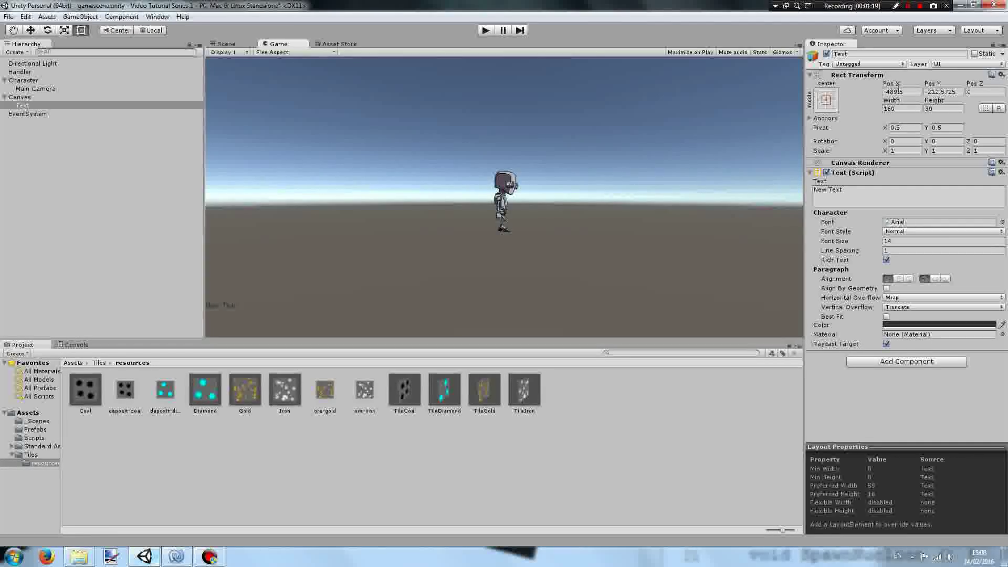
# - Anchor the text top-left and position it at Pos X 80, Pos Y -15
pyautogui.click(832, 101)
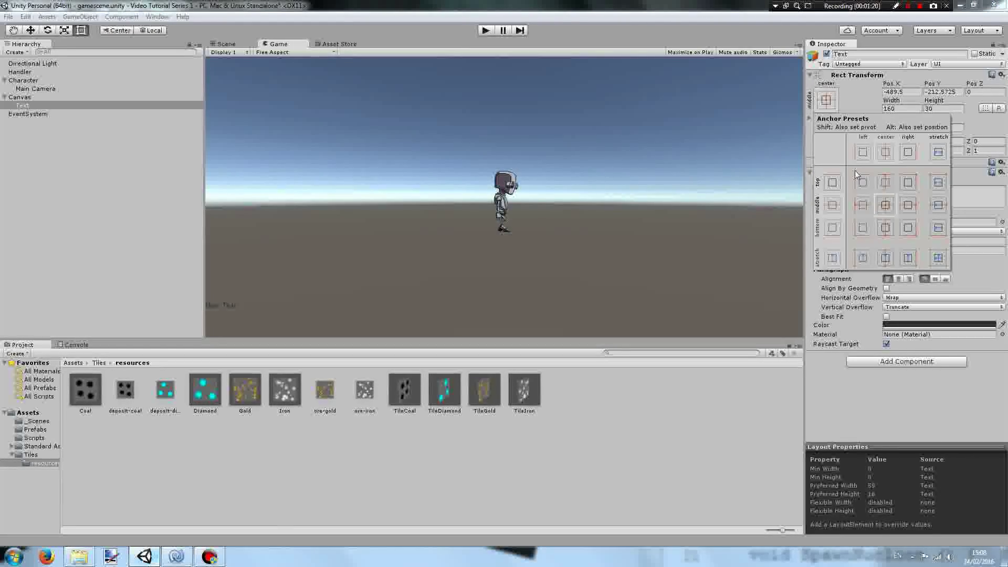
pyautogui.click(827, 100)
pyautogui.click(862, 182)
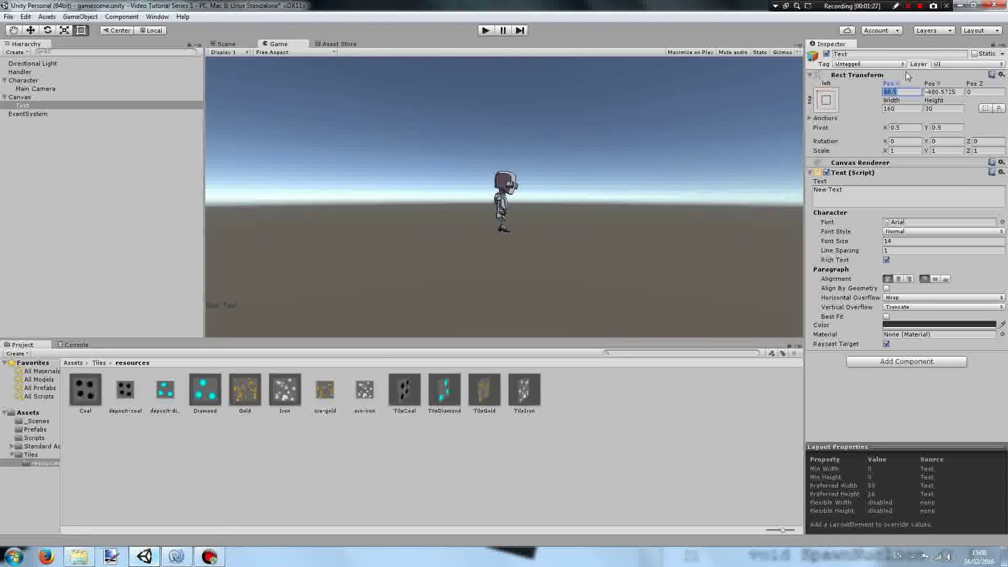
pyautogui.write('80')
pyautogui.click(944, 92)
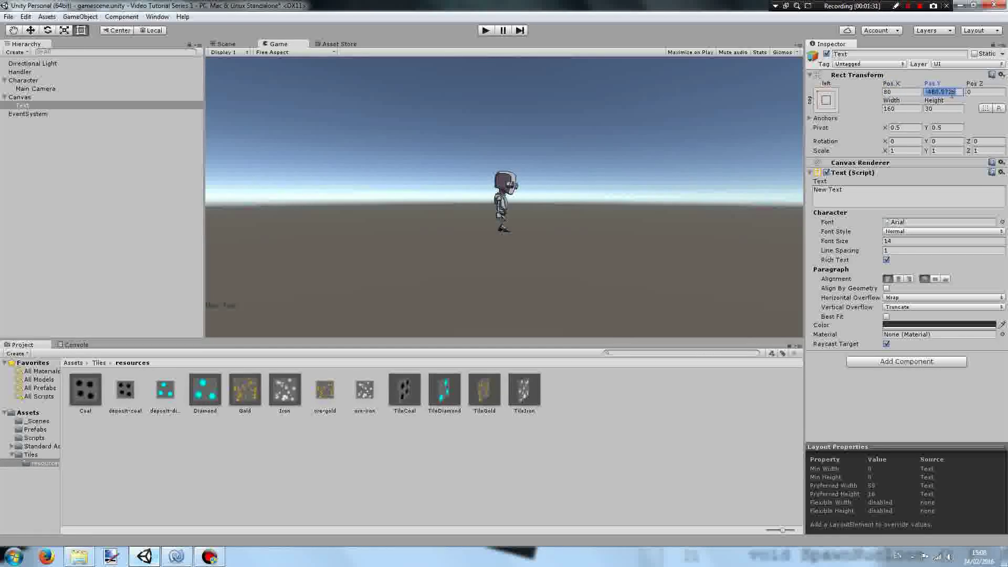
pyautogui.write('-15')
# - Set the text's font size to 24 and its colour to white
pyautogui.click(912, 240)
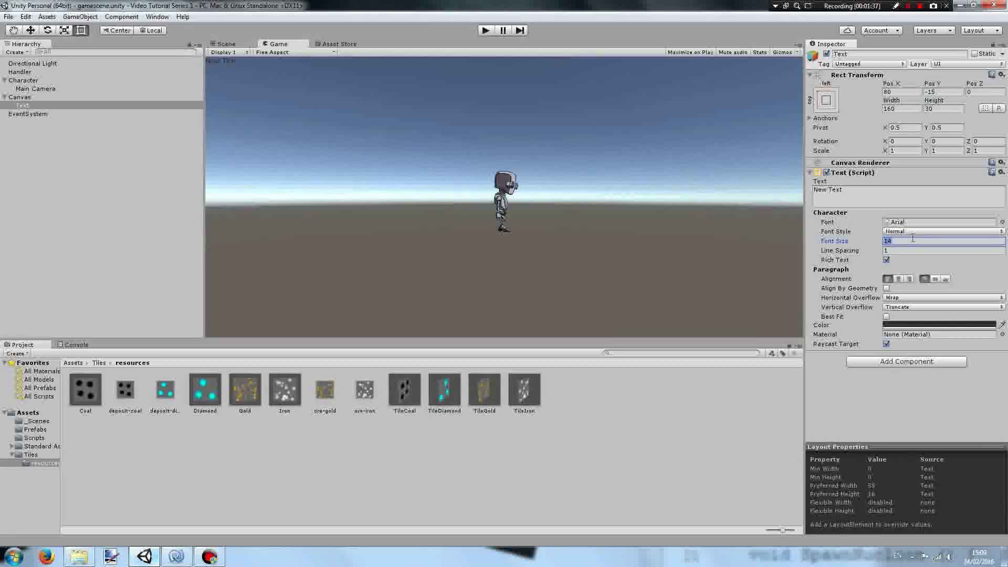
pyautogui.write('24')
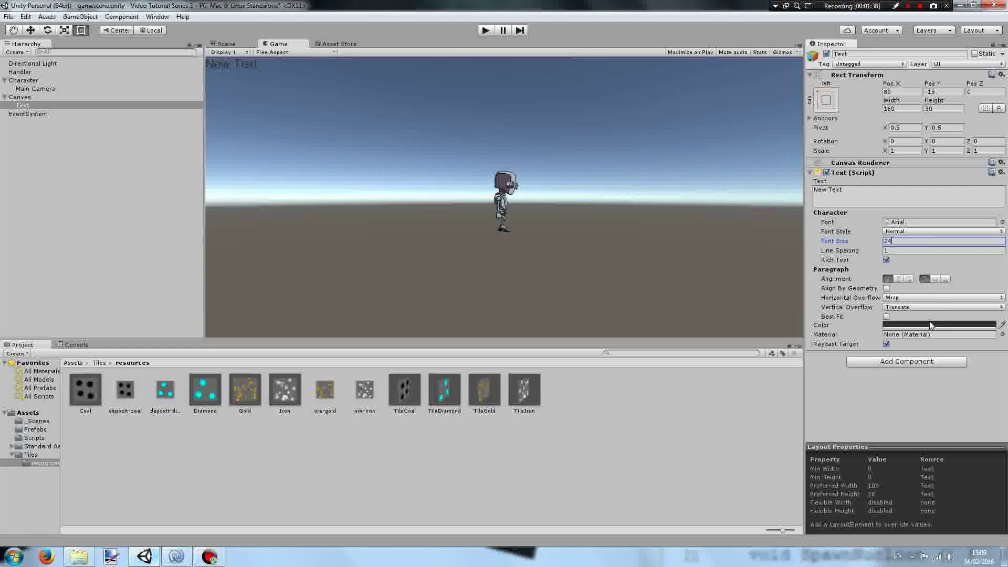
pyautogui.click(916, 325)
pyautogui.moveTo(41, 86); pyautogui.dragTo(20, 49)
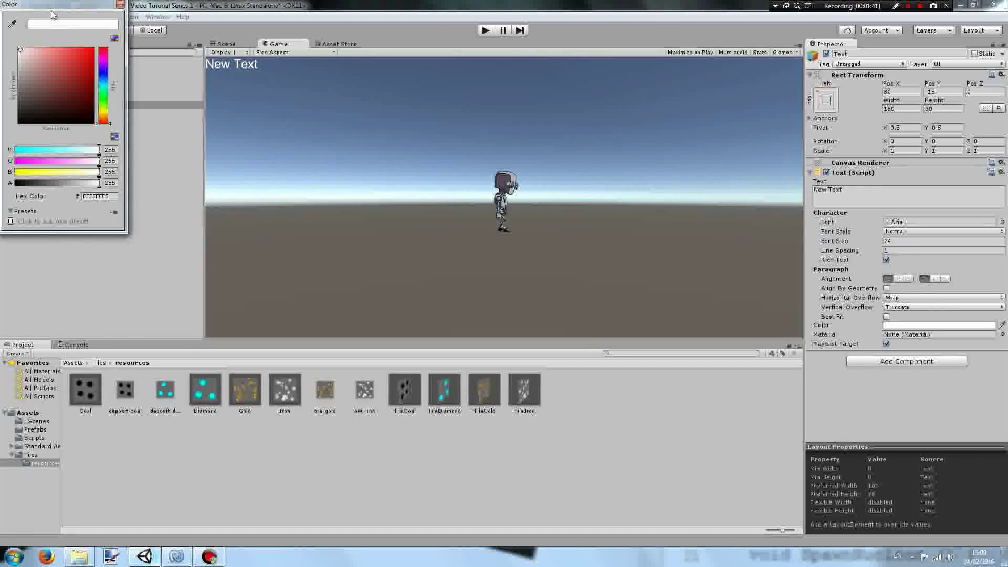
pyautogui.click(120, 5)
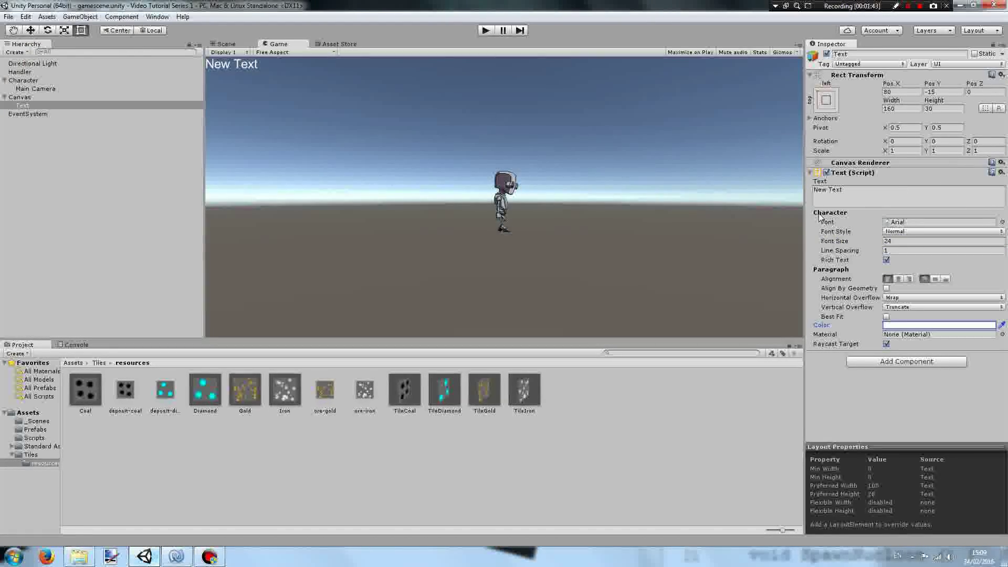
# - Change the label to 'Inventory' and rename the object InventoryText
pyautogui.click(847, 197)
pyautogui.write('Inven')
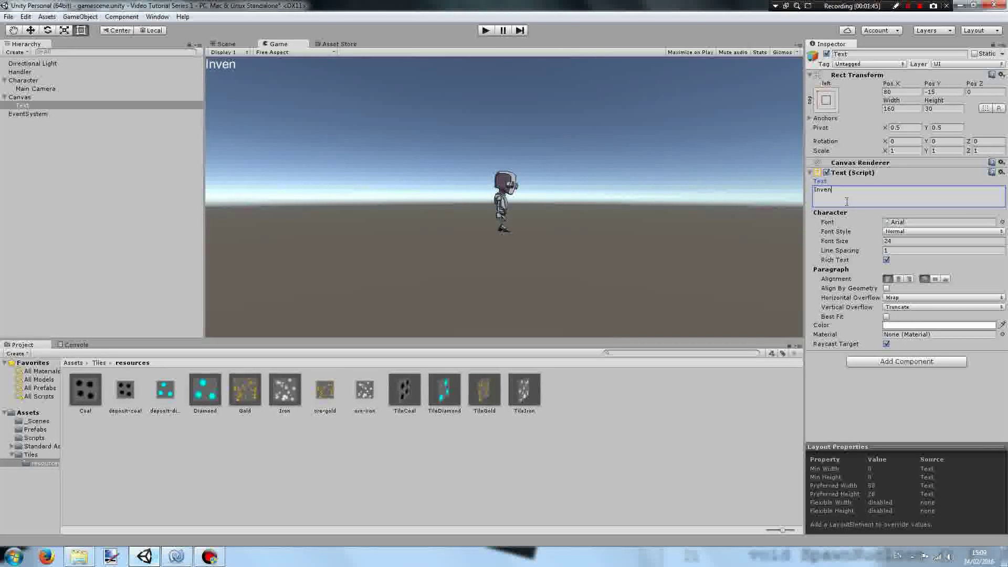
pyautogui.write('tory')
pyautogui.click(934, 54)
pyautogui.write('Inven')
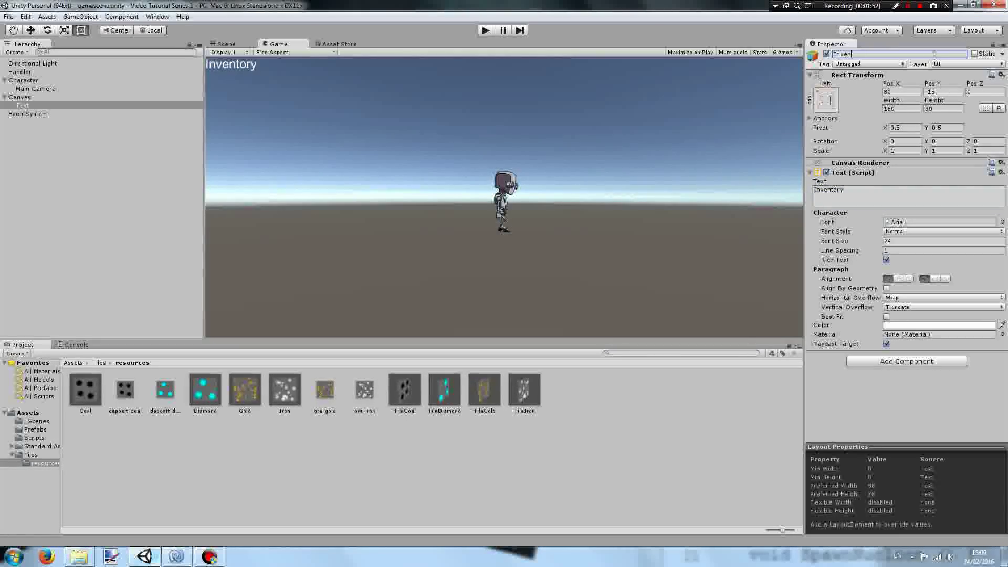
pyautogui.write('toryText')
pyautogui.press('Return')
# - Attach the Inventory script to the Character, then play-test walking right and stop
pyautogui.click(34, 438)
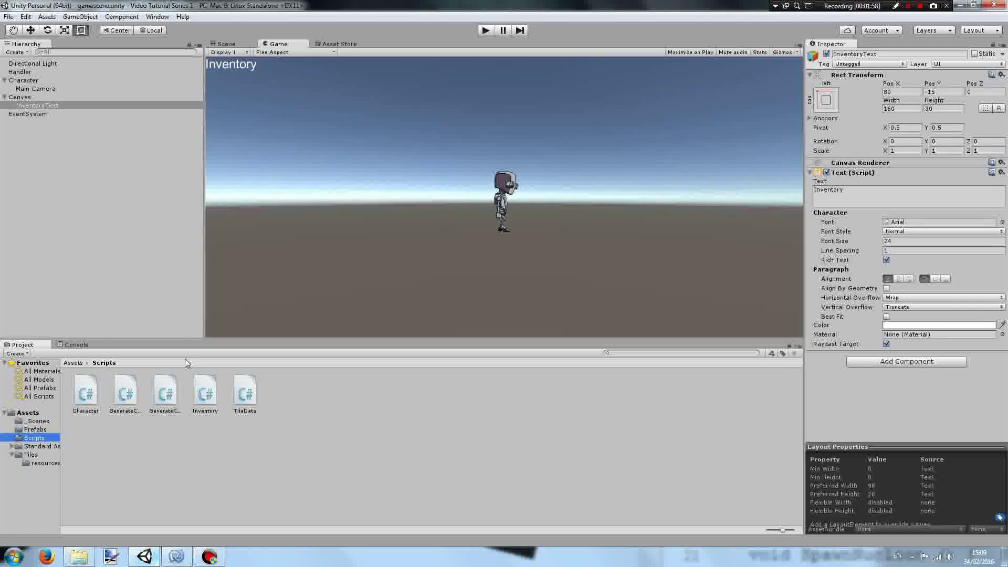
pyautogui.moveTo(205, 394)
pyautogui.mouseDown()
pyautogui.moveTo(25, 81)
pyautogui.moveTo(337, 114)
pyautogui.moveTo(921, 485)
pyautogui.mouseUp()
pyautogui.click(485, 30)
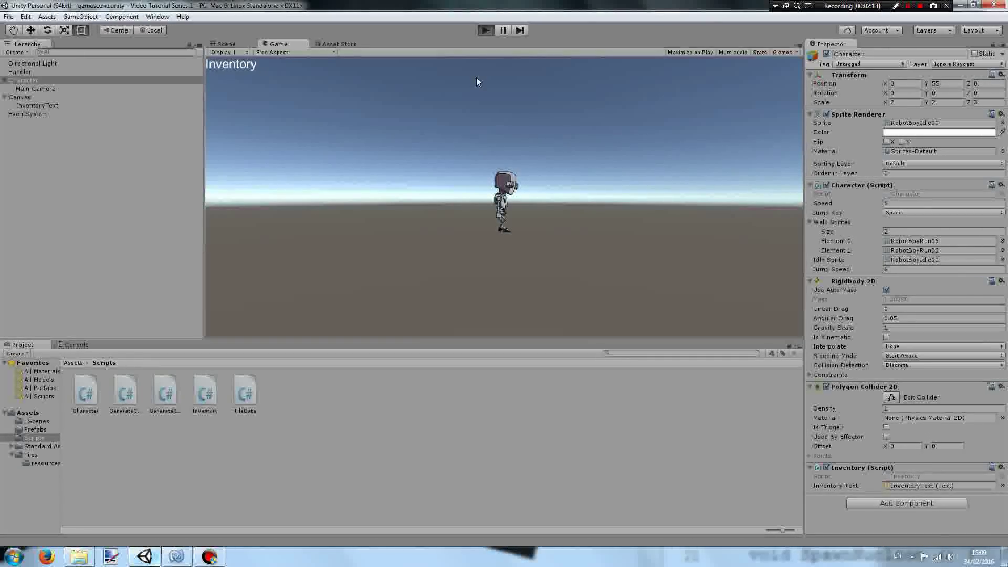
pyautogui.hotkey('ctrl', 'p')
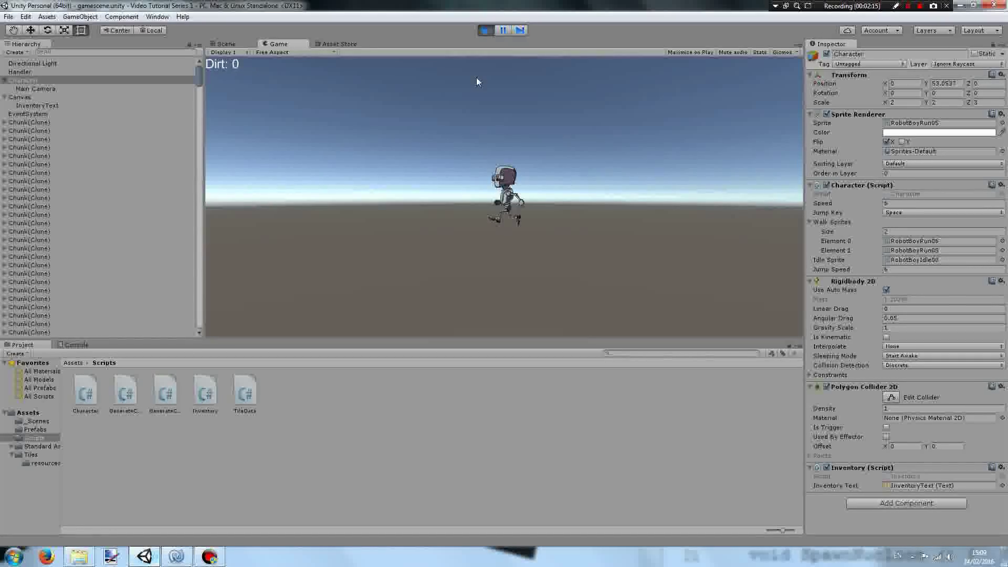
pyautogui.press('Right')
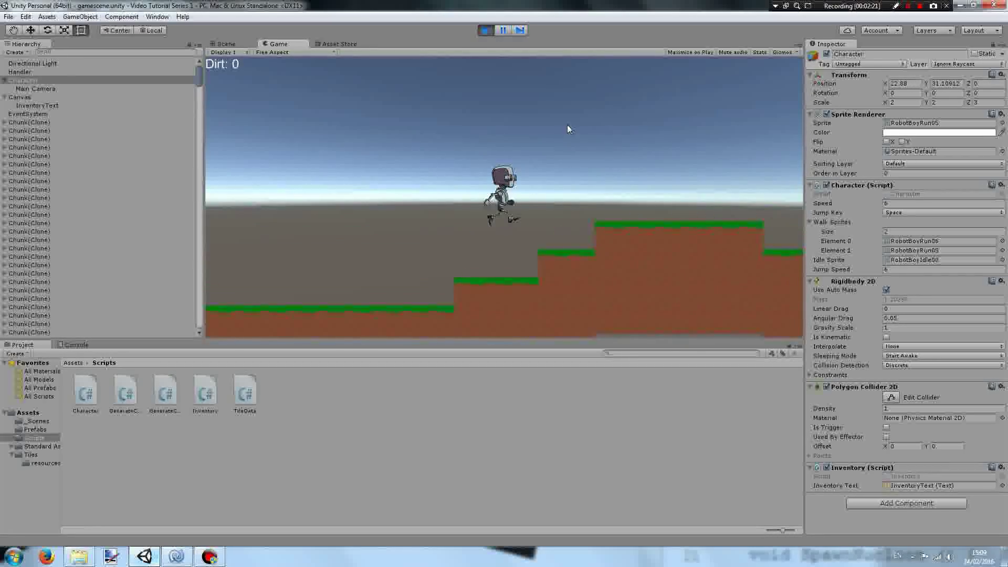
pyautogui.click(485, 30)
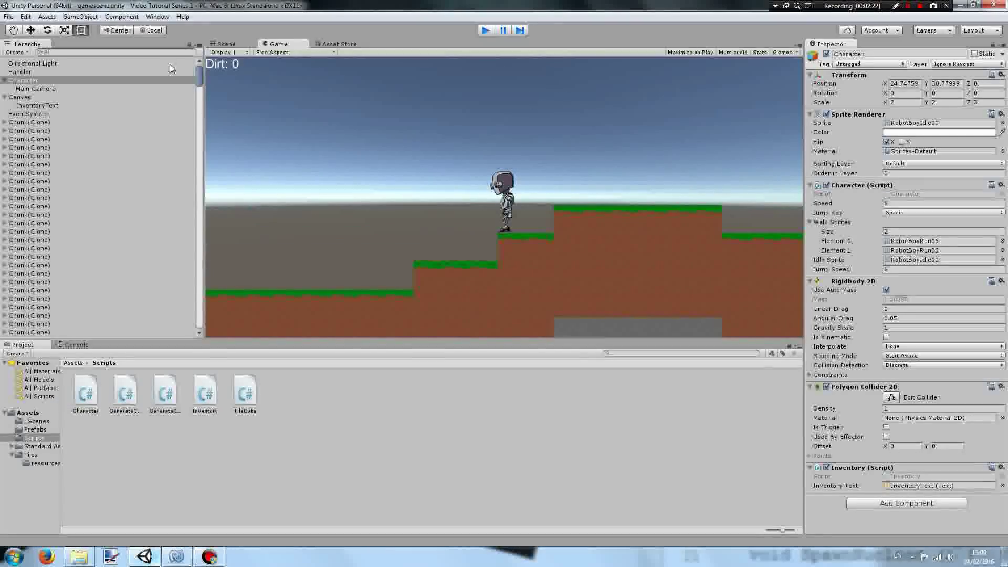
# - Set InventoryText's vertical overflow to Overflow, change its alignment, and run the game
pyautogui.click(31, 106)
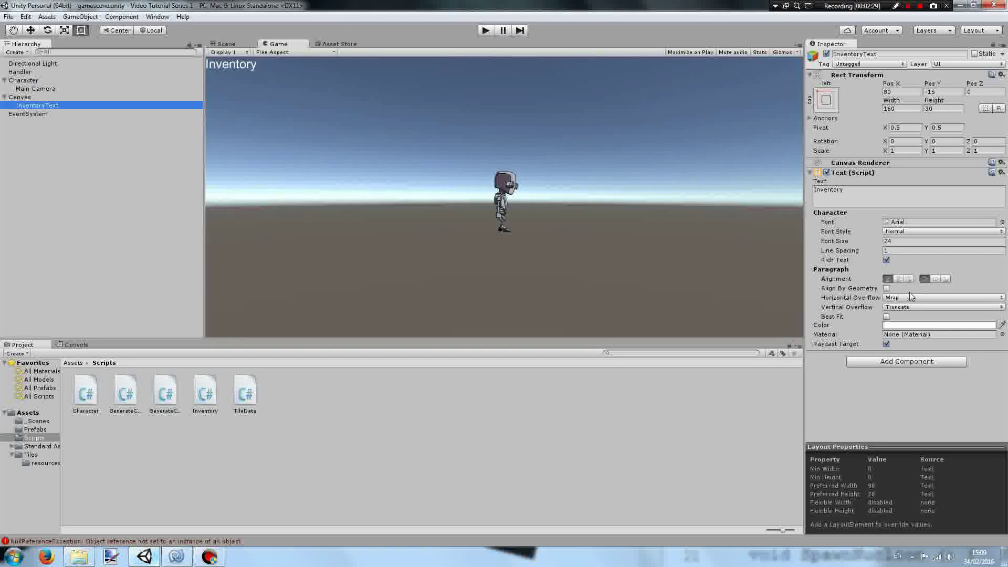
pyautogui.click(888, 307)
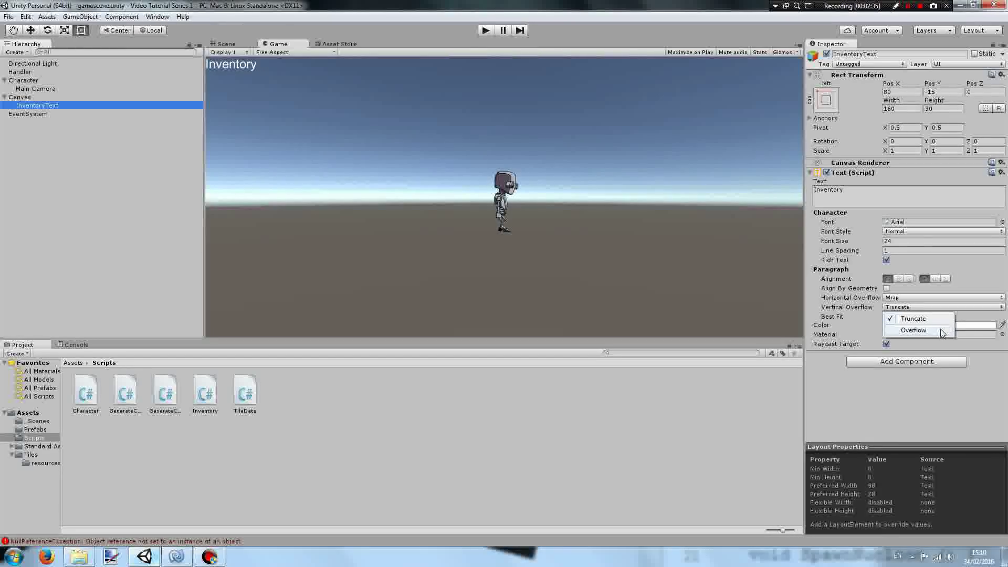
pyautogui.click(918, 330)
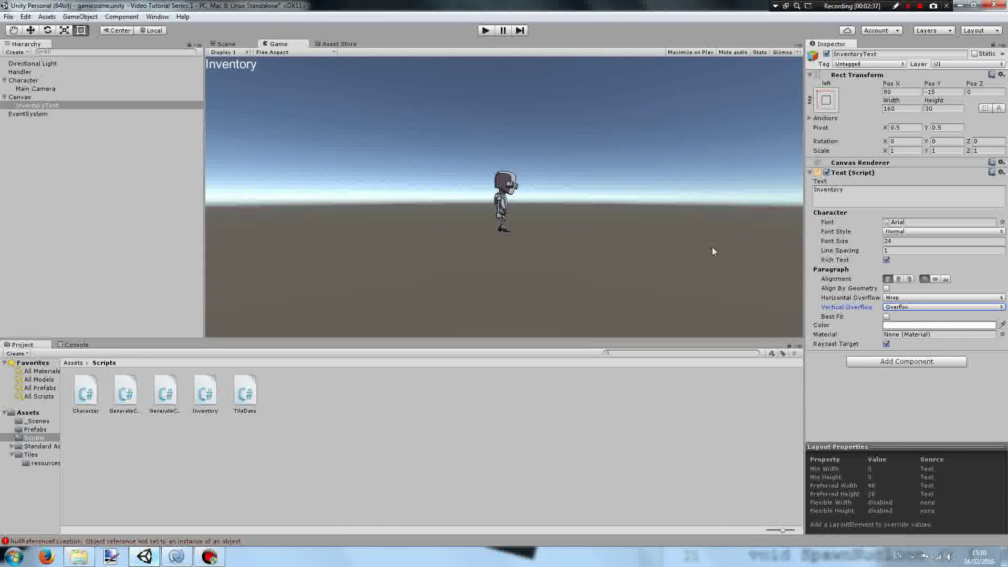
pyautogui.click(908, 278)
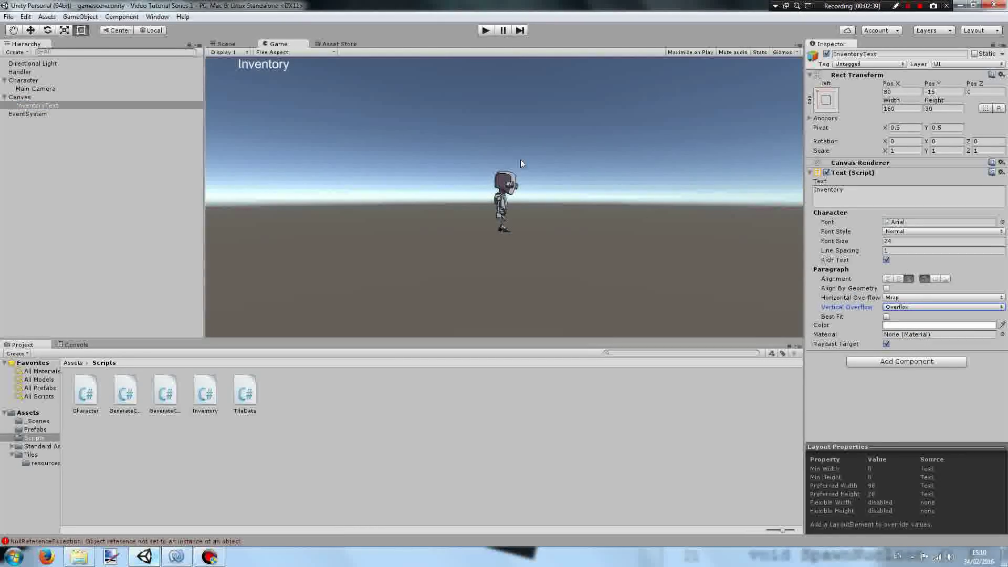
pyautogui.click(486, 31)
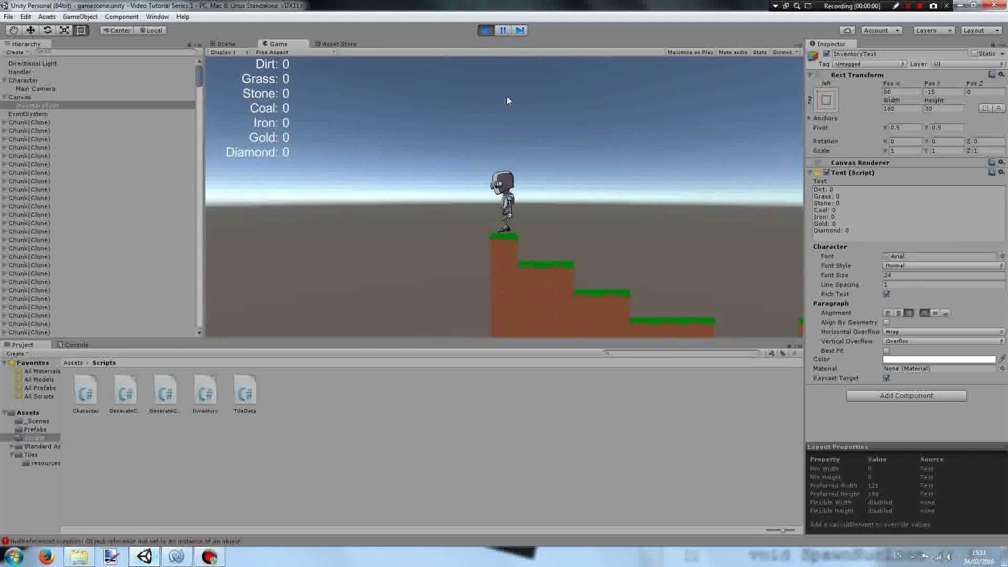
# - Walk right and dig five blocks, stop play, and return to Character.cs in MonoDevelop
pyautogui.press('d')
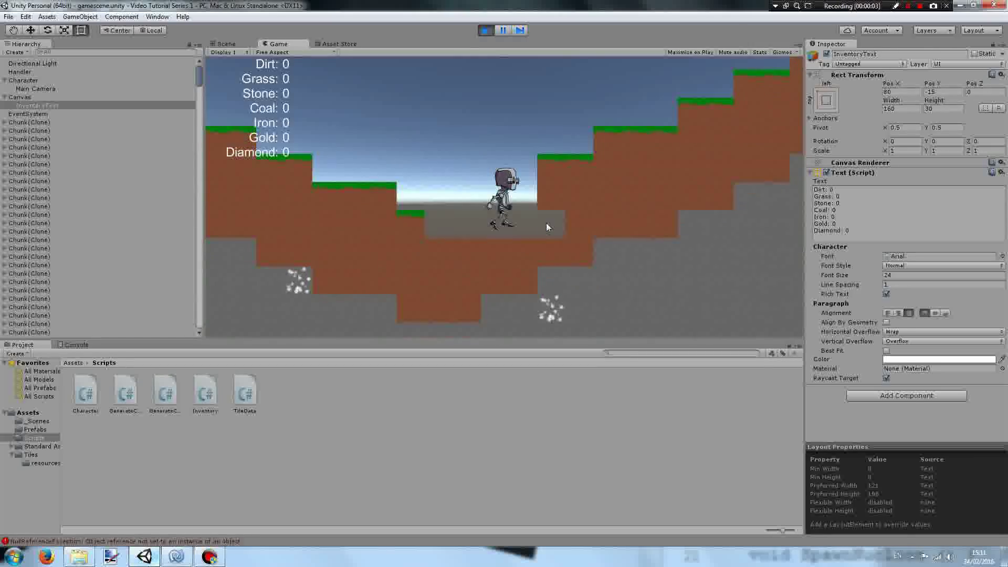
pyautogui.click(555, 207)
pyautogui.click(541, 159)
pyautogui.click(556, 184)
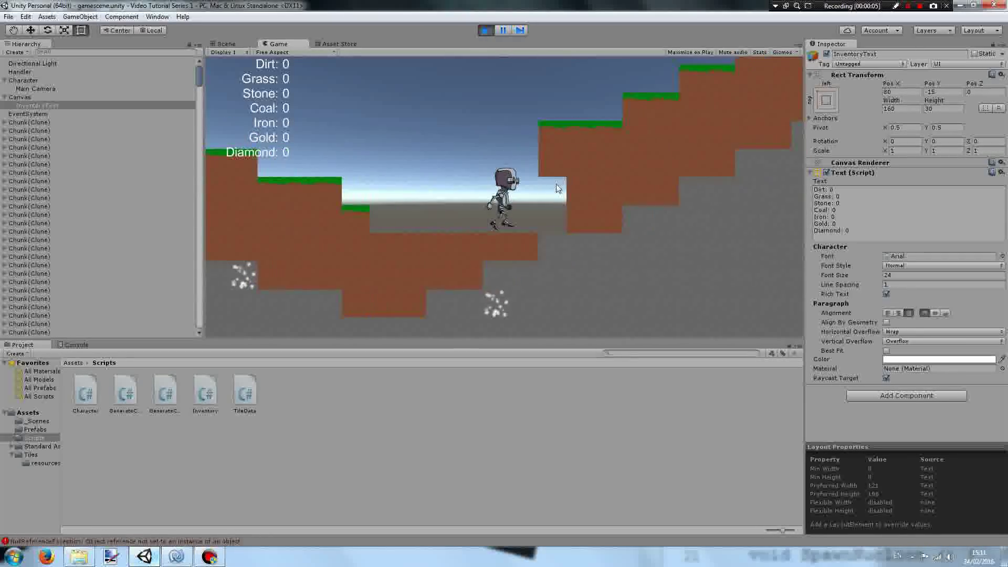
pyautogui.click(556, 200)
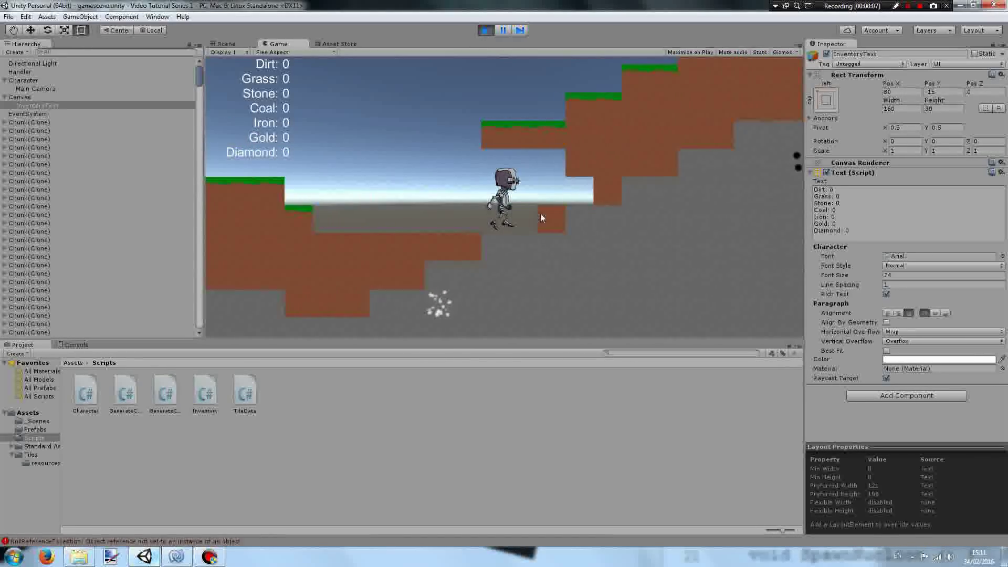
pyautogui.click(540, 213)
pyautogui.click(487, 29)
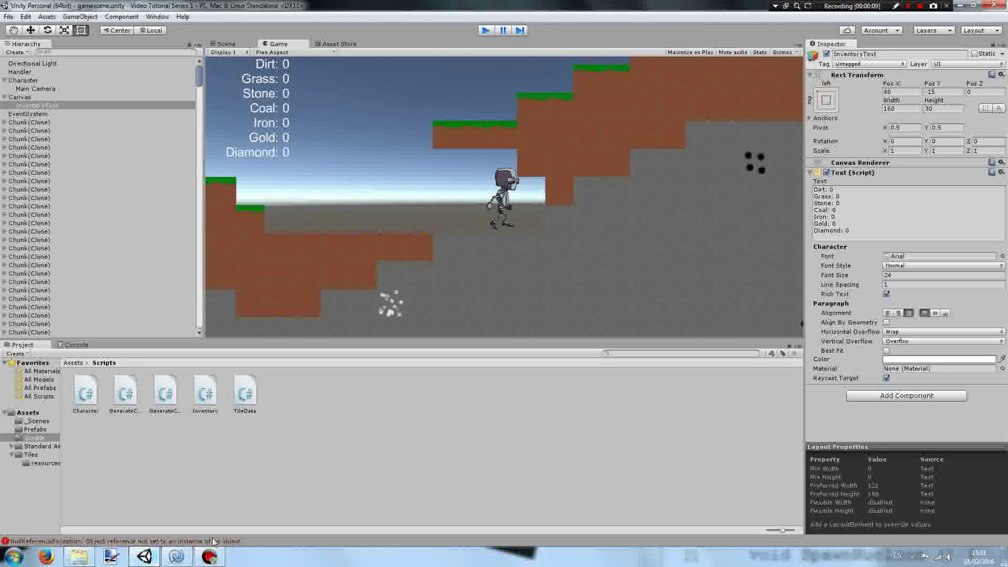
pyautogui.click(177, 558)
# - Remove the breakpoint in Character.cs and add a new line after line 68, saving
pyautogui.click(111, 55)
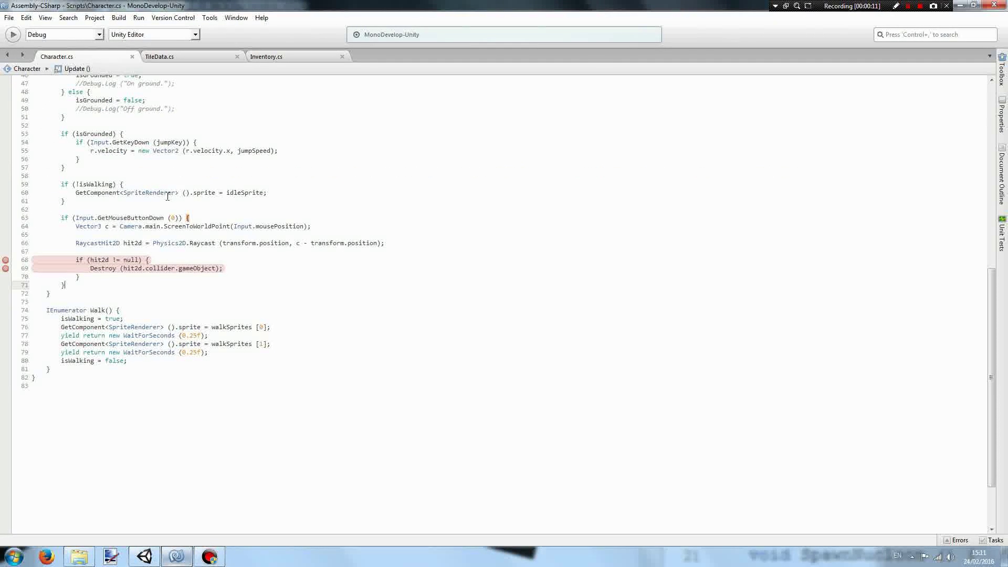
pyautogui.click(5, 260)
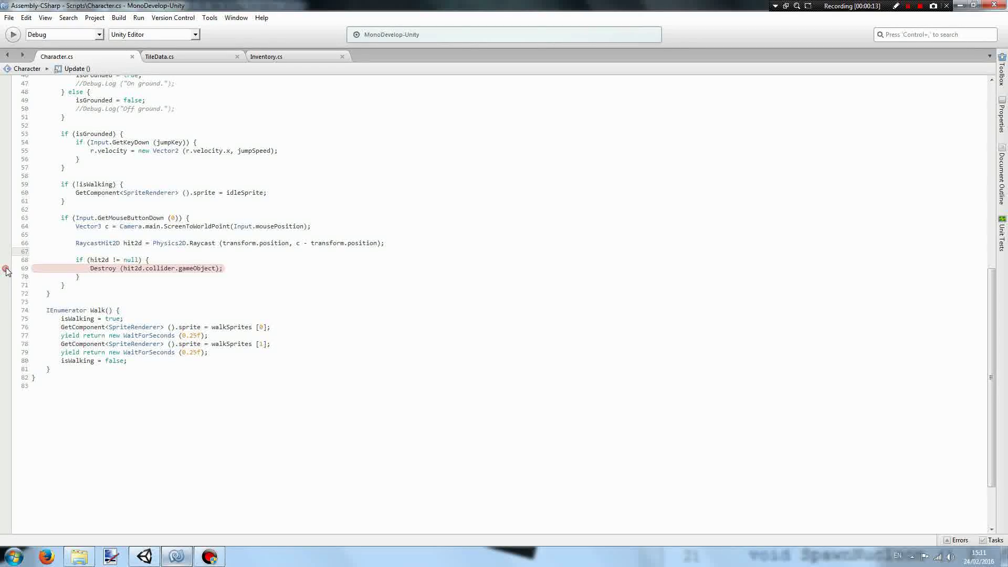
pyautogui.click(166, 263)
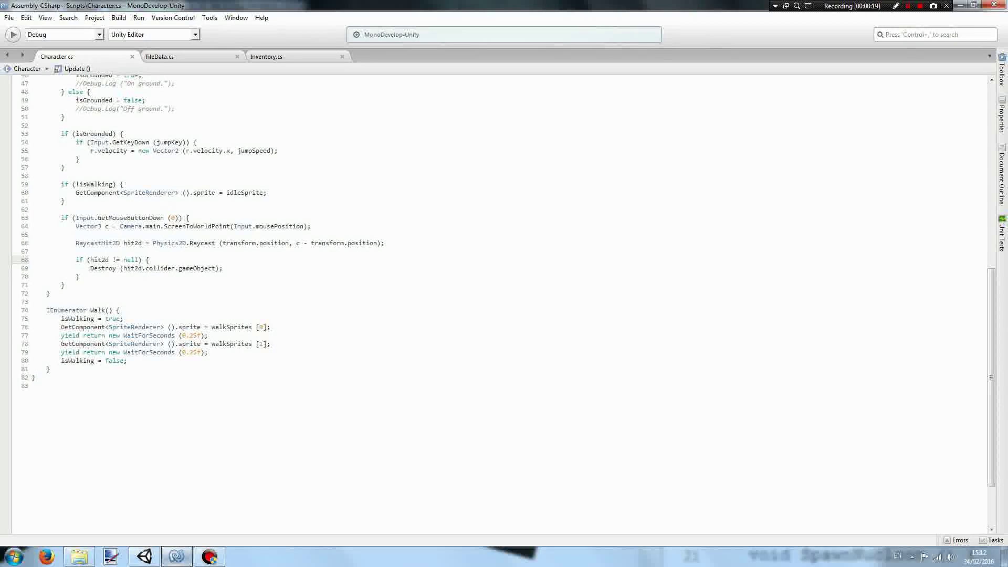
pyautogui.write('.col')
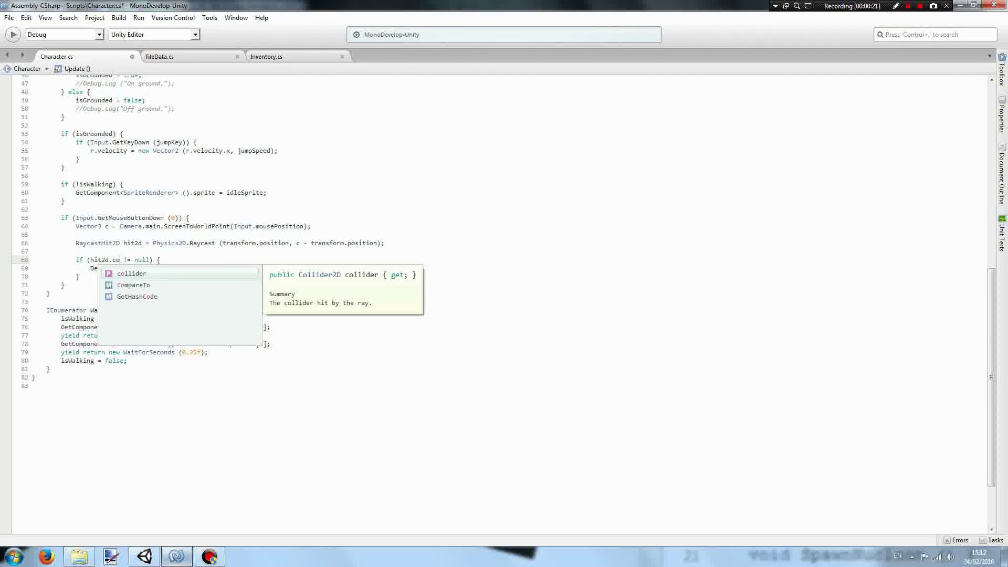
pyautogui.write('lider.gameObject.GetComp')
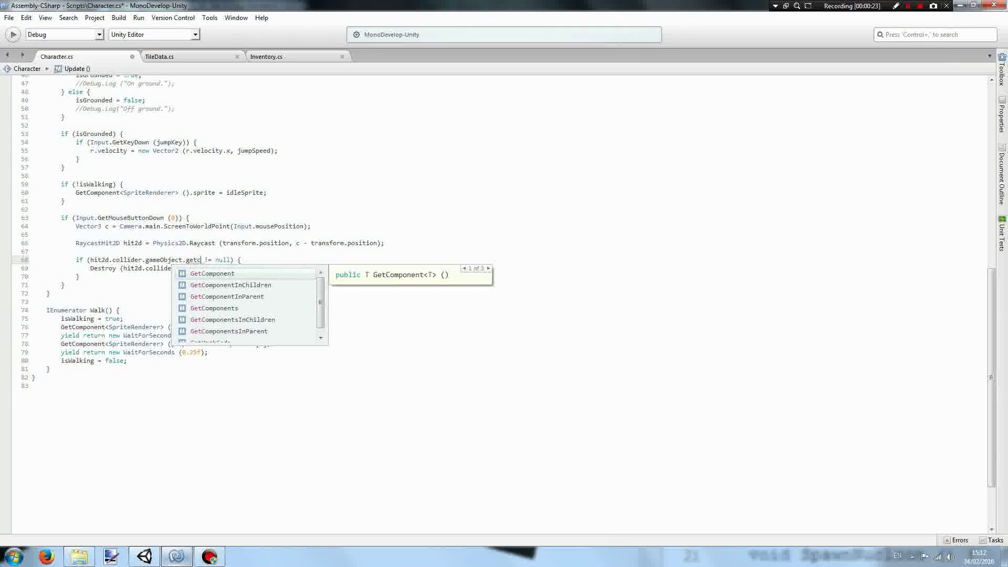
pyautogui.write('onent<TileData>')
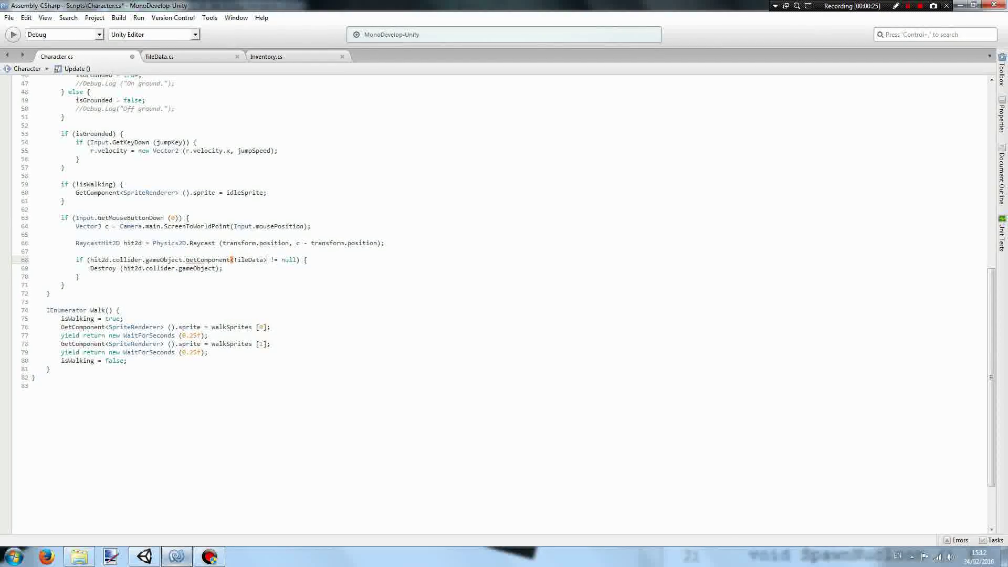
pyautogui.write('(')
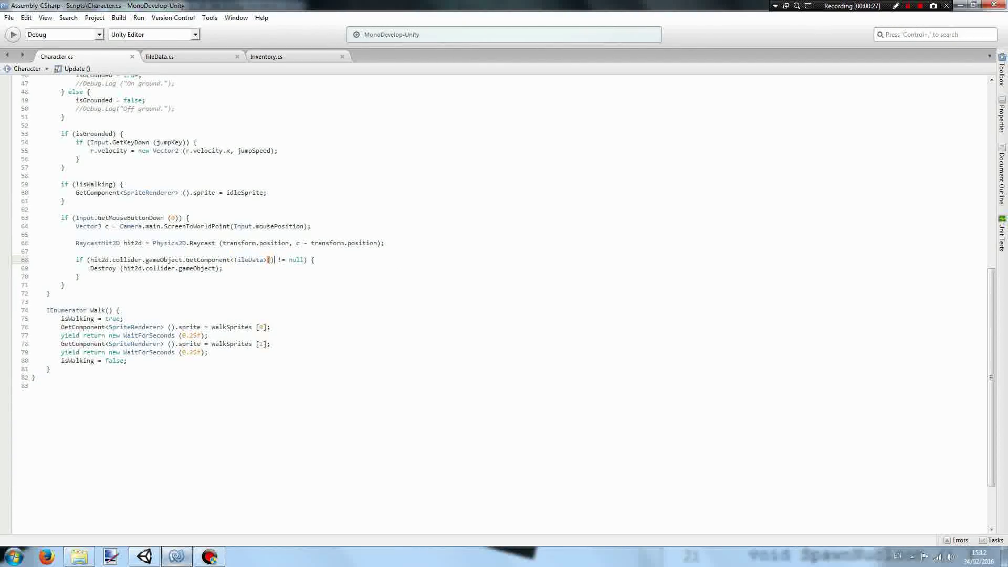
pyautogui.press('End')
pyautogui.press('Return')
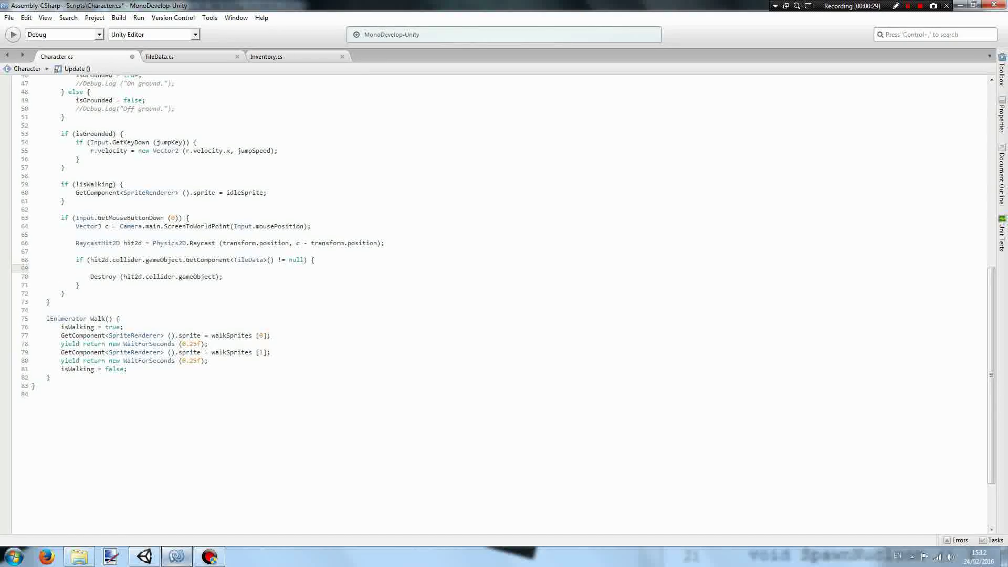
pyautogui.hotkey('ctrl', 's')
pyautogui.write('G')
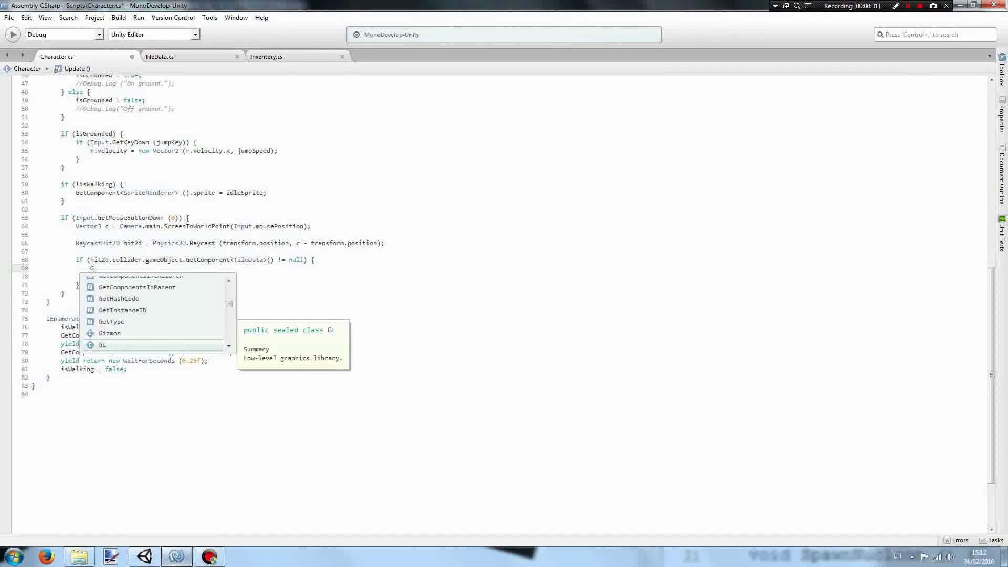
pyautogui.write('etComponent<')
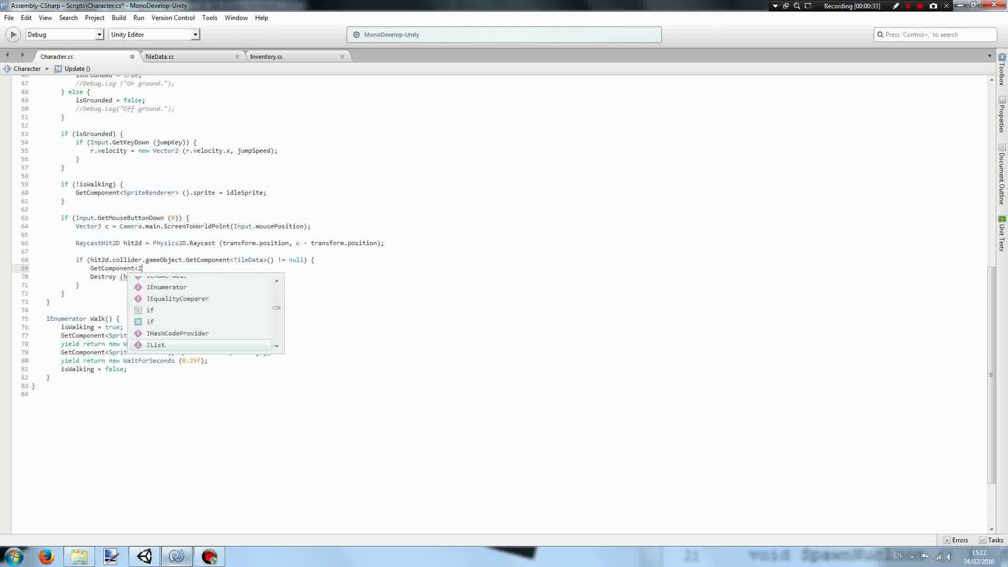
pyautogui.write('Inventory>().add')
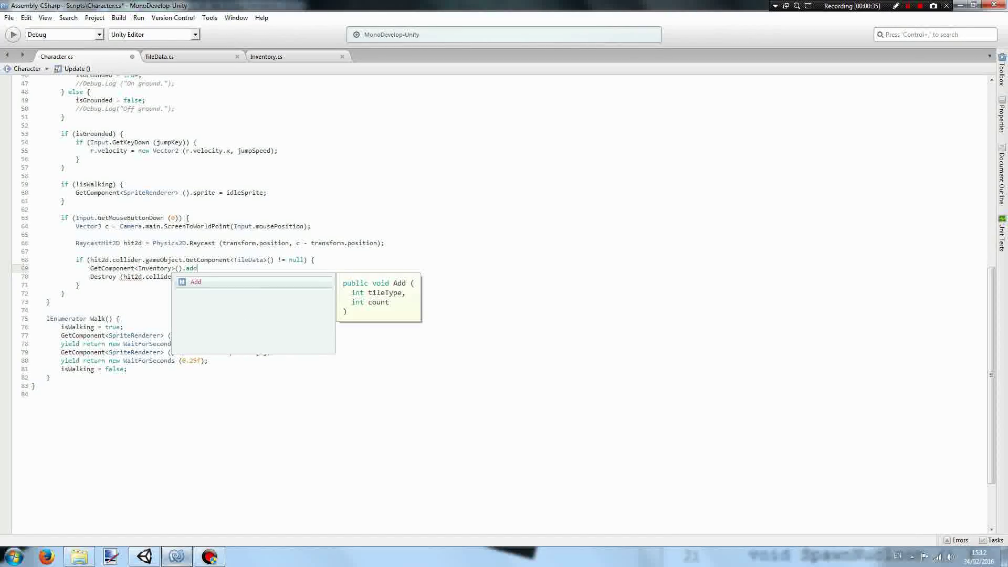
# - Complete Inventory.Add with the block's TileData tileType and count 1, then return to Unity
pyautogui.press('Return')
pyautogui.write('(hi')
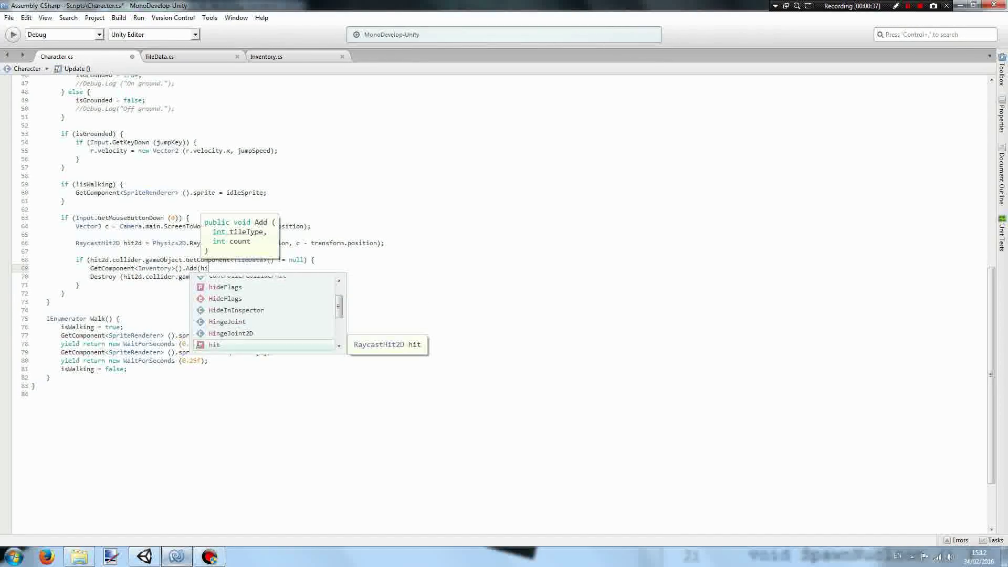
pyautogui.press('Escape')
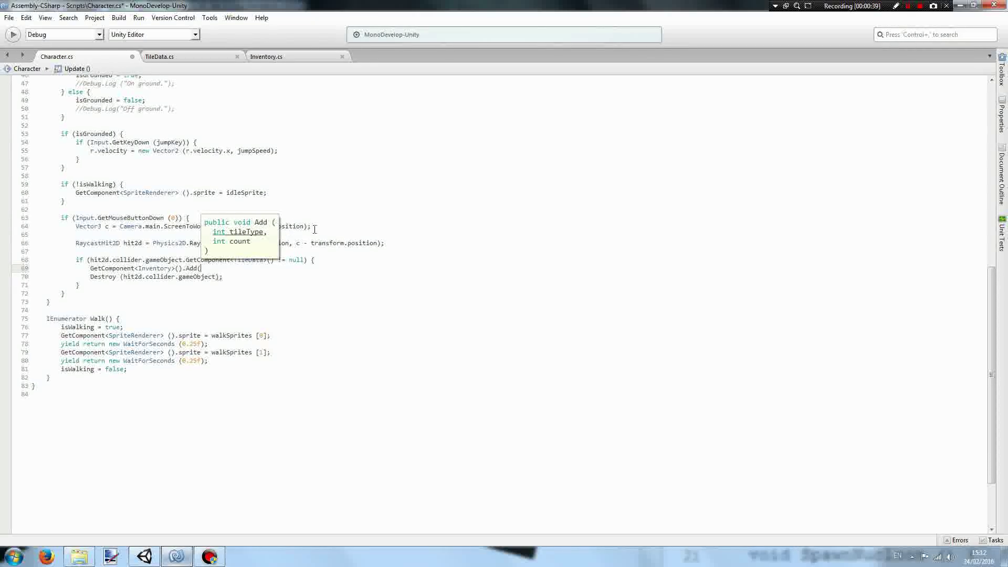
pyautogui.write('hit2d.collider')
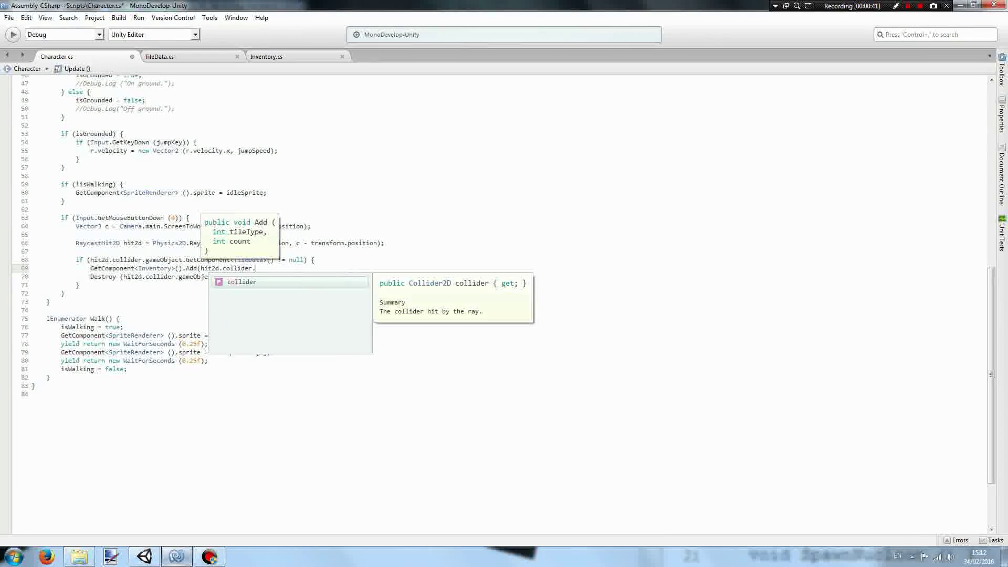
pyautogui.write('.gameObject.')
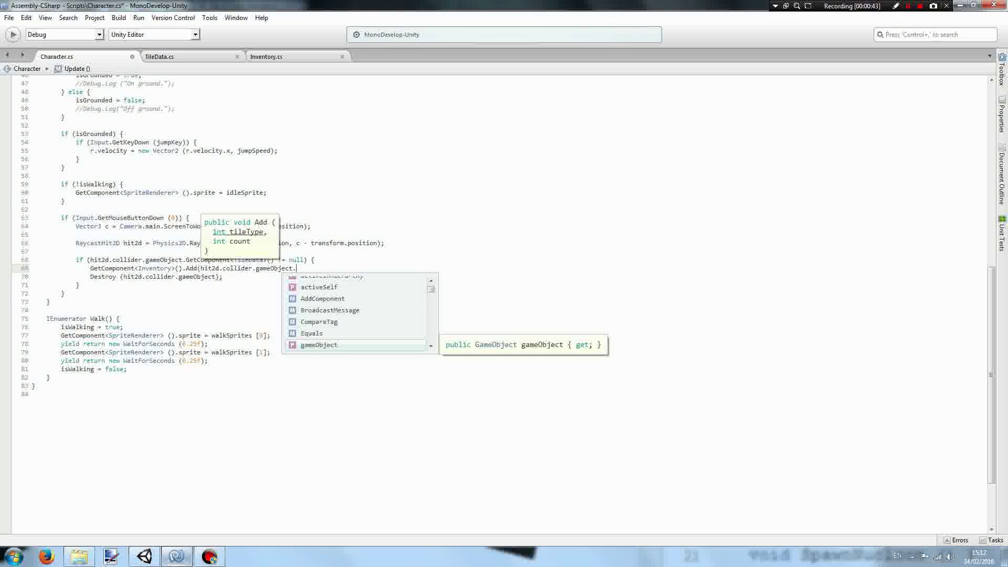
pyautogui.write('Get')
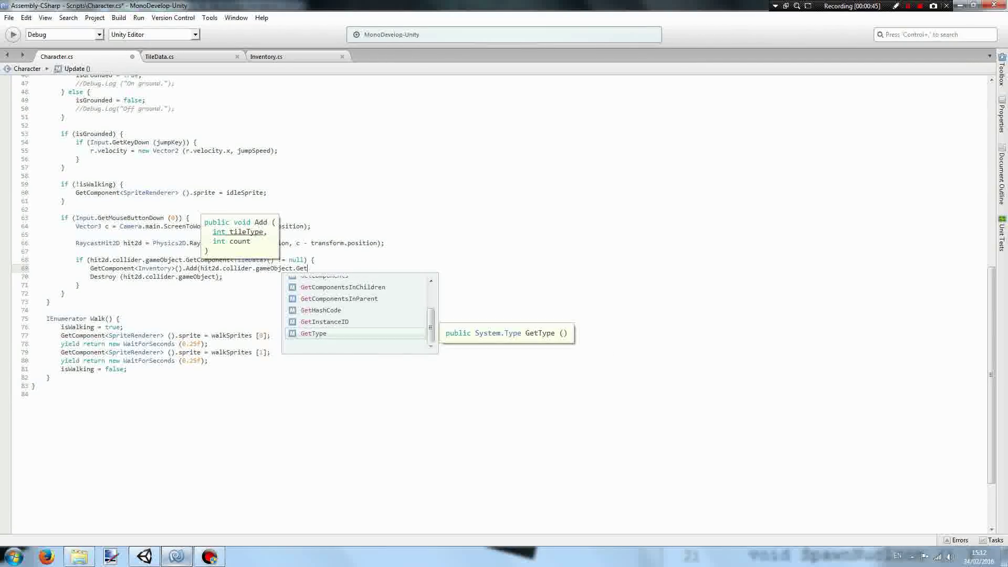
pyautogui.write('Component<Til')
pyautogui.press('Return')
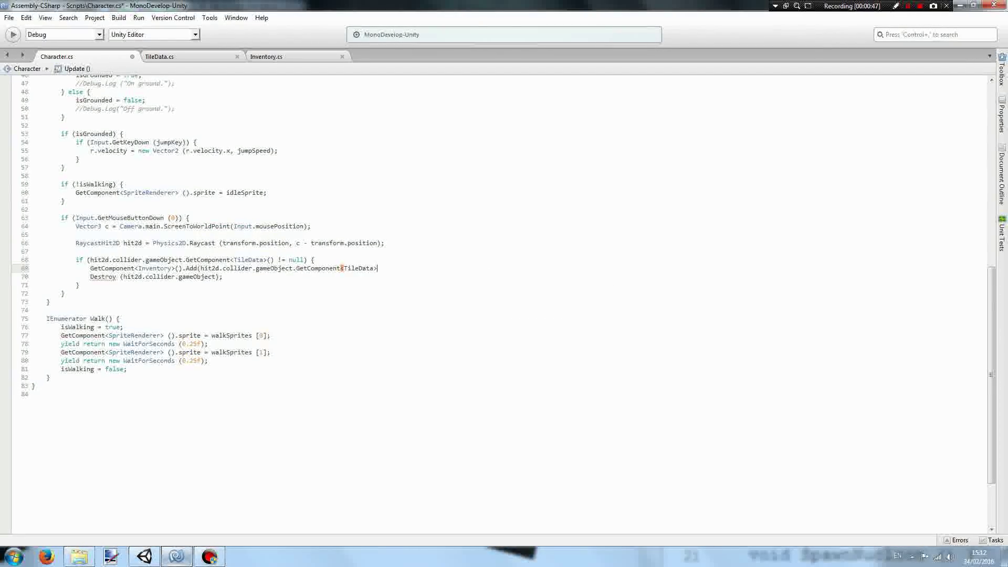
pyautogui.write('>().tile')
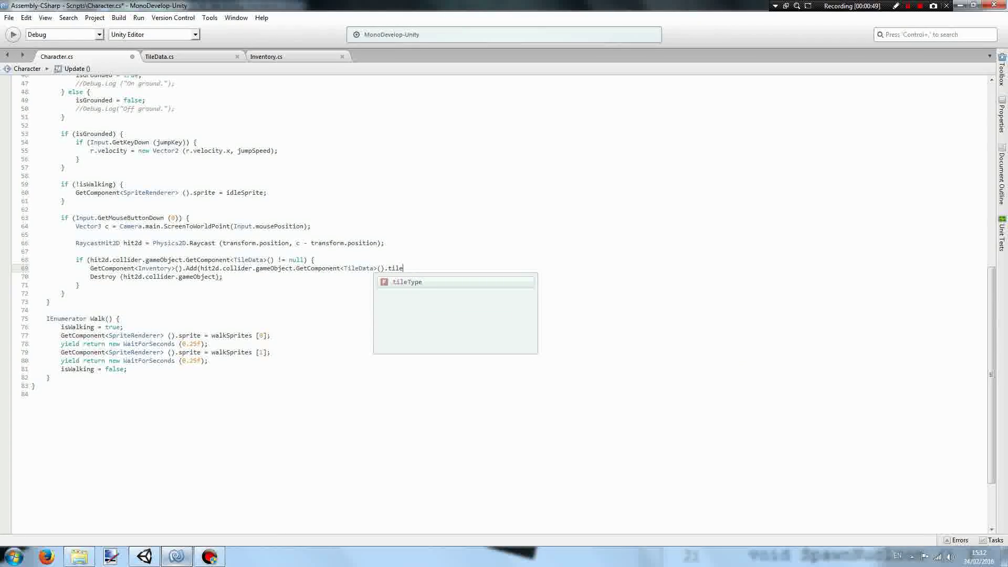
pyautogui.press('Return')
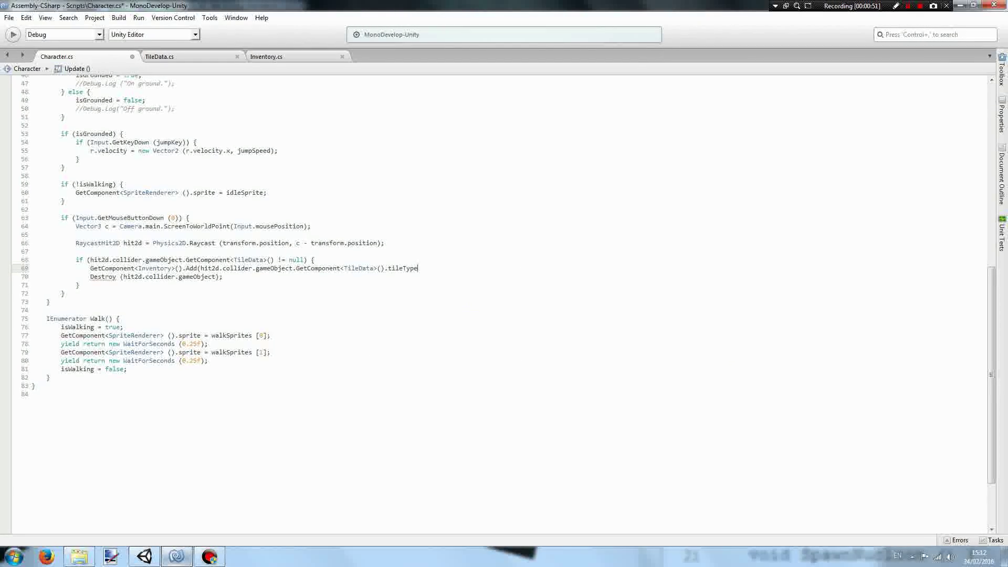
pyautogui.write(', 1);')
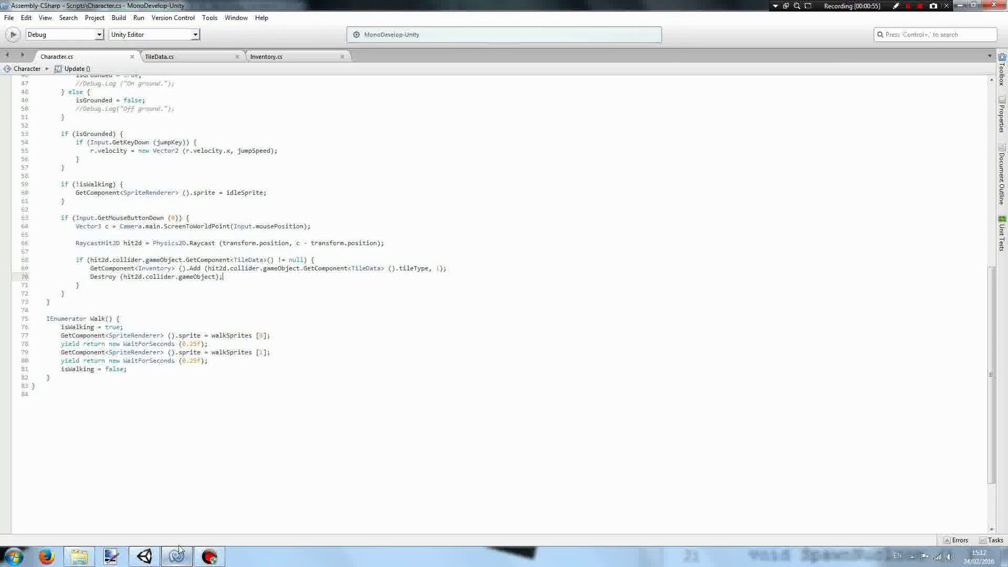
pyautogui.click(145, 557)
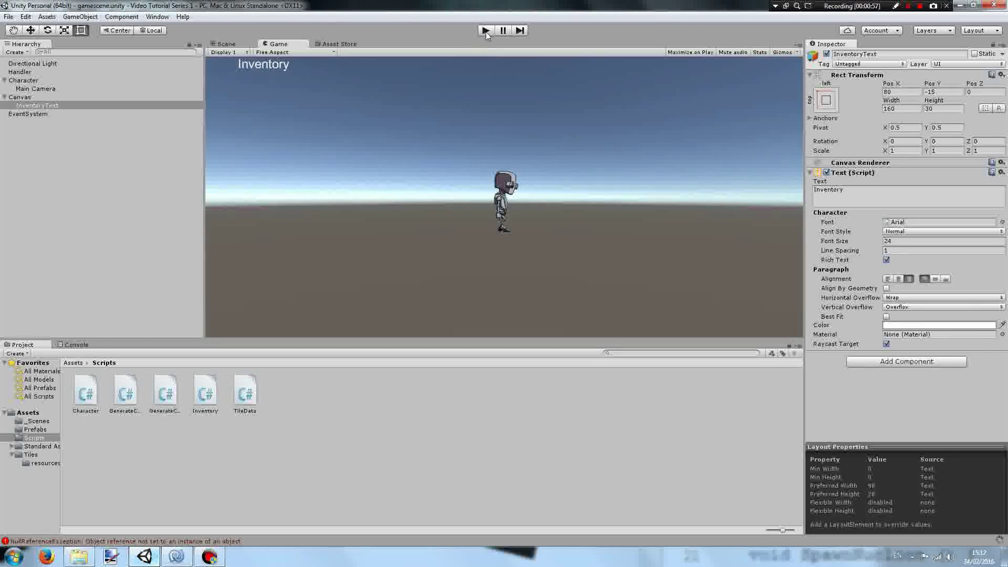
# - Run the game to test digging, then stop it with every count still at 0
pyautogui.click(486, 30)
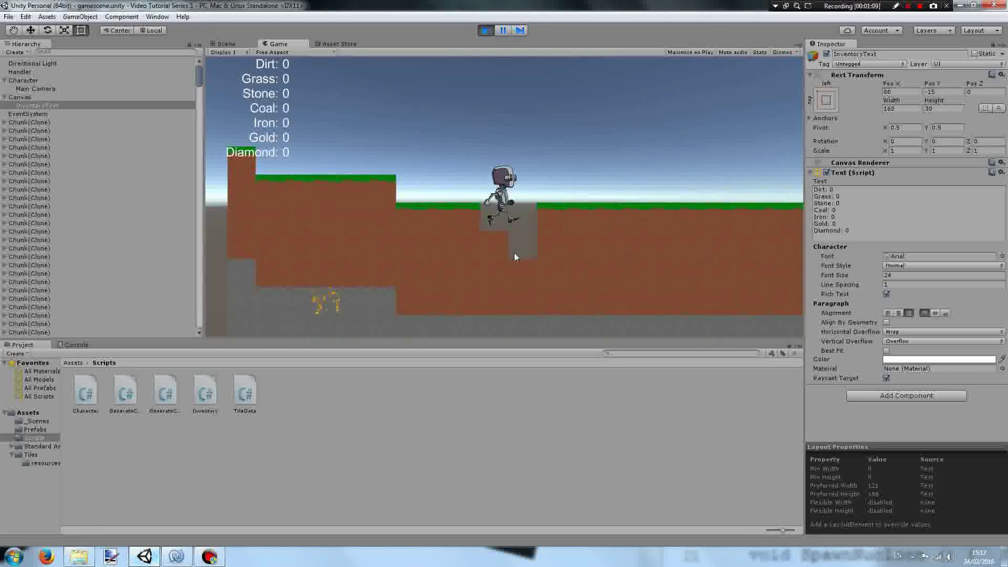
pyautogui.click(485, 31)
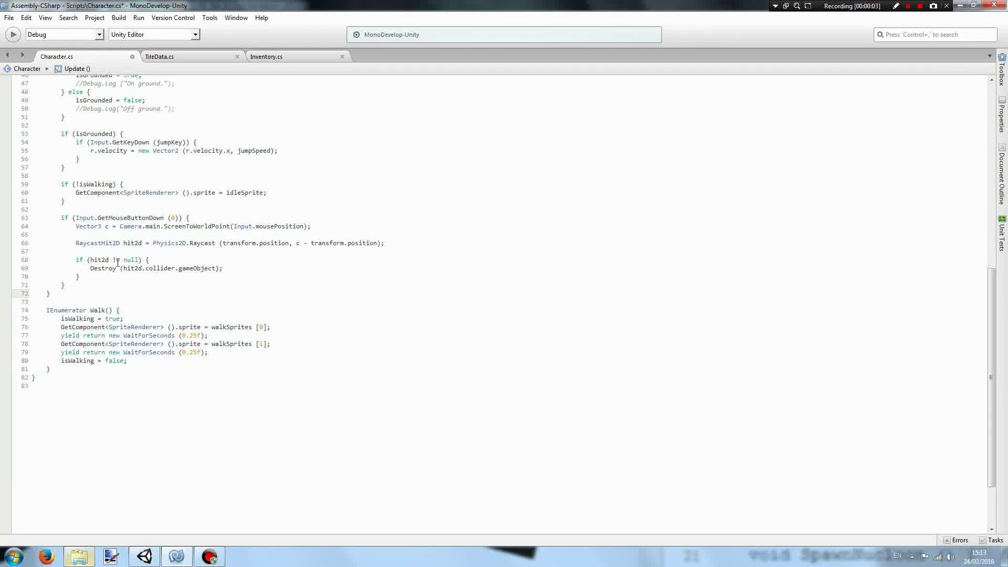
# - Add a TileData null check on line 68 and a new Inventory.Add(tileType, 1) line
pyautogui.moveTo(112, 259); pyautogui.dragTo(91, 263)
pyautogui.click(109, 261)
pyautogui.write('.collider.')
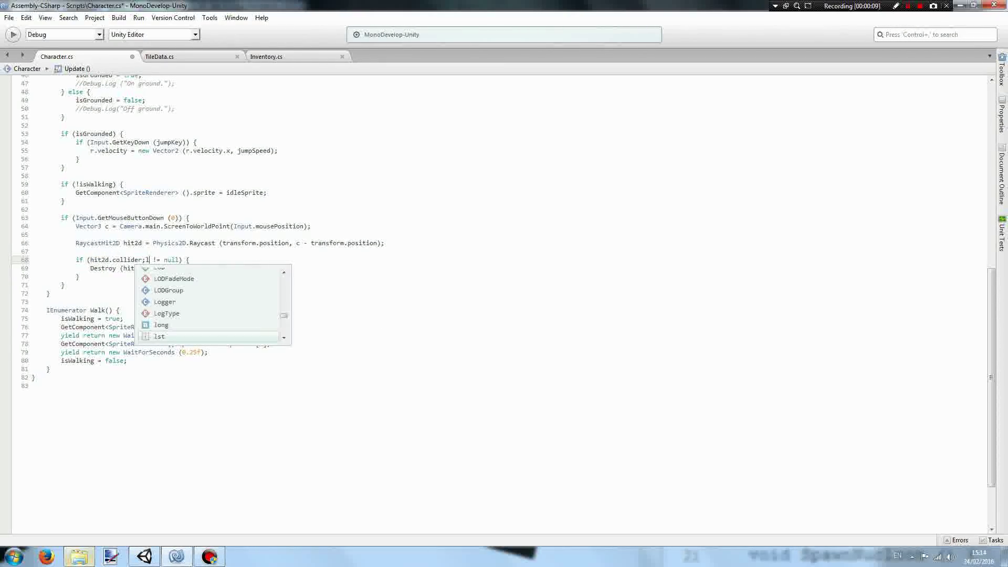
pyautogui.write('gameObject.GetComponent')
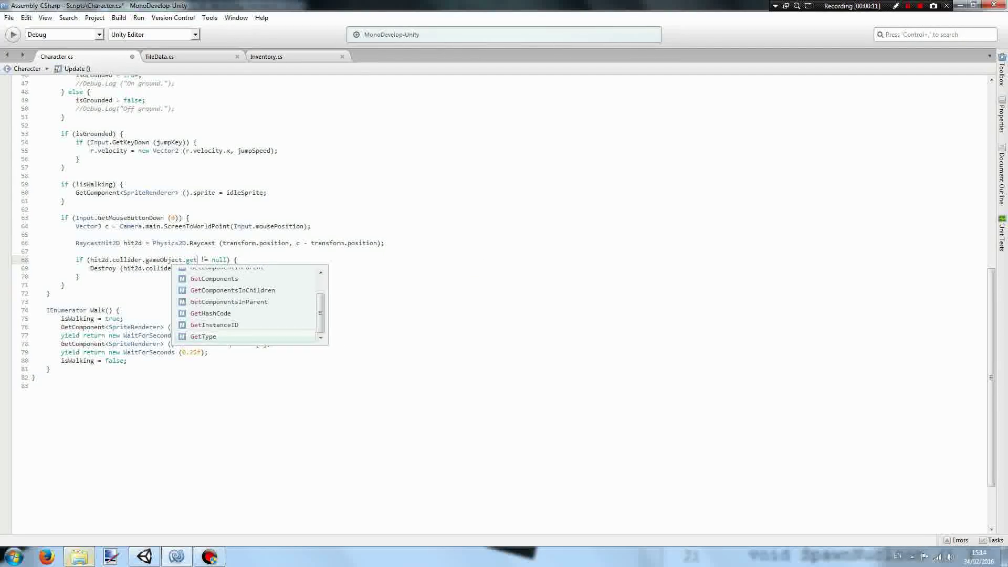
pyautogui.write('<TileData>')
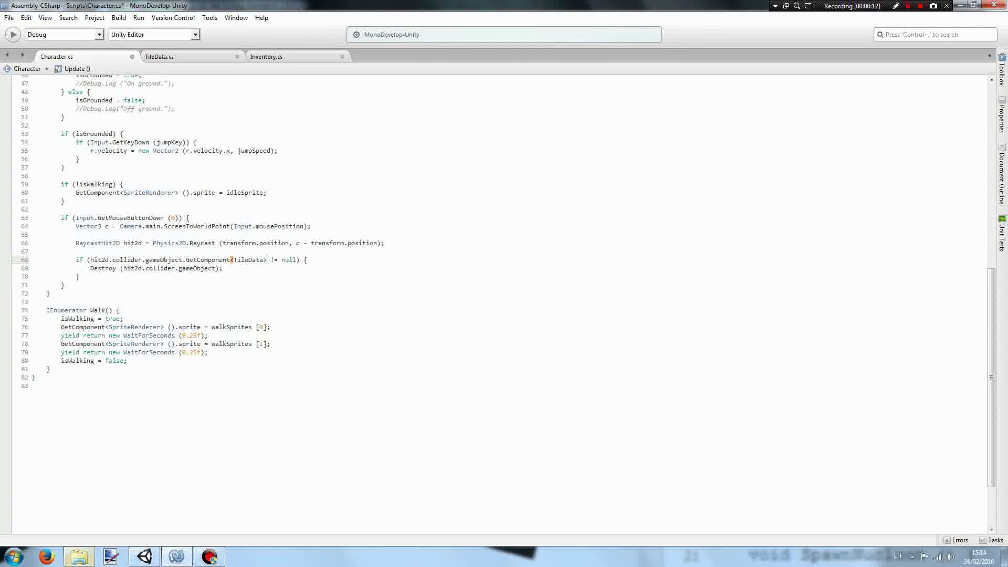
pyautogui.write('(')
pyautogui.press('End')
pyautogui.press('Return')
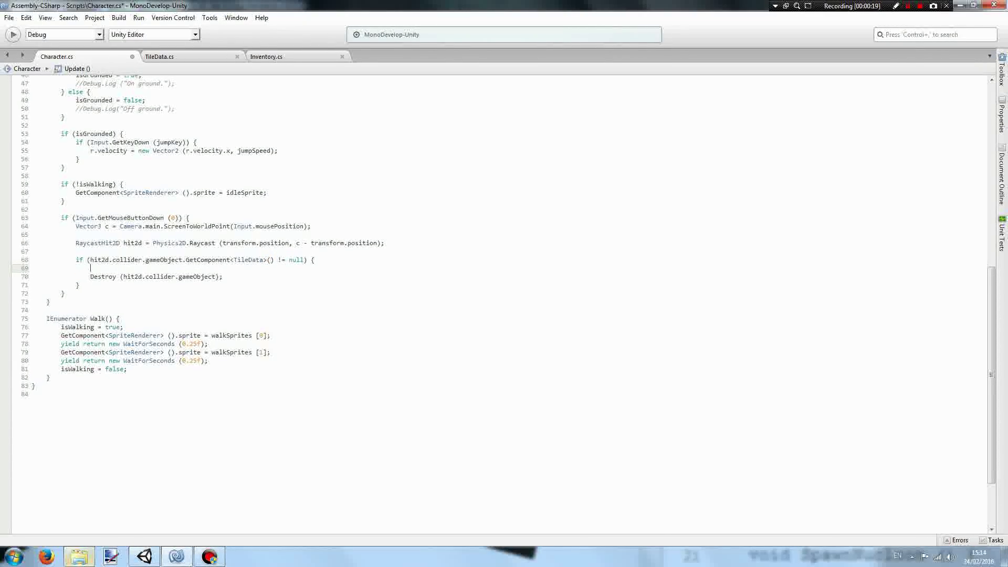
pyautogui.write('GetComponent<')
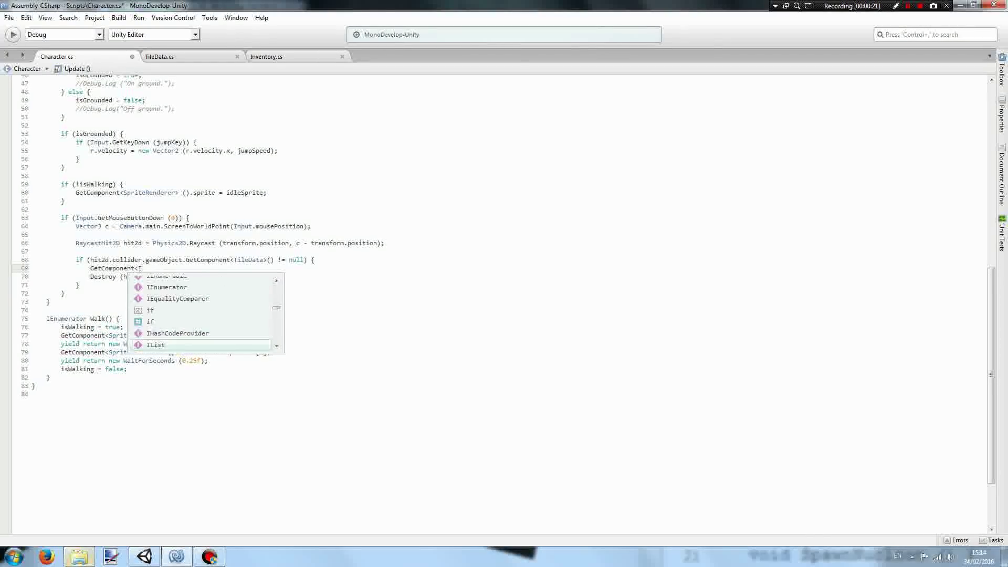
pyautogui.write('Inventory>().Add')
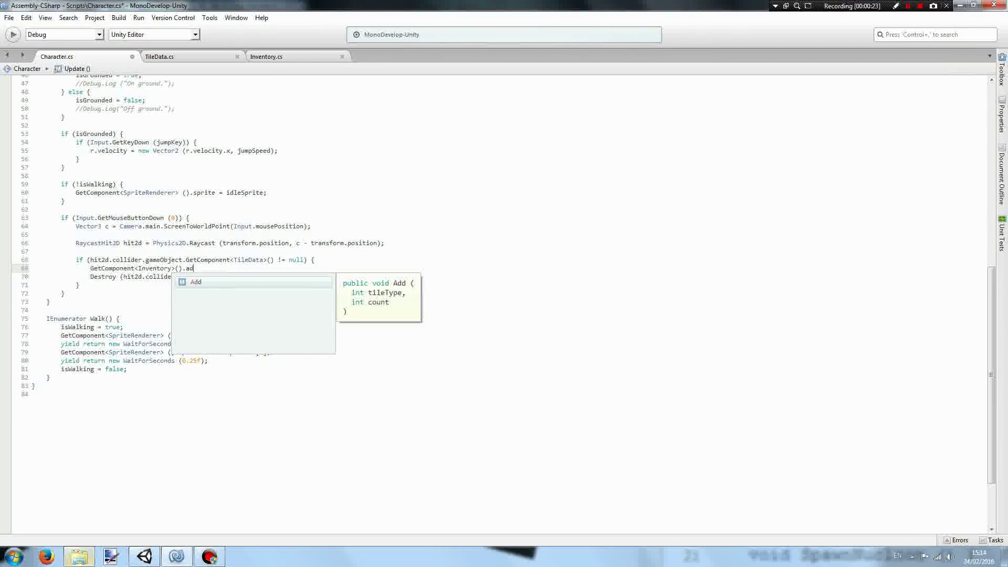
pyautogui.write('(')
pyautogui.write('hi')
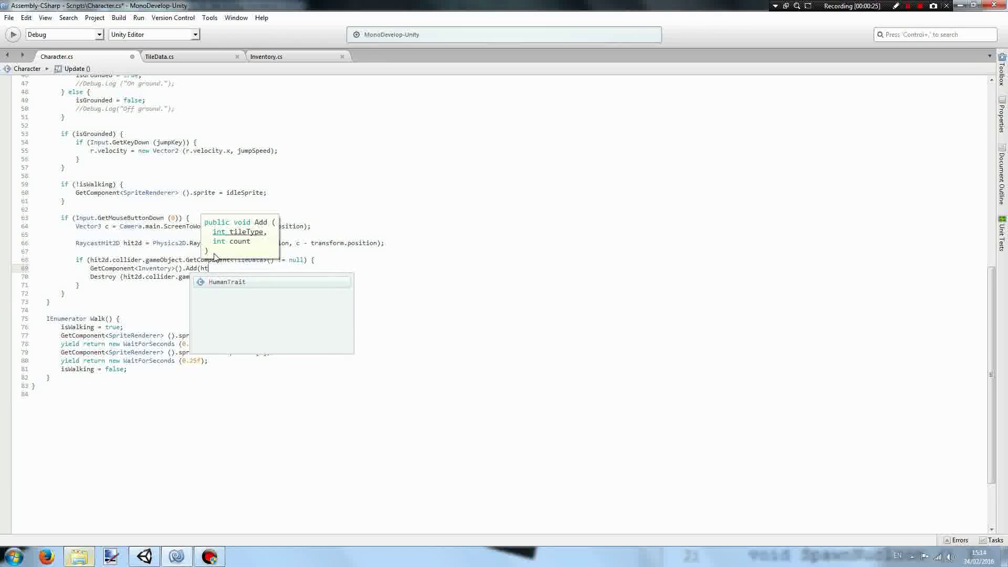
pyautogui.write('t2d.col')
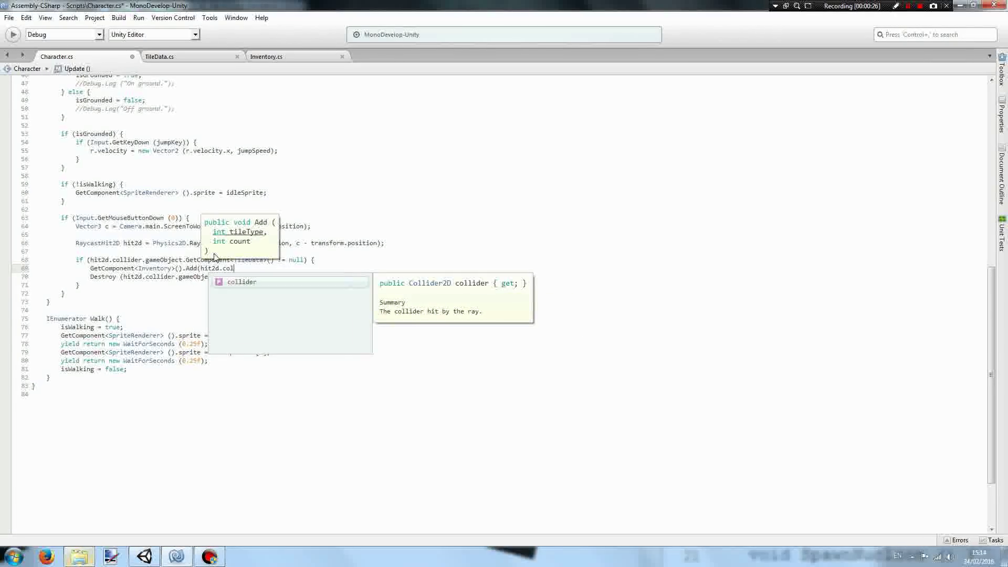
pyautogui.write('lider.gameObject.getComponent<')
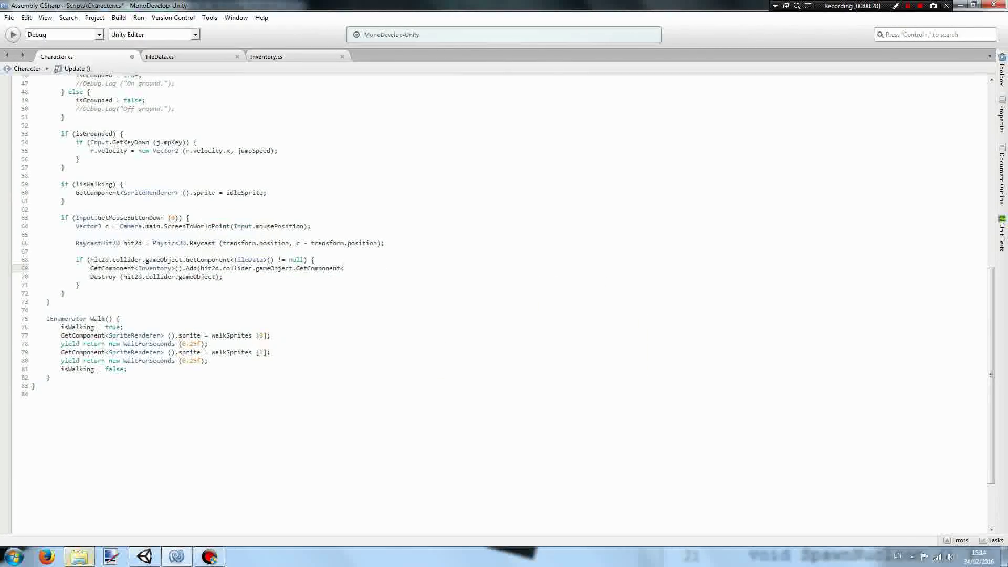
pyautogui.write('TileData>()')
pyautogui.write('.tile')
pyautogui.press('Return')
pyautogui.write(', 1)')
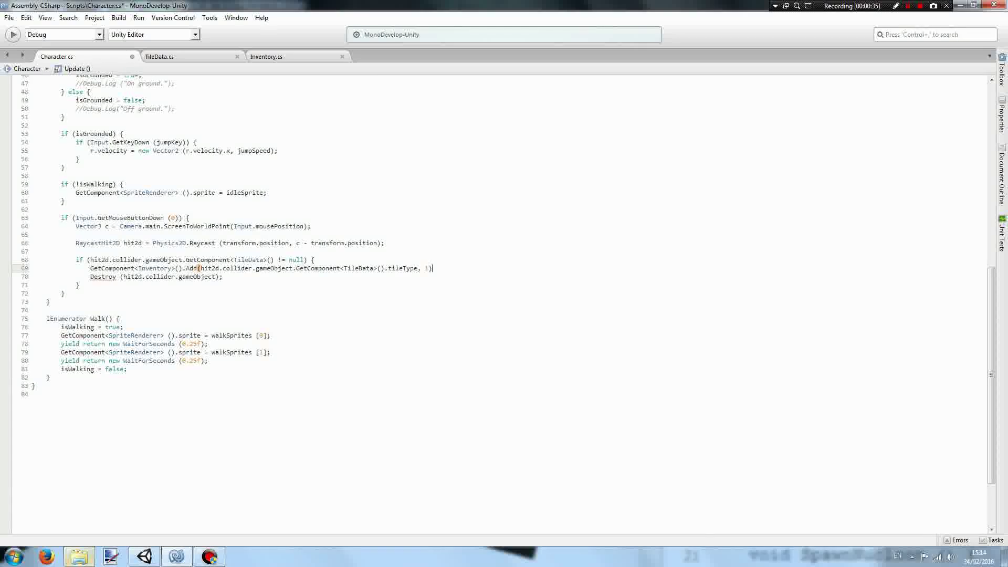
pyautogui.write(';')
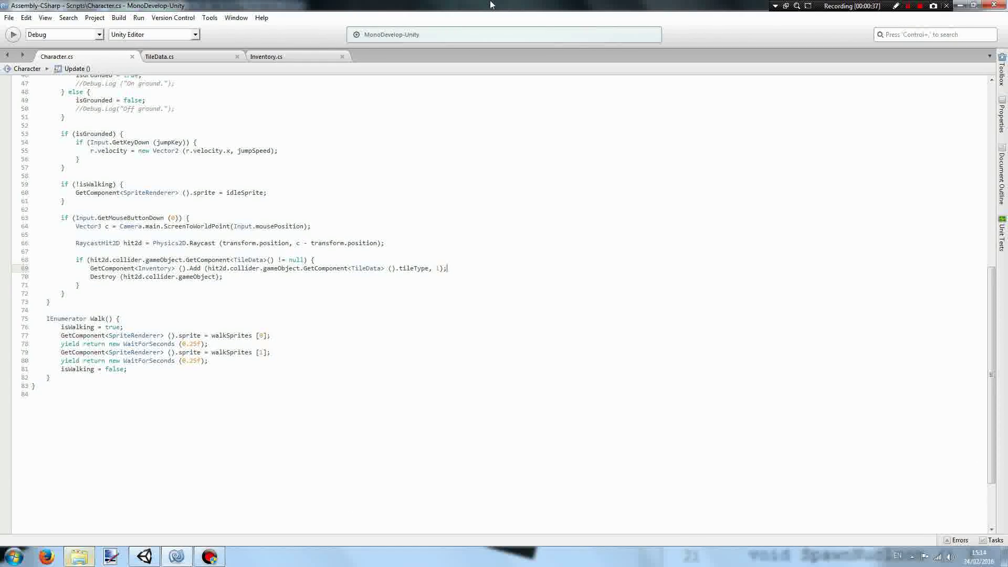
# - In Inventory.cs, make the Add method increment counts[tileType] by count
pyautogui.click(293, 63)
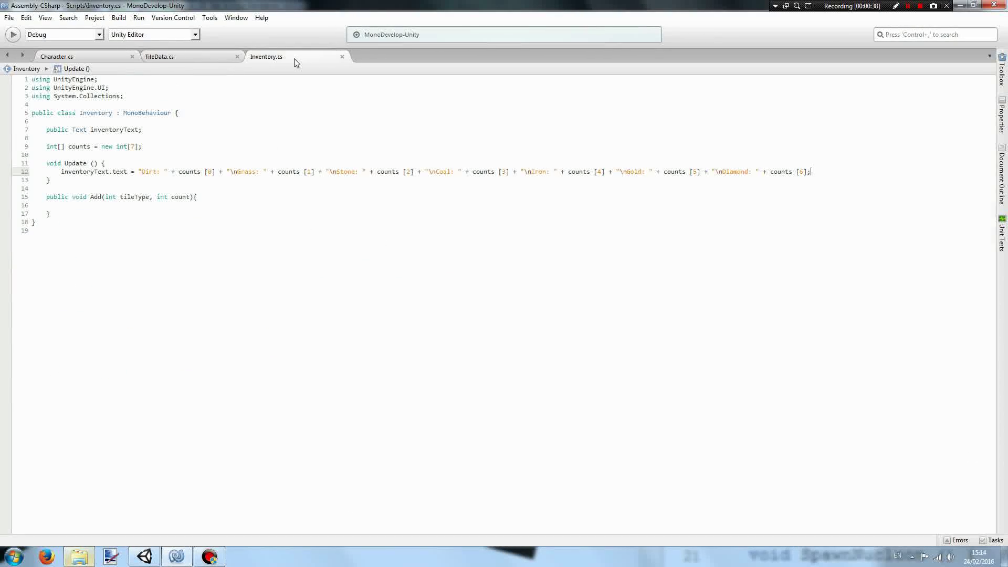
pyautogui.click(157, 206)
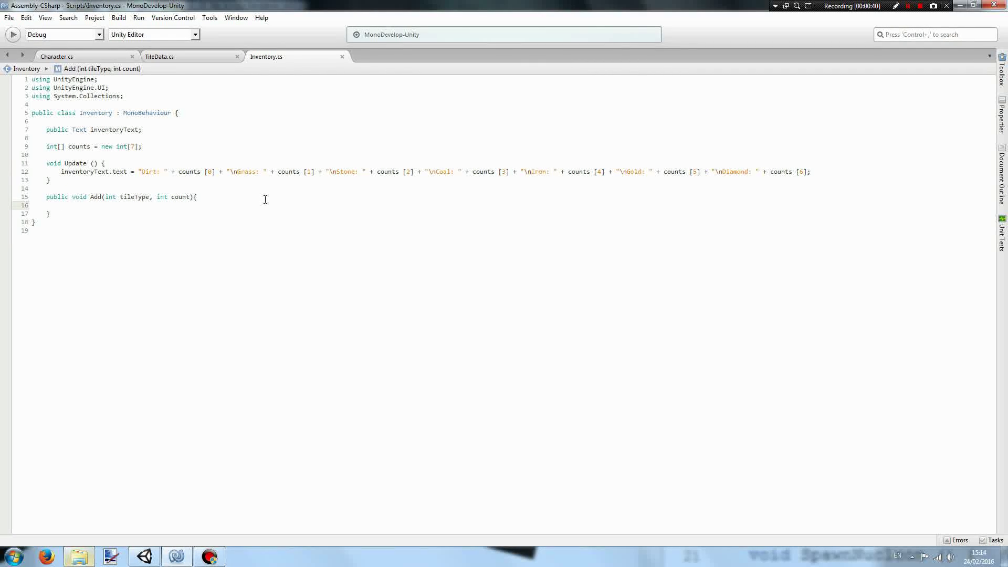
pyautogui.write('counts[')
pyautogui.write('tilet')
pyautogui.press('Return')
pyautogui.tripleClick(153, 149)
pyautogui.press('Up')
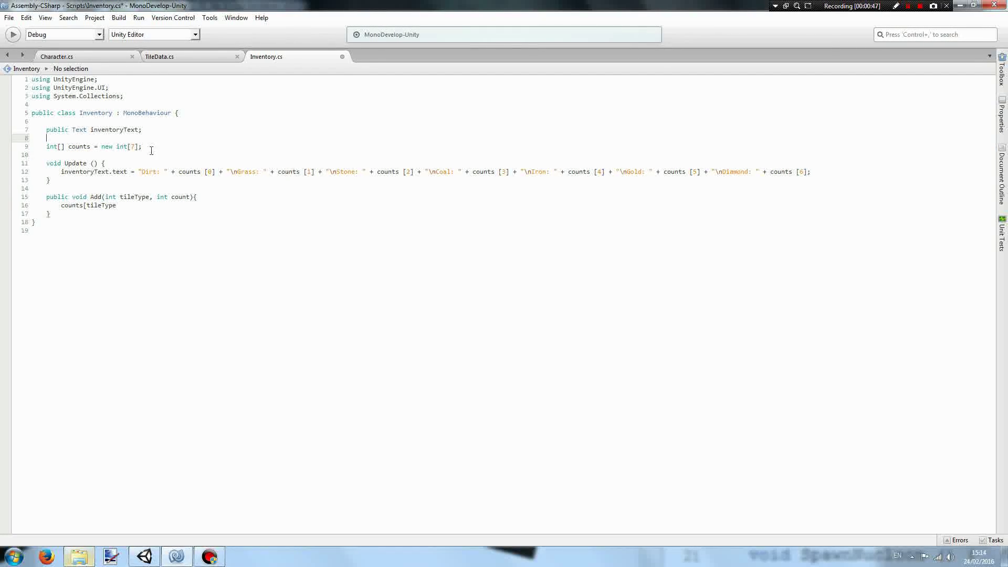
pyautogui.moveTo(181, 174); pyautogui.dragTo(214, 176)
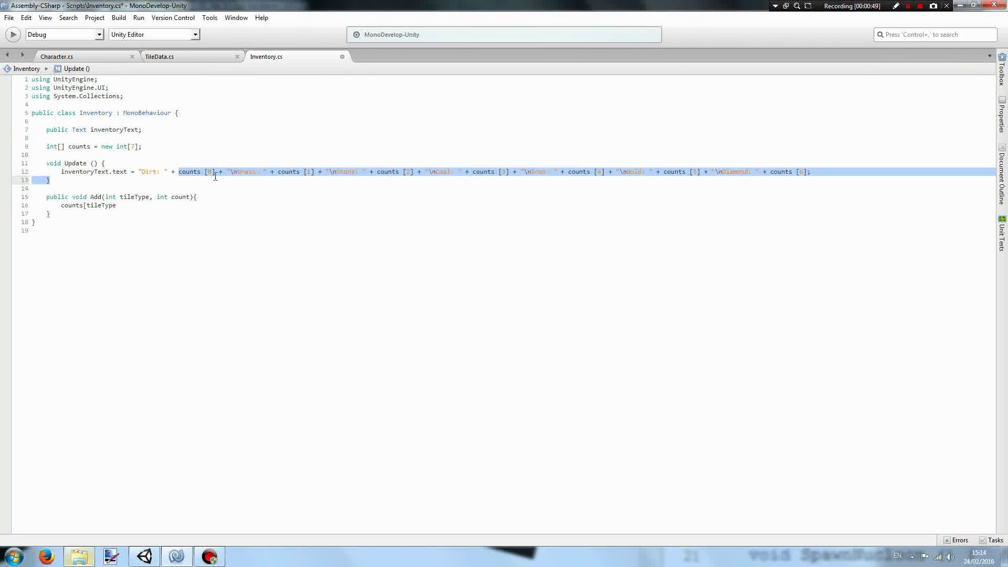
pyautogui.press('Escape')
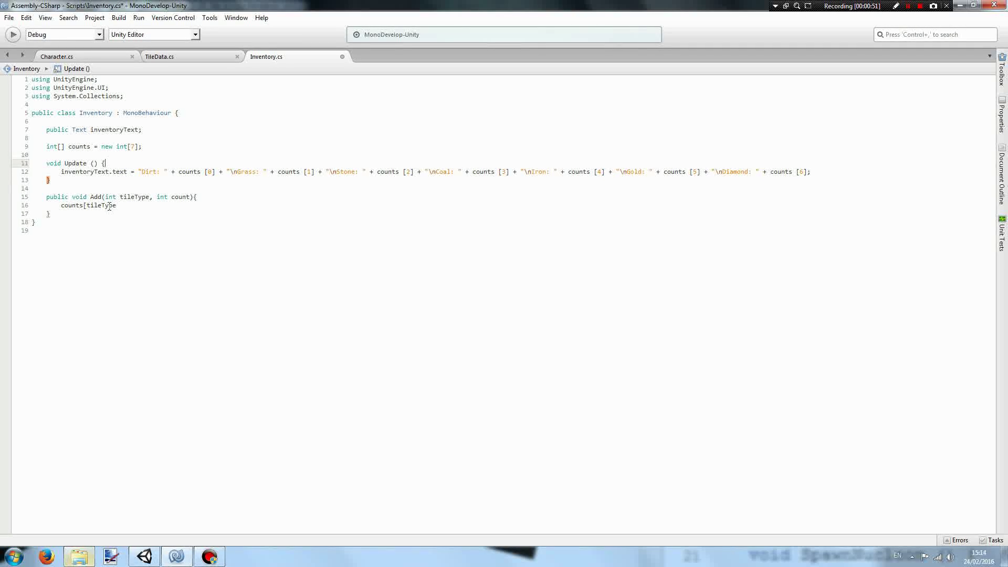
pyautogui.click(120, 205)
pyautogui.write('] +=')
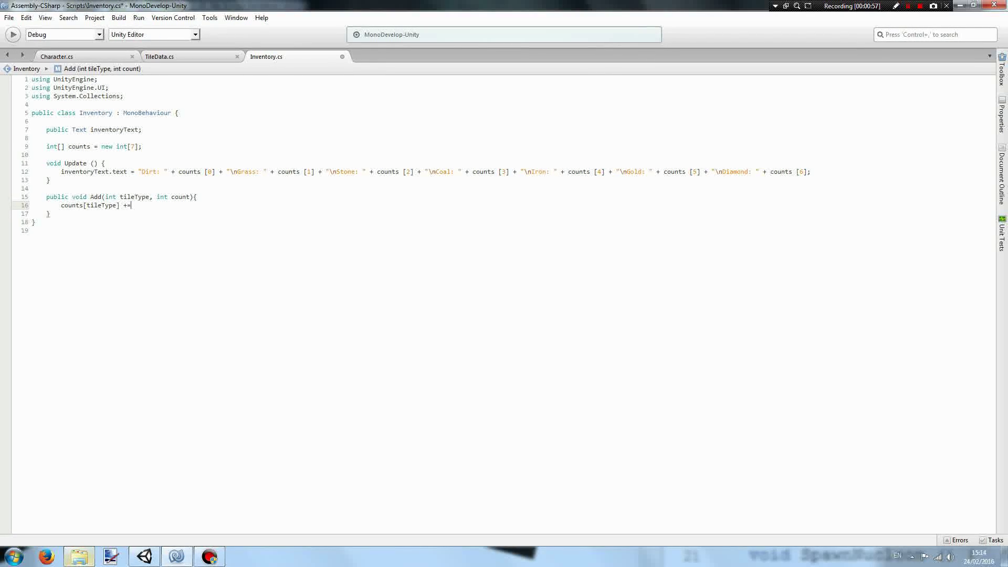
pyautogui.write(' count;')
# - Delete the comment on line 17 and bring the Unity editor back to front
pyautogui.press('Return')
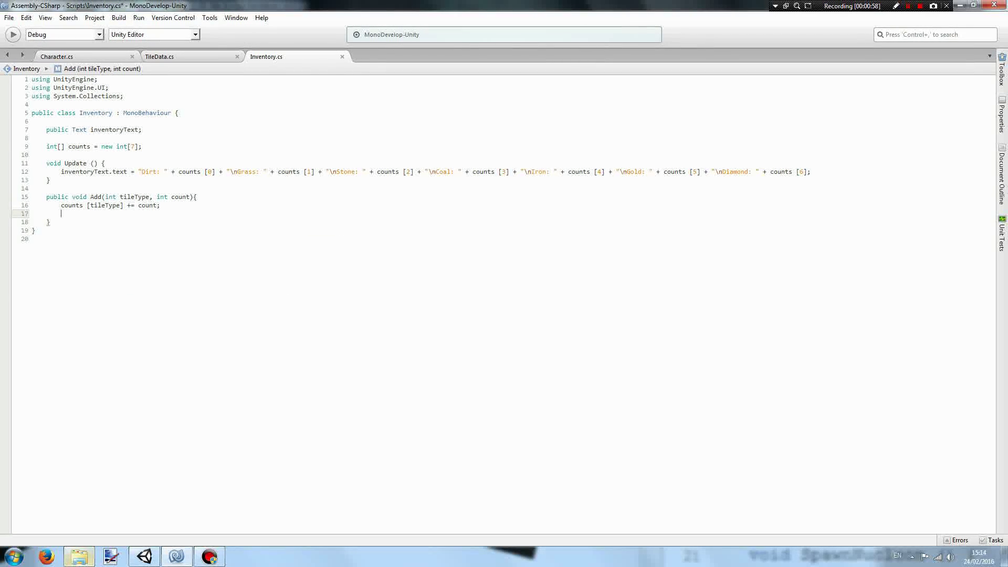
pyautogui.write('//count')
pyautogui.write('] = counts[t')
pyautogui.write('ile')
pyautogui.press('BackSpace')
pyautogui.write('ount')
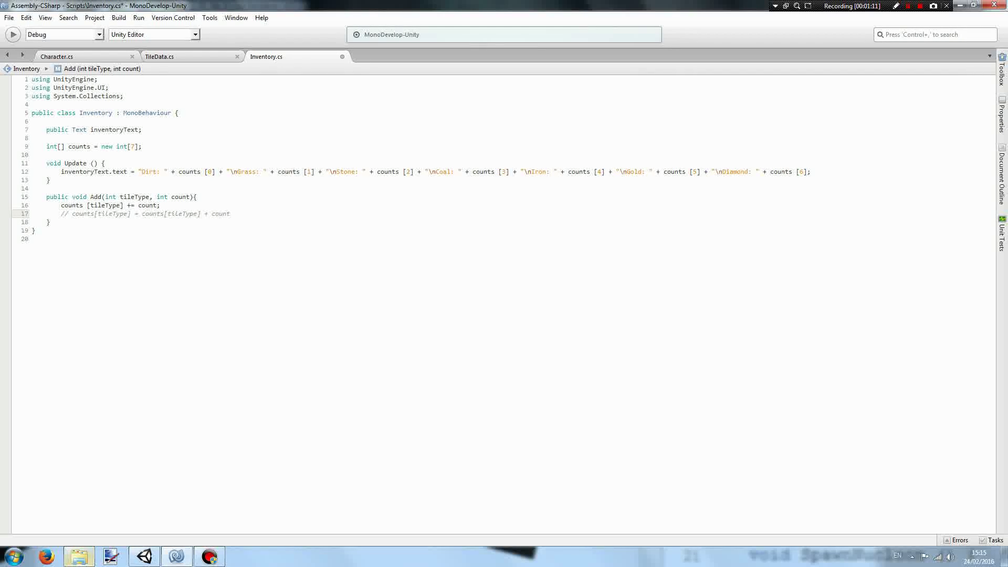
pyautogui.moveTo(252, 213); pyautogui.dragTo(31, 215)
pyautogui.press('BackSpace')
pyautogui.click(145, 558)
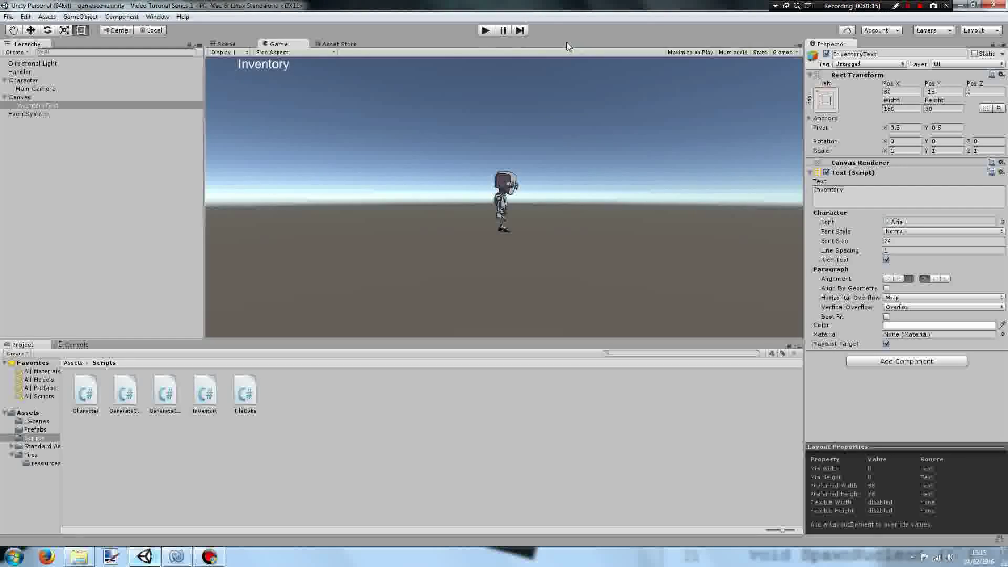
# - Start the game and dig the grass and dirt blocks around the character
pyautogui.click(486, 30)
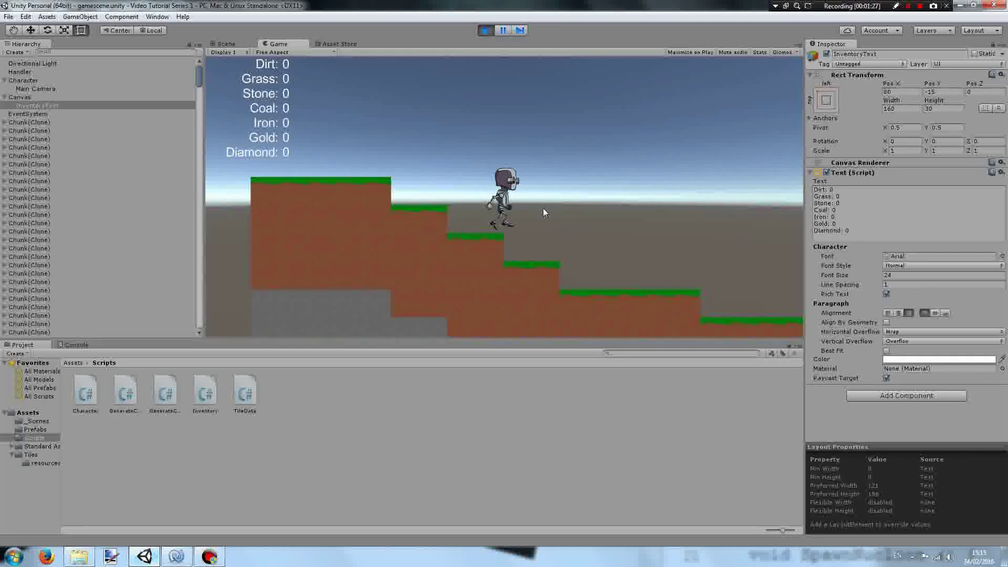
pyautogui.click(481, 249)
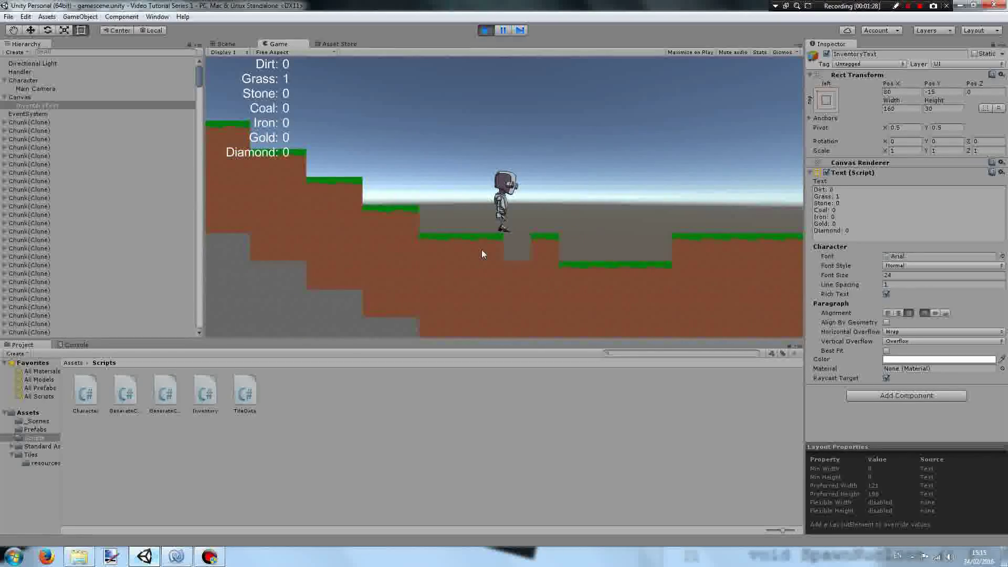
pyautogui.click(524, 231)
pyautogui.click(547, 221)
pyautogui.click(548, 244)
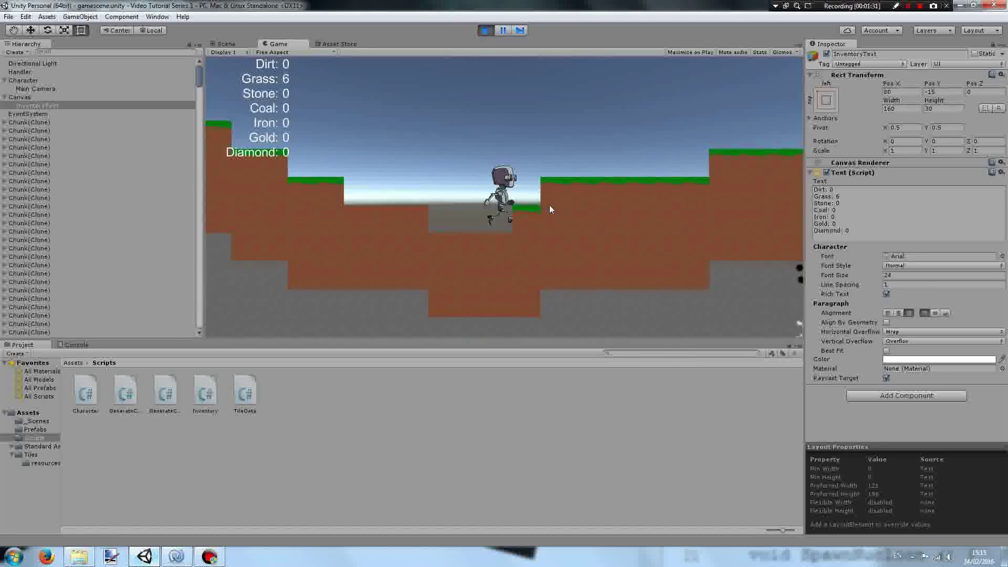
pyautogui.click(534, 209)
pyautogui.click(526, 255)
pyautogui.click(489, 259)
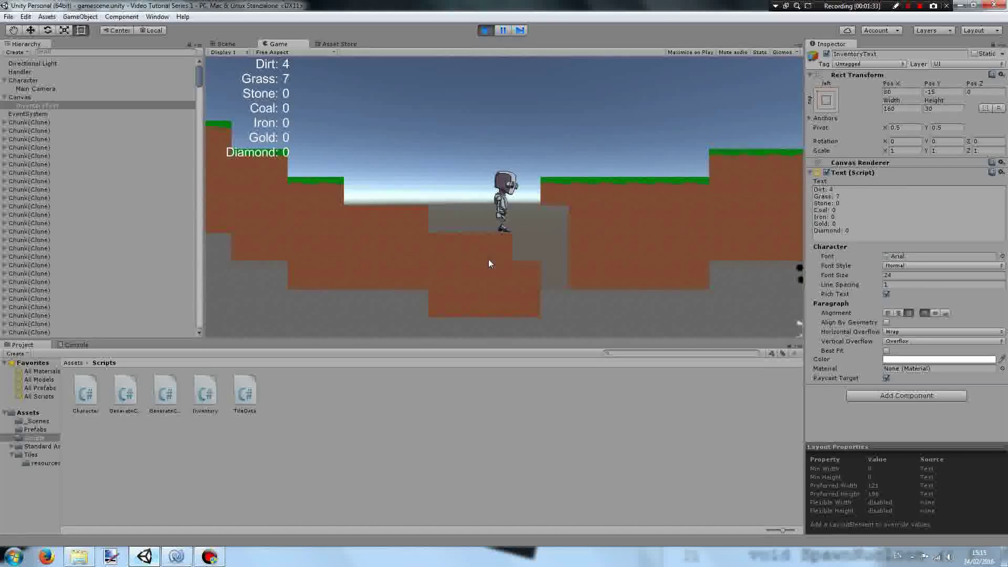
# - Dig down and ahead through the surrounding dirt and stone blocks
pyautogui.click(528, 274)
pyautogui.click(493, 251)
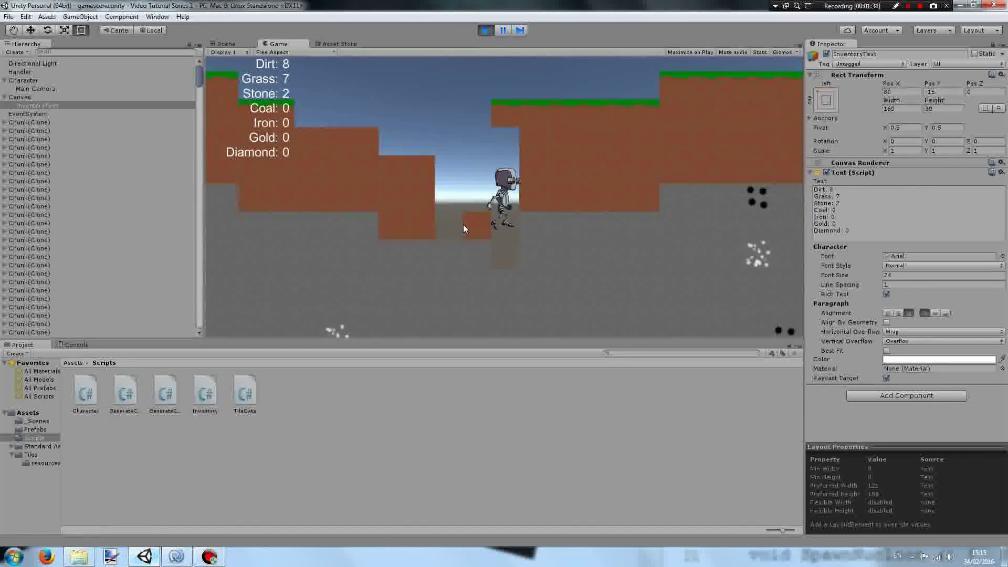
pyautogui.click(518, 210)
pyautogui.click(525, 154)
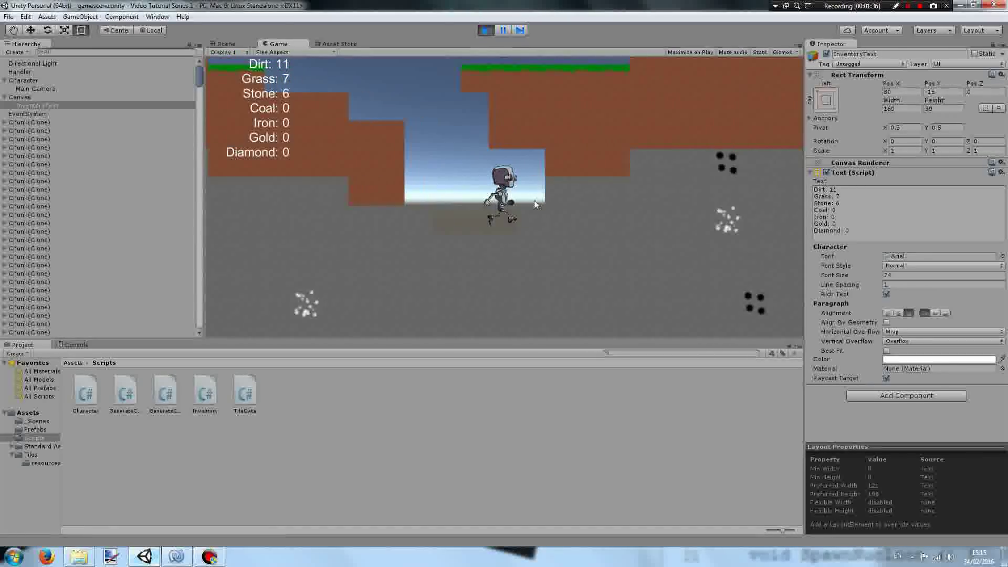
pyautogui.click(540, 209)
pyautogui.click(534, 164)
pyautogui.click(579, 188)
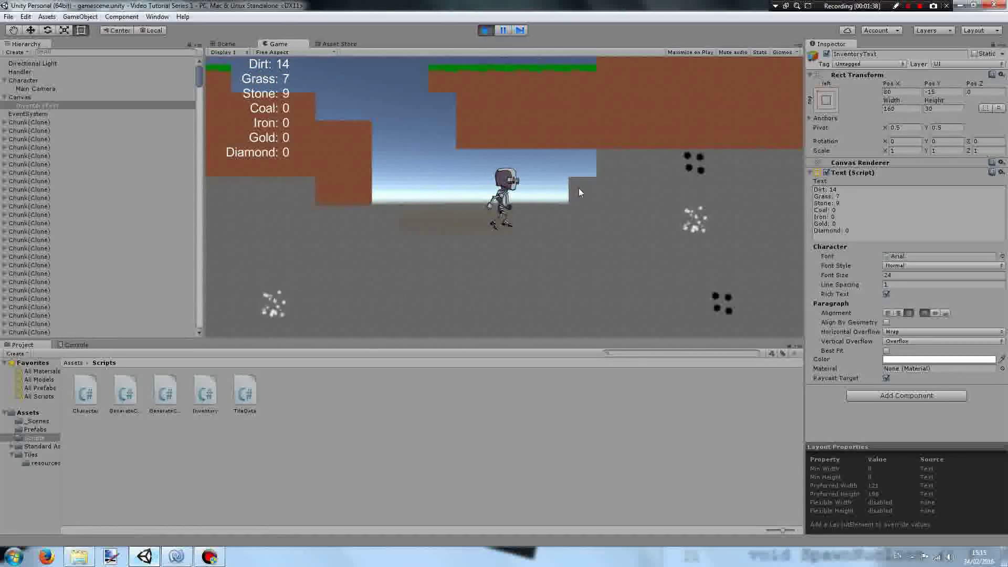
pyautogui.click(546, 206)
pyautogui.click(537, 206)
pyautogui.click(562, 217)
pyautogui.click(551, 197)
pyautogui.click(541, 181)
pyautogui.click(541, 181)
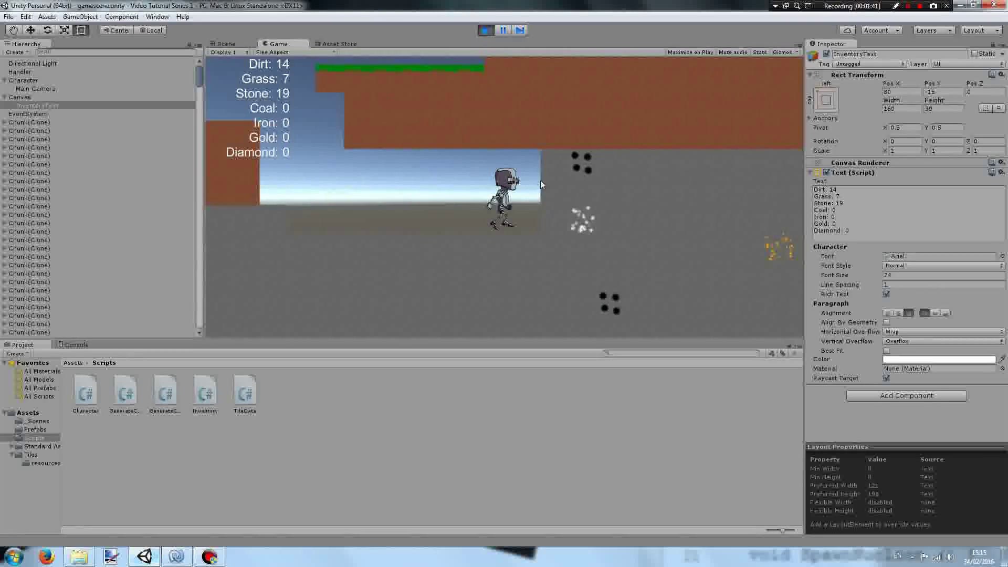
pyautogui.click(530, 182)
pyautogui.click(534, 220)
pyautogui.click(538, 212)
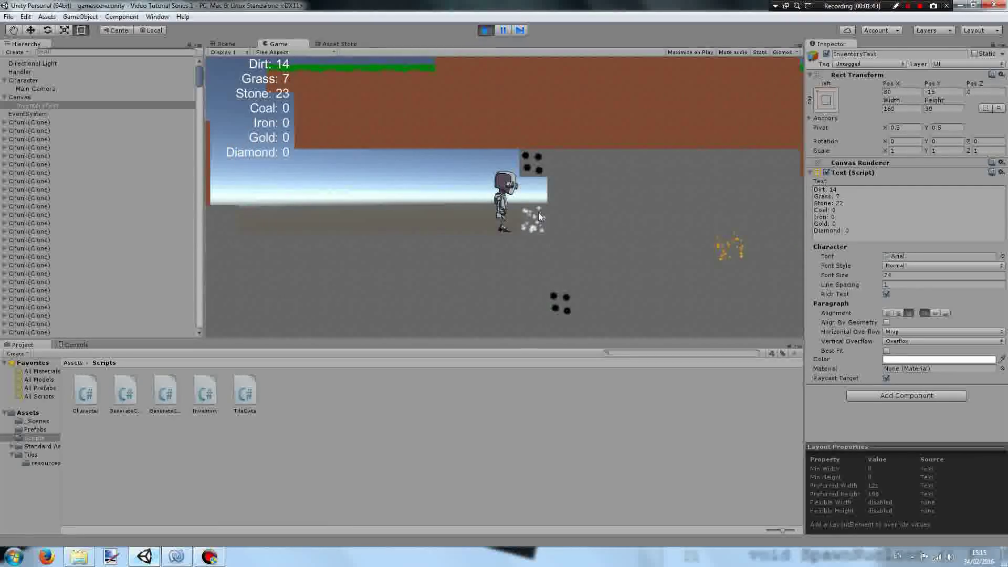
# - Mine the coal and iron ore blocks and clear the stone beside them
pyautogui.click(533, 218)
pyautogui.click(536, 164)
pyautogui.click(543, 194)
pyautogui.click(549, 215)
pyautogui.click(551, 202)
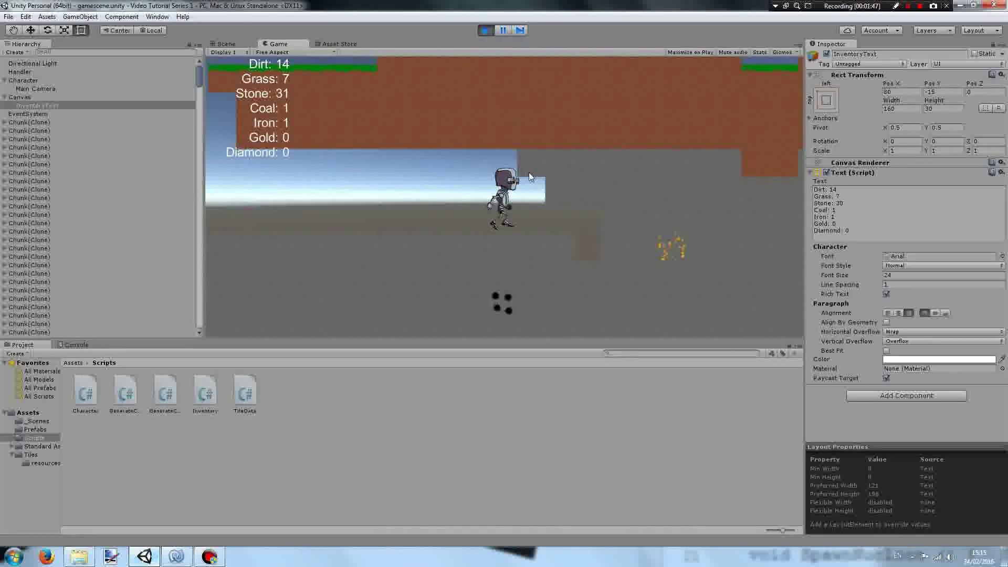
pyautogui.click(555, 186)
pyautogui.click(560, 207)
pyautogui.click(581, 259)
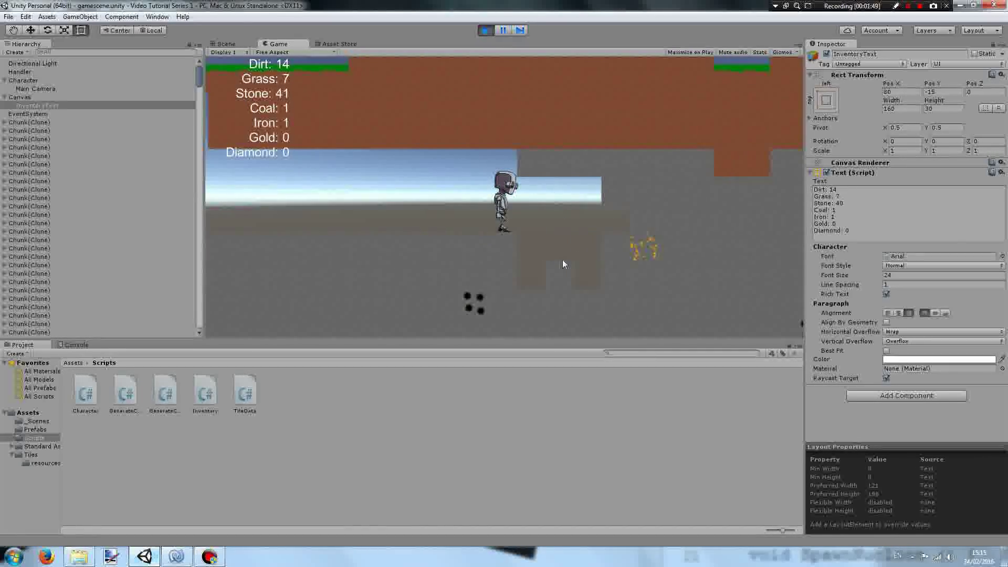
pyautogui.click(556, 209)
pyautogui.click(533, 179)
# - Mine the gold ore and tunnel down-right, ending at Dirt 14, Grass 7, Stone 80
pyautogui.click(560, 228)
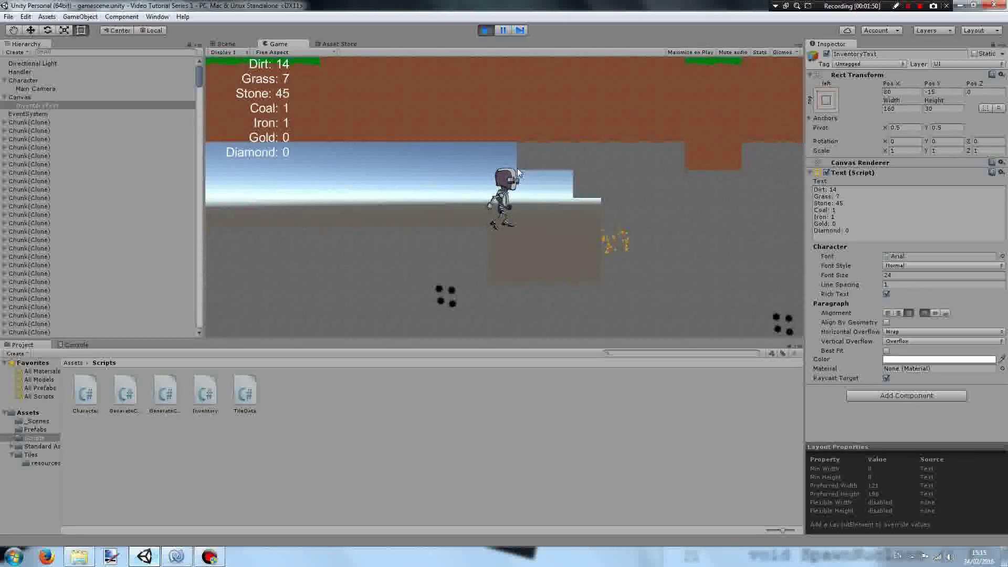
pyautogui.click(578, 193)
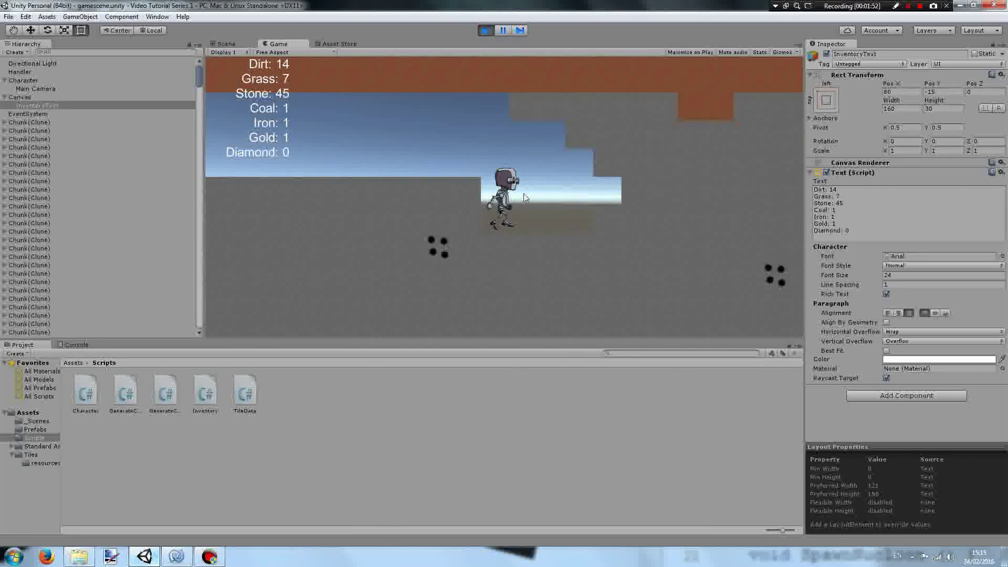
pyautogui.press('space')
pyautogui.click(561, 225)
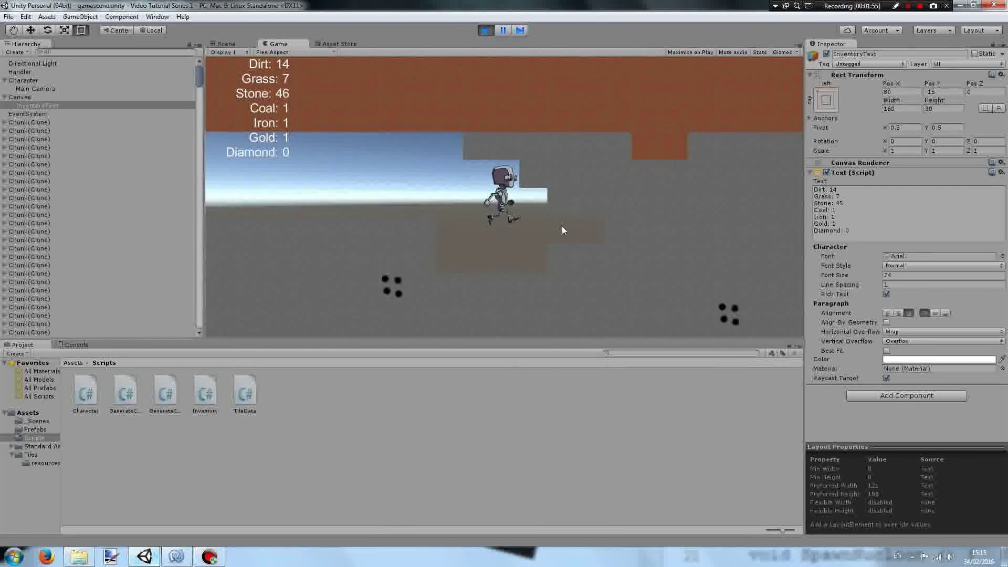
pyautogui.moveTo(562, 227)
pyautogui.mouseDown()
pyautogui.moveTo(513, 269)
pyautogui.moveTo(499, 232)
pyautogui.moveTo(520, 182)
pyautogui.moveTo(576, 184)
pyautogui.moveTo(574, 173)
pyautogui.moveTo(576, 183)
pyautogui.mouseUp()
pyautogui.press('a')
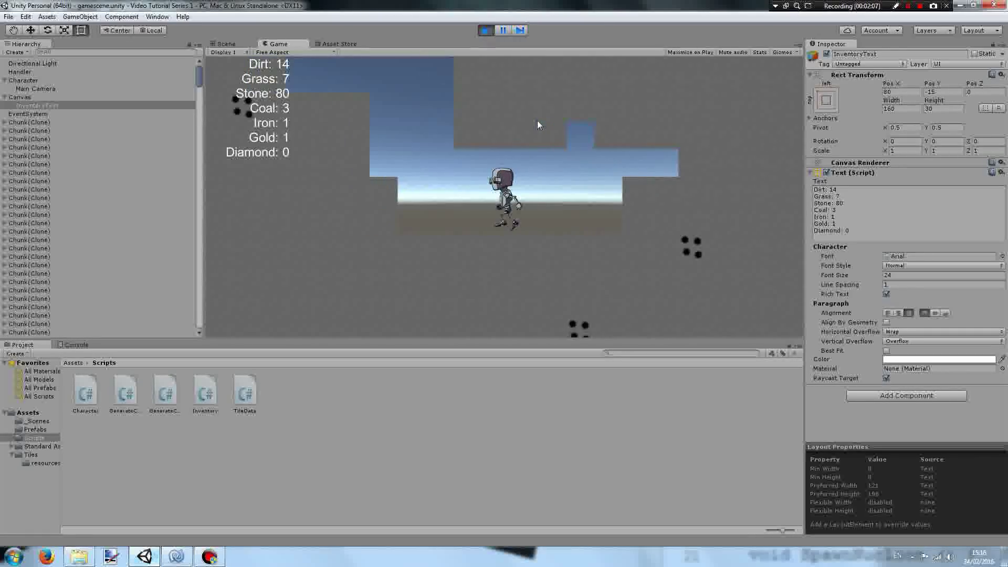